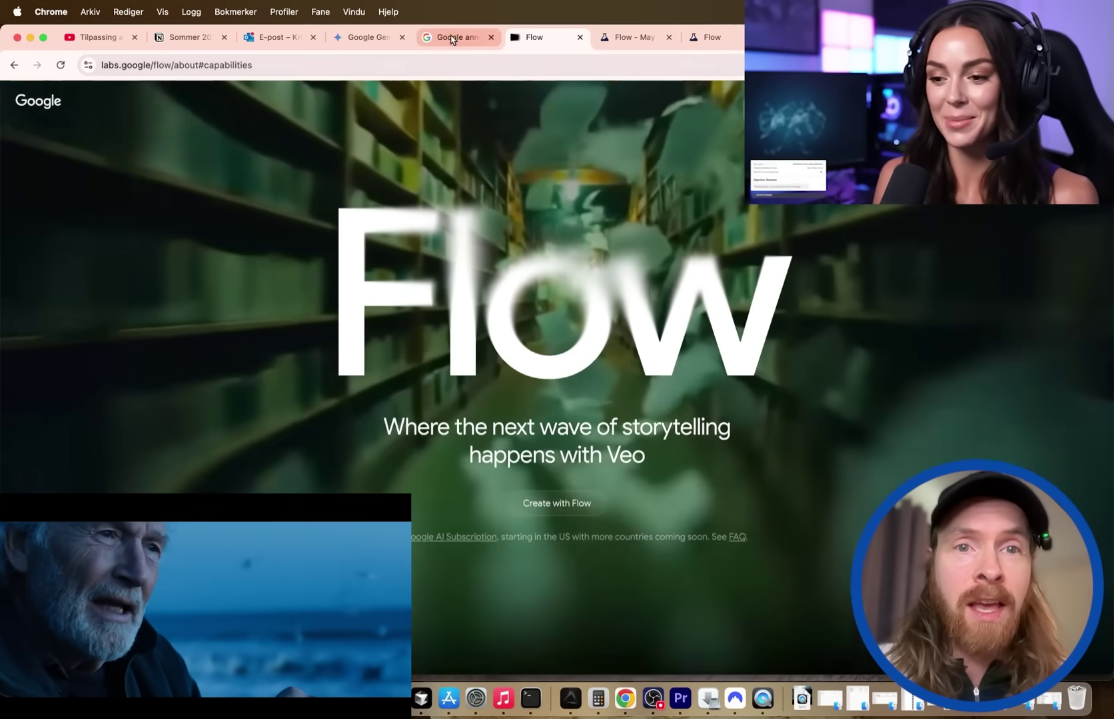
# Step: Look over the Google AI Pro and Ultra plans page, then return to the Flow landing page
pyautogui.click(451, 38)
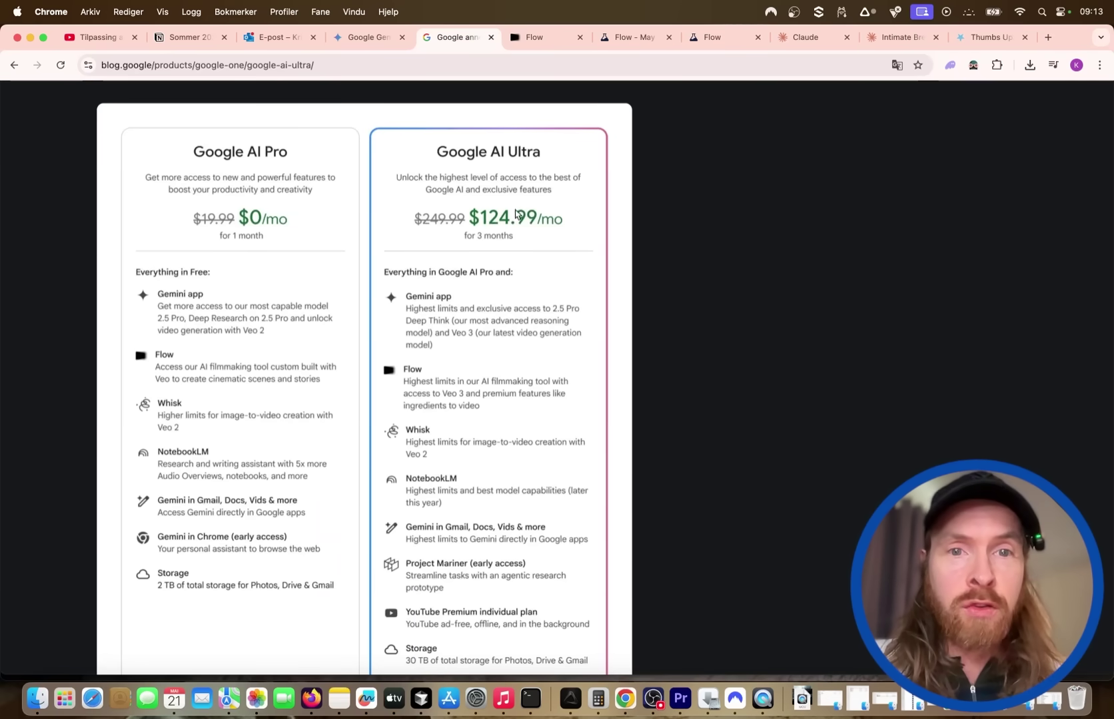
pyautogui.scroll(5, 521, 276)
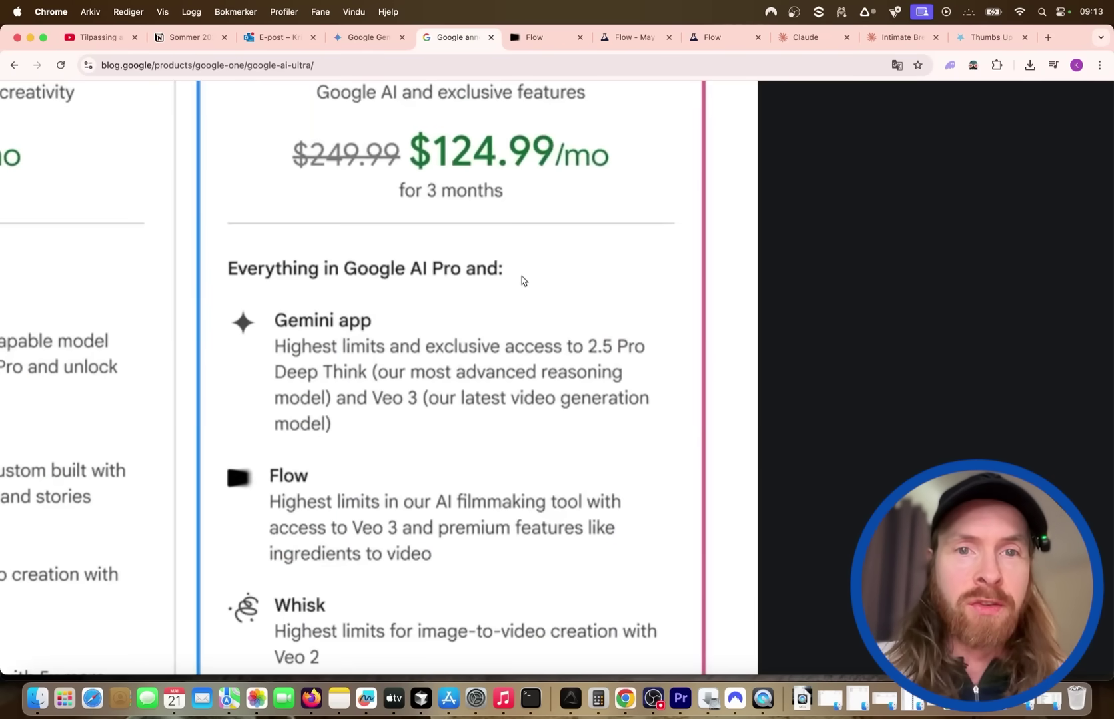
pyautogui.scroll(1, 521, 351)
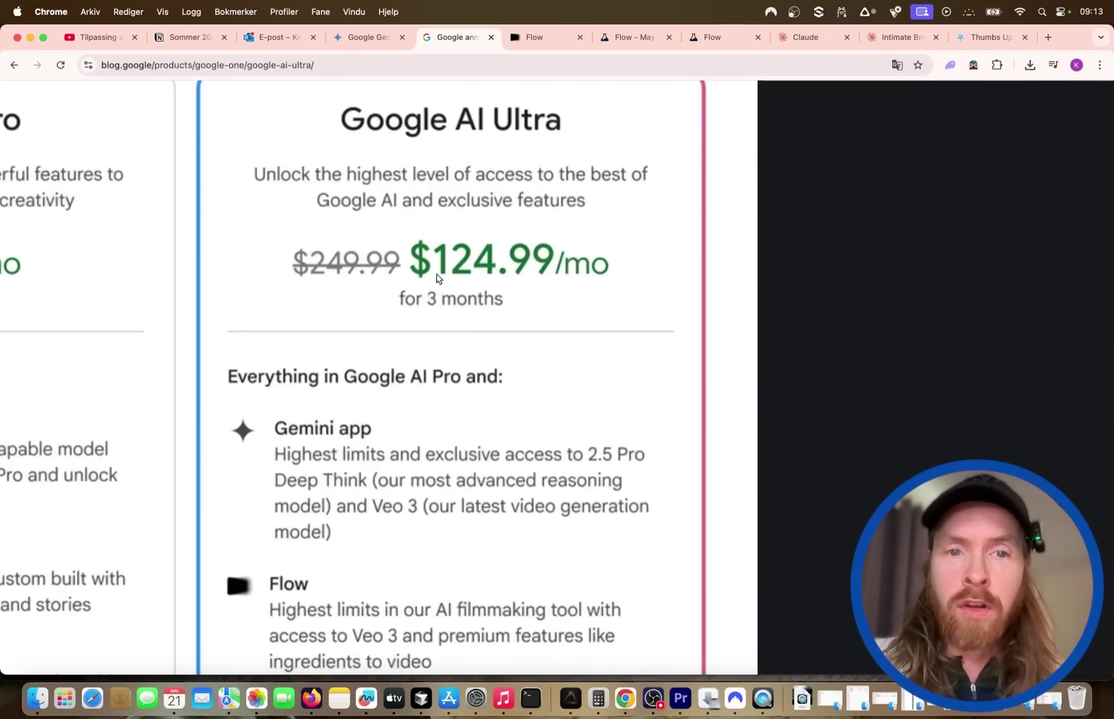
pyautogui.scroll(-4, 523, 324)
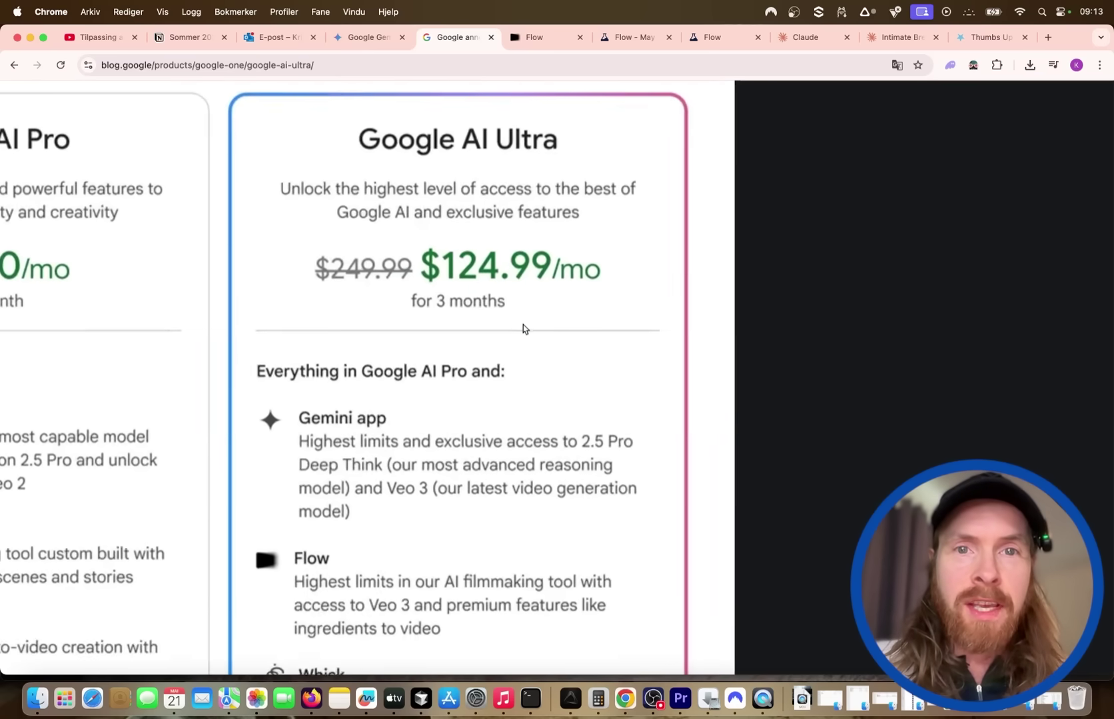
pyautogui.click(526, 37)
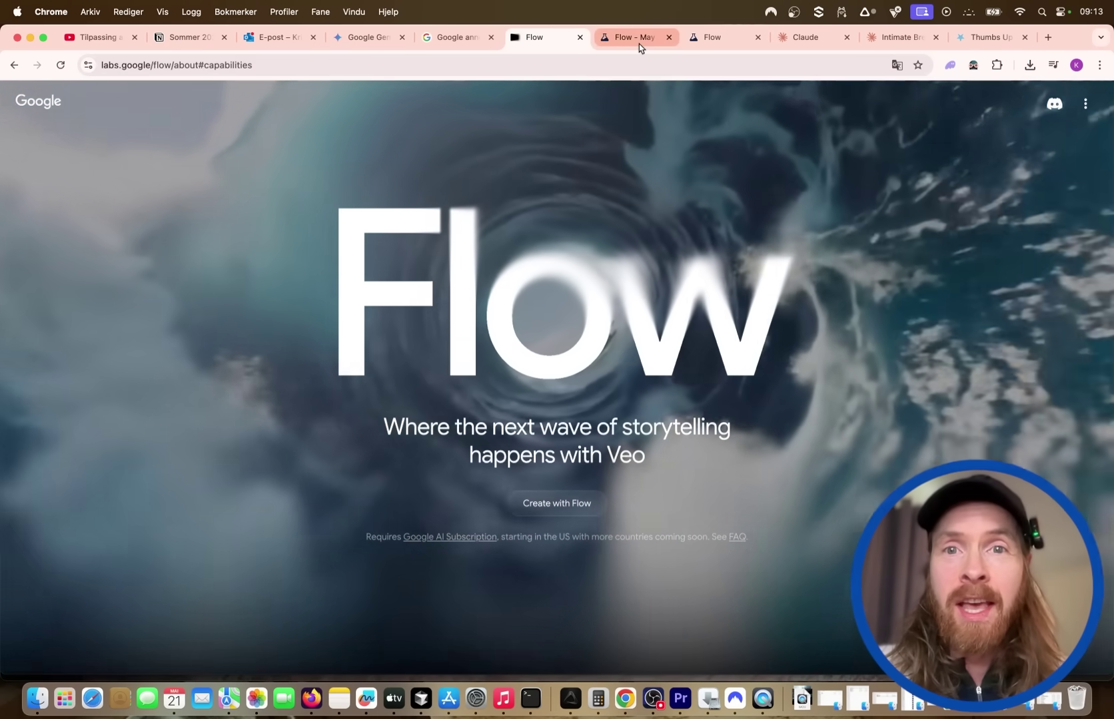
# Step: Open the May 21 - 0815 project and play the old man's bench clip full screen from the start
pyautogui.click(639, 44)
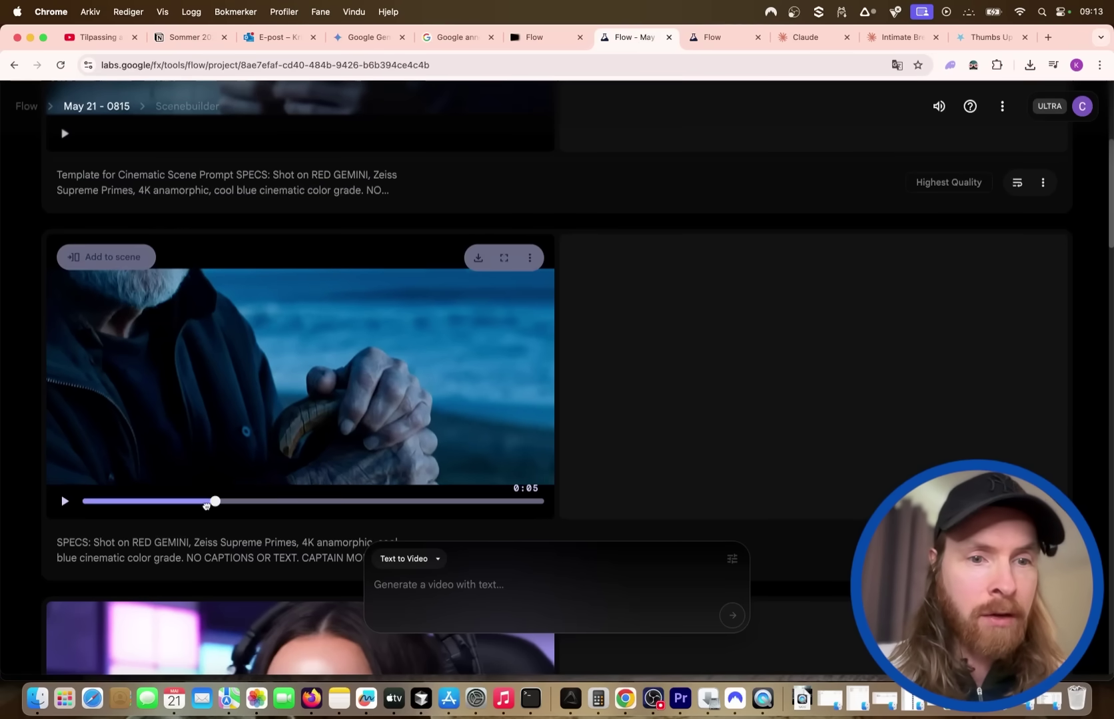
pyautogui.moveTo(206, 505); pyautogui.dragTo(61, 507)
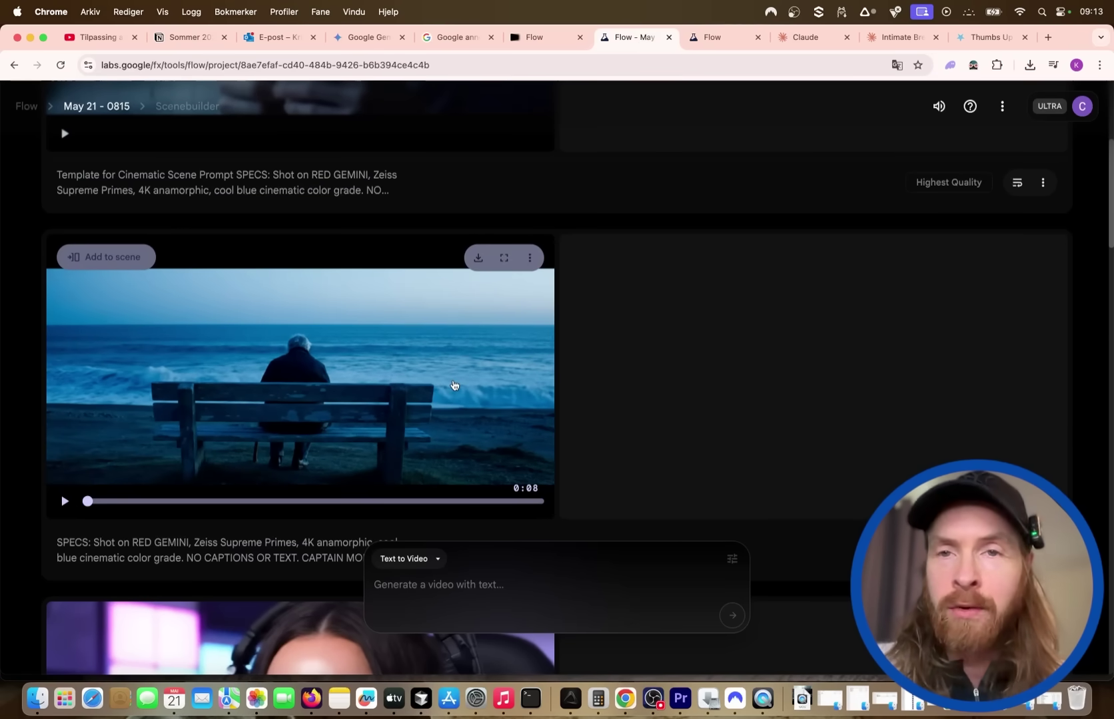
pyautogui.doubleClick(453, 385)
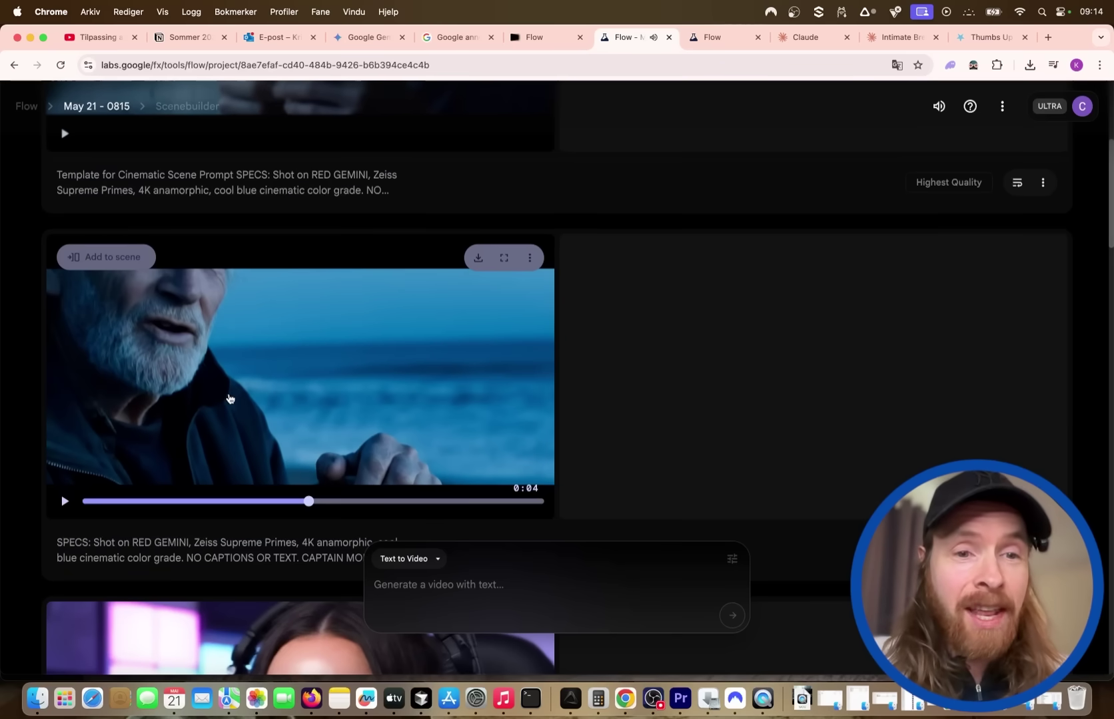
pyautogui.scroll(-10, 230, 400)
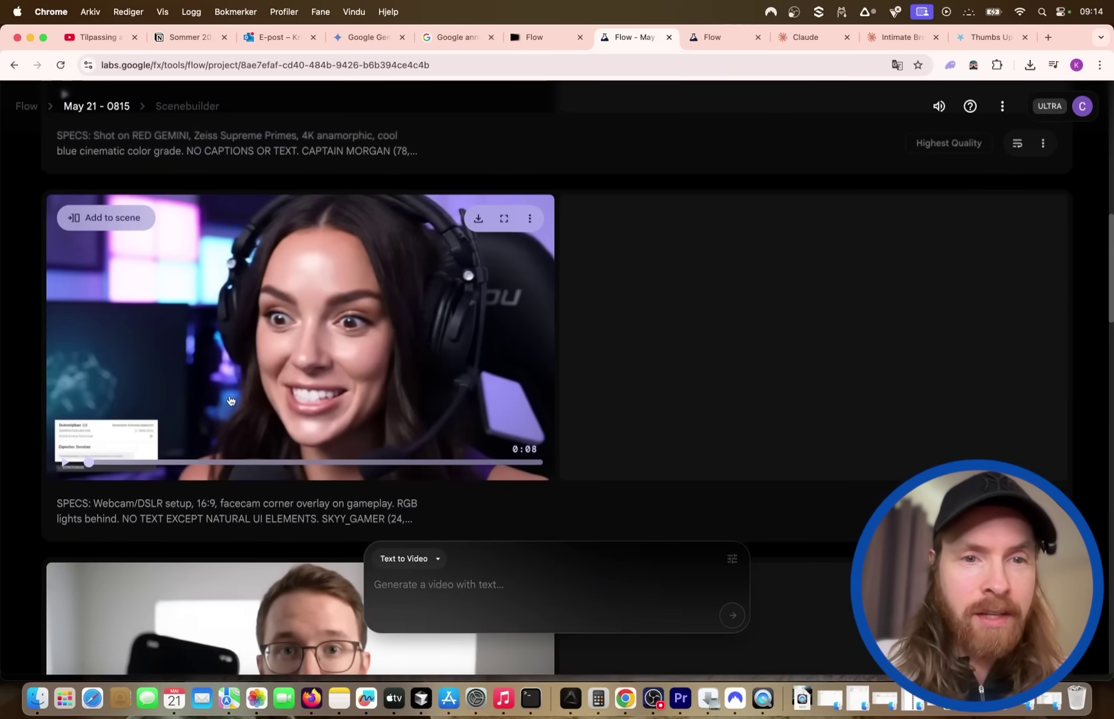
# Step: Play the headset streamer clip full screen, then scroll further down the clip list
pyautogui.doubleClick(456, 390)
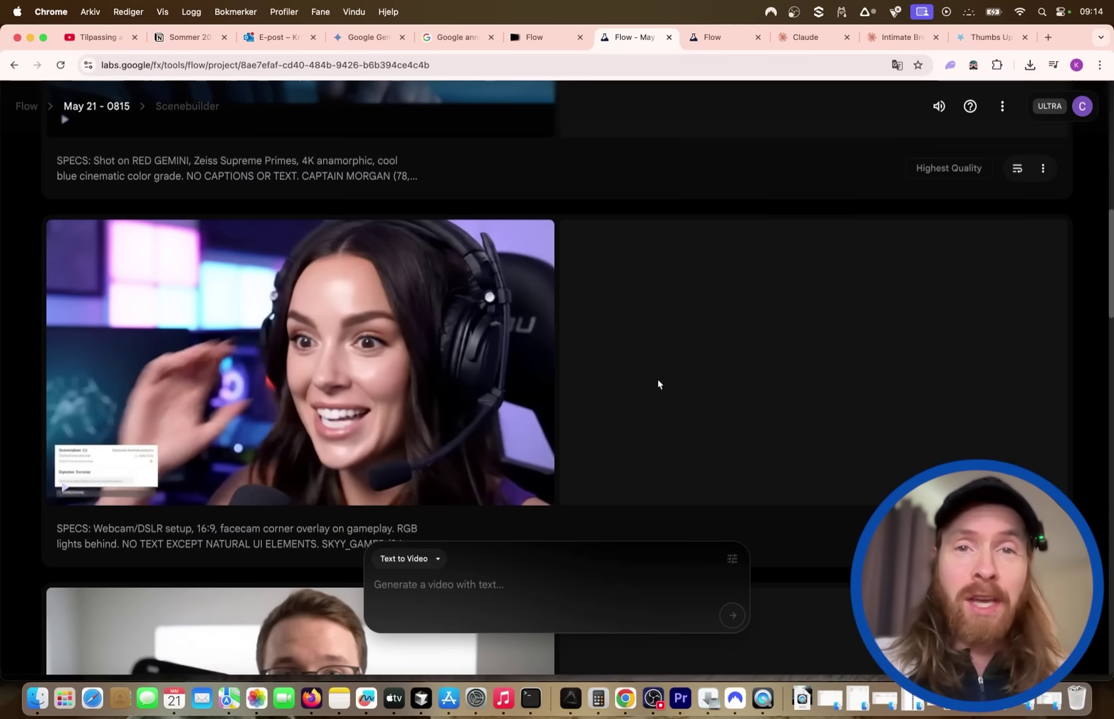
pyautogui.scroll(-5, 658, 385)
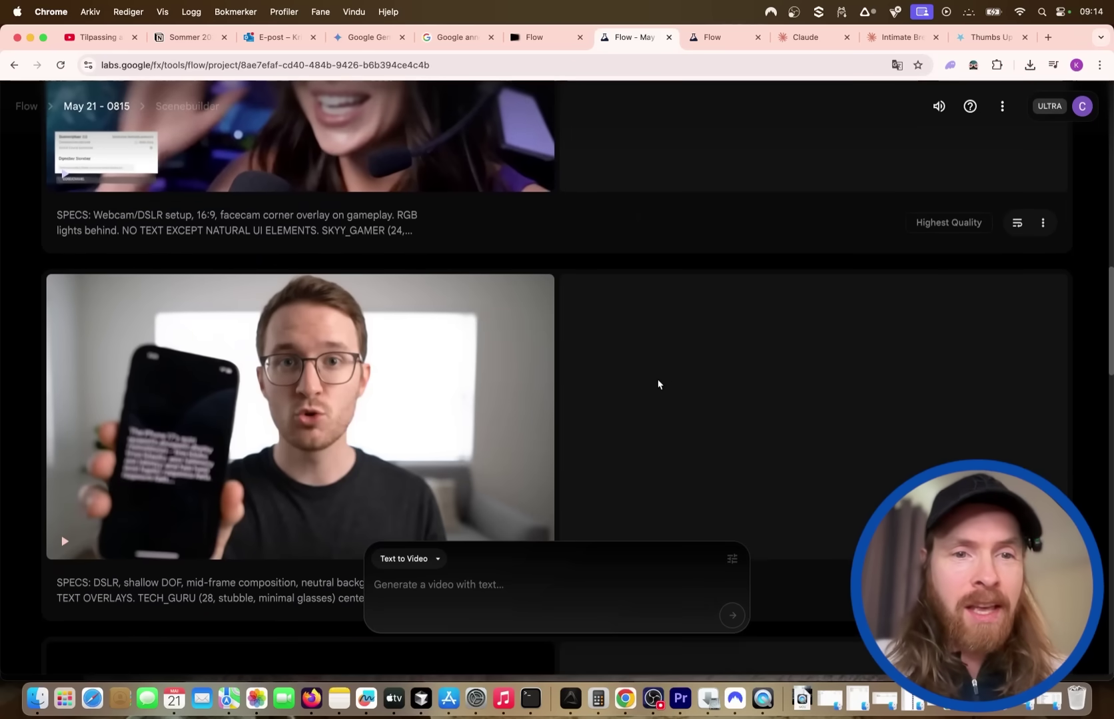
pyautogui.scroll(-1, 658, 384)
pyautogui.scroll(-1, 440, 368)
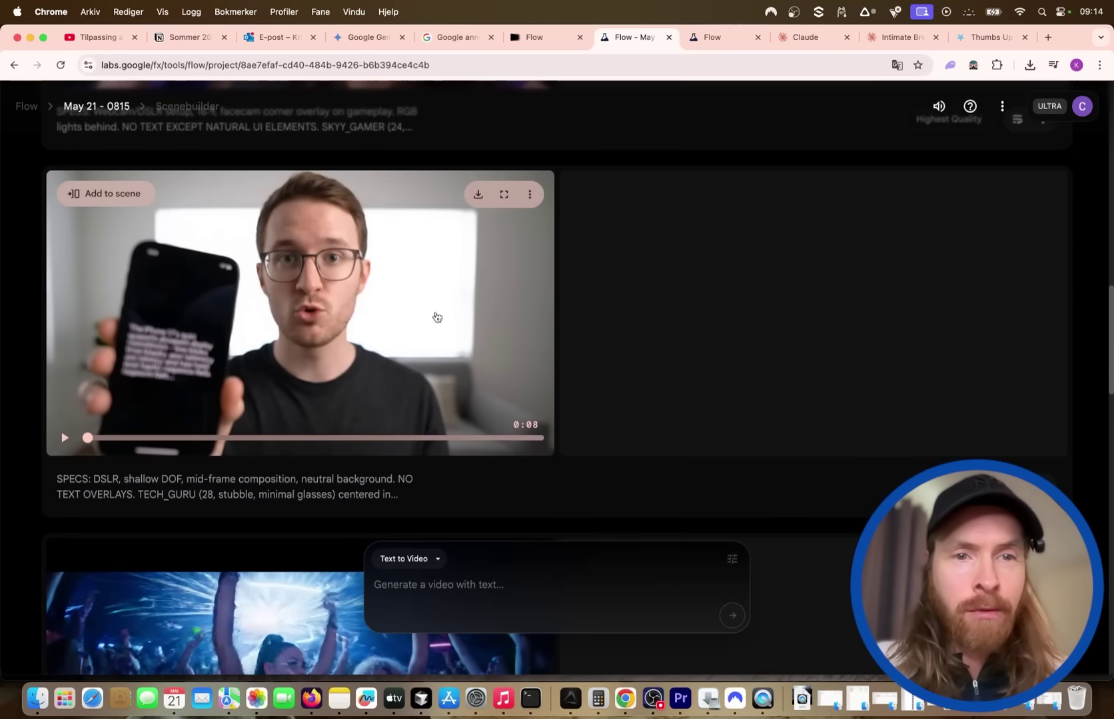
# Step: Play the TECH_GURU clip and the nightclub clip full screen
pyautogui.doubleClick(437, 317)
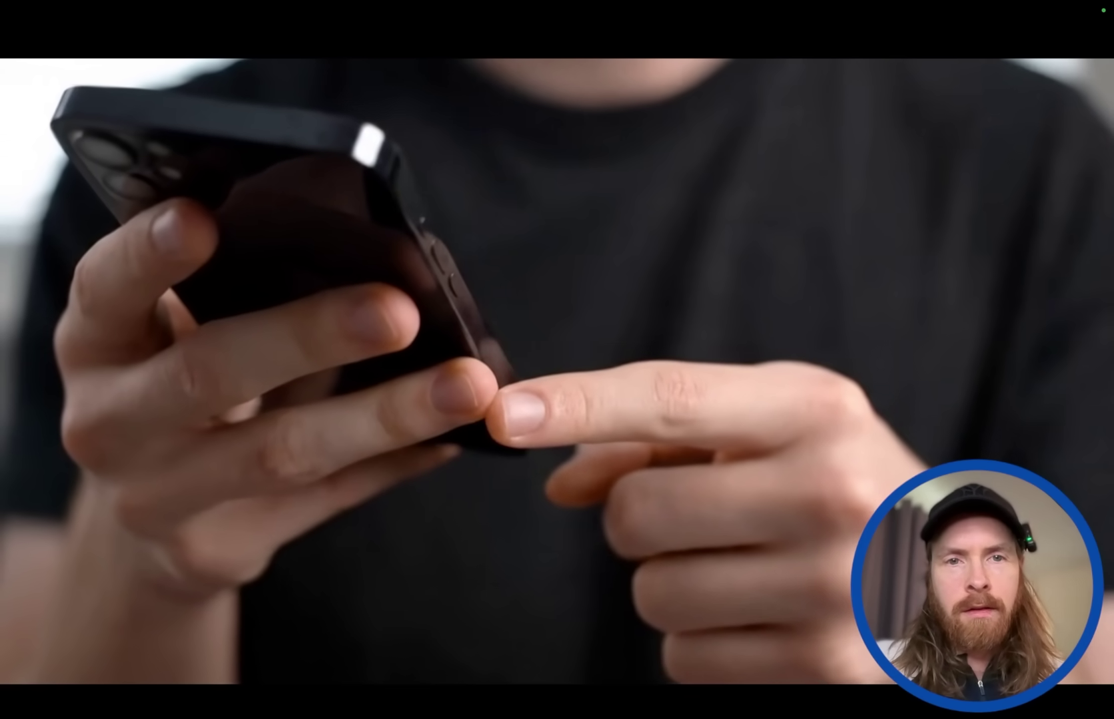
pyautogui.press('Escape')
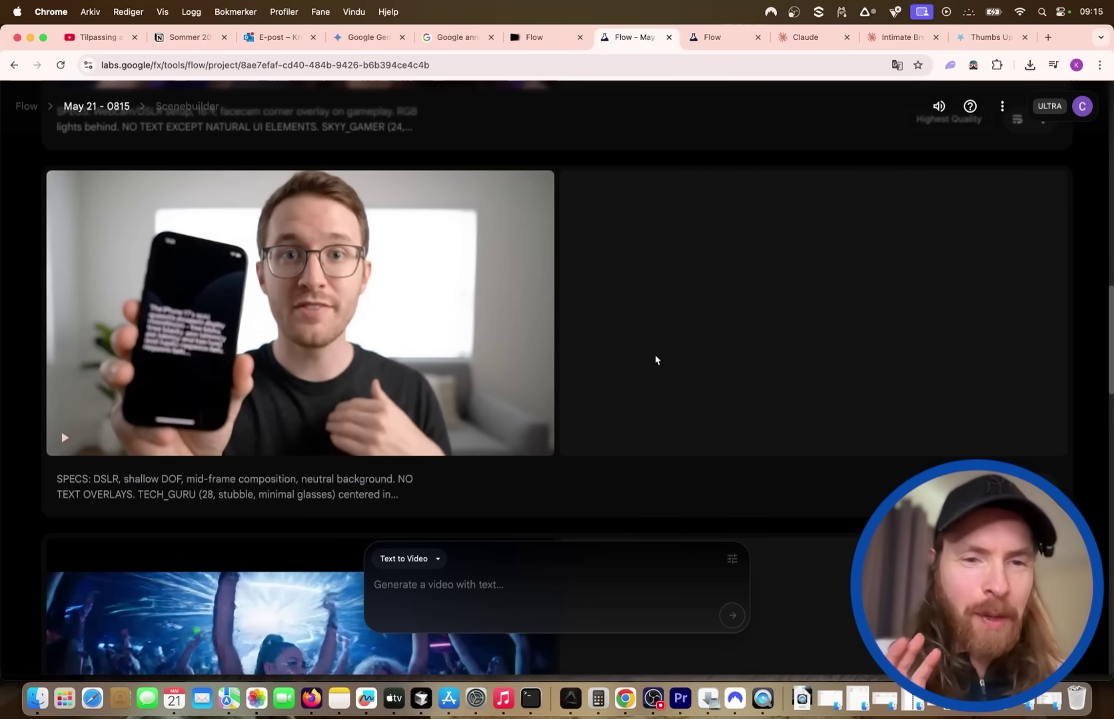
pyautogui.scroll(-20, 656, 359)
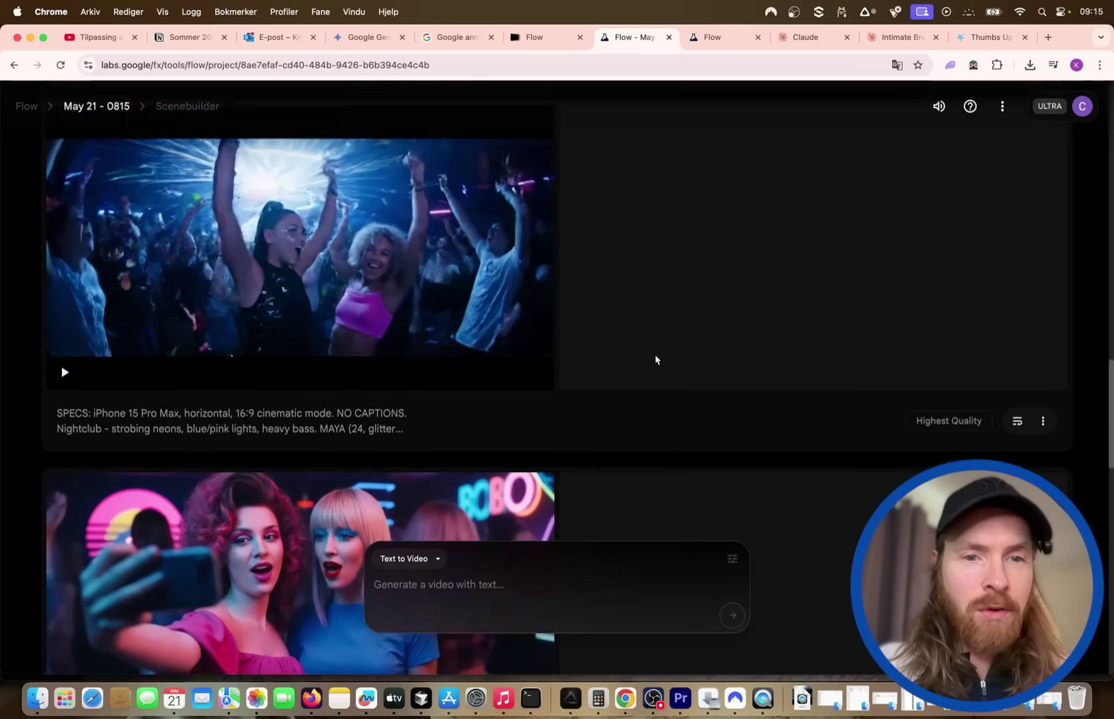
pyautogui.scroll(-10, 656, 360)
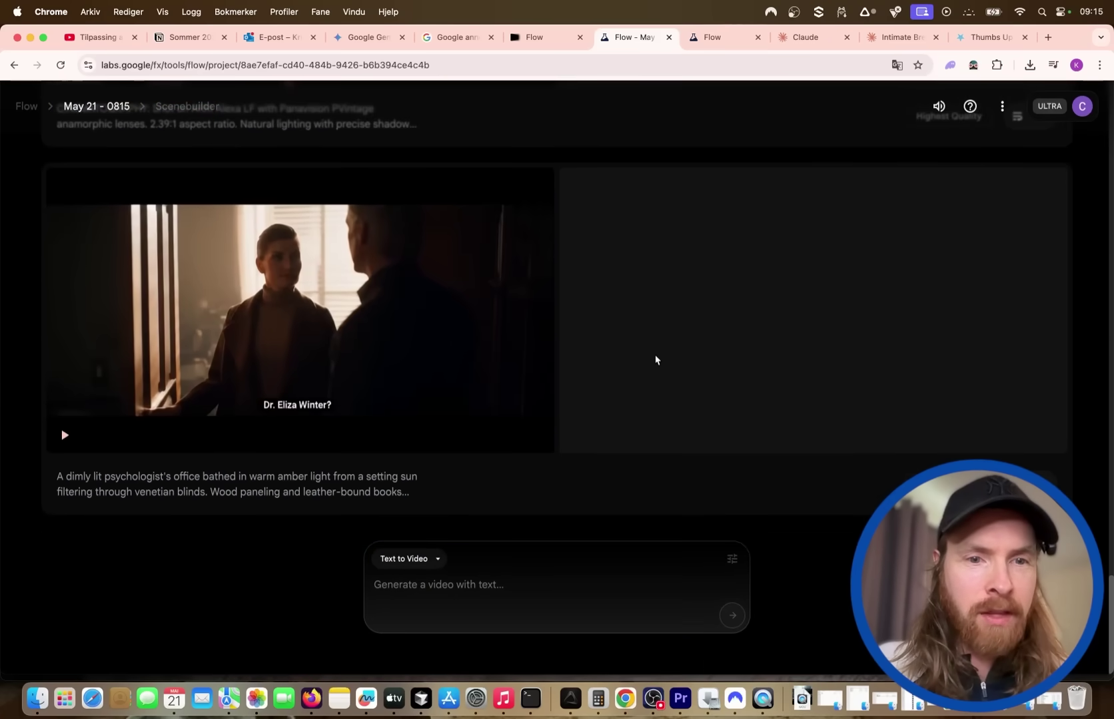
pyautogui.scroll(12, 655, 360)
pyautogui.scroll(10, 656, 360)
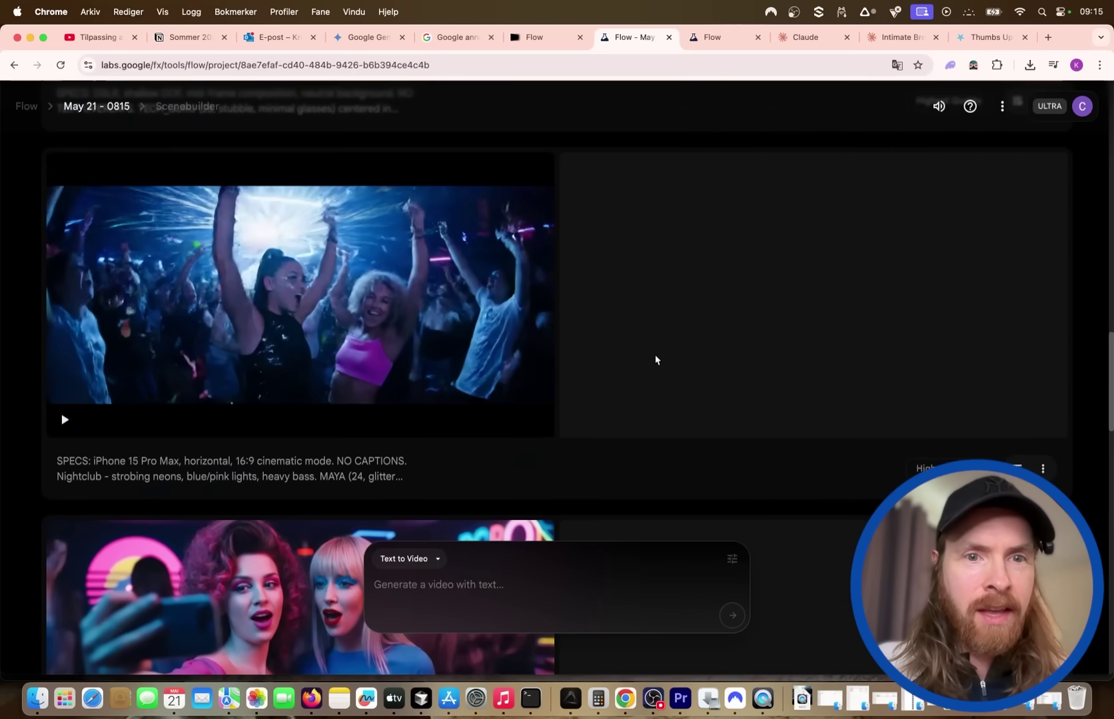
pyautogui.scroll(1, 398, 297)
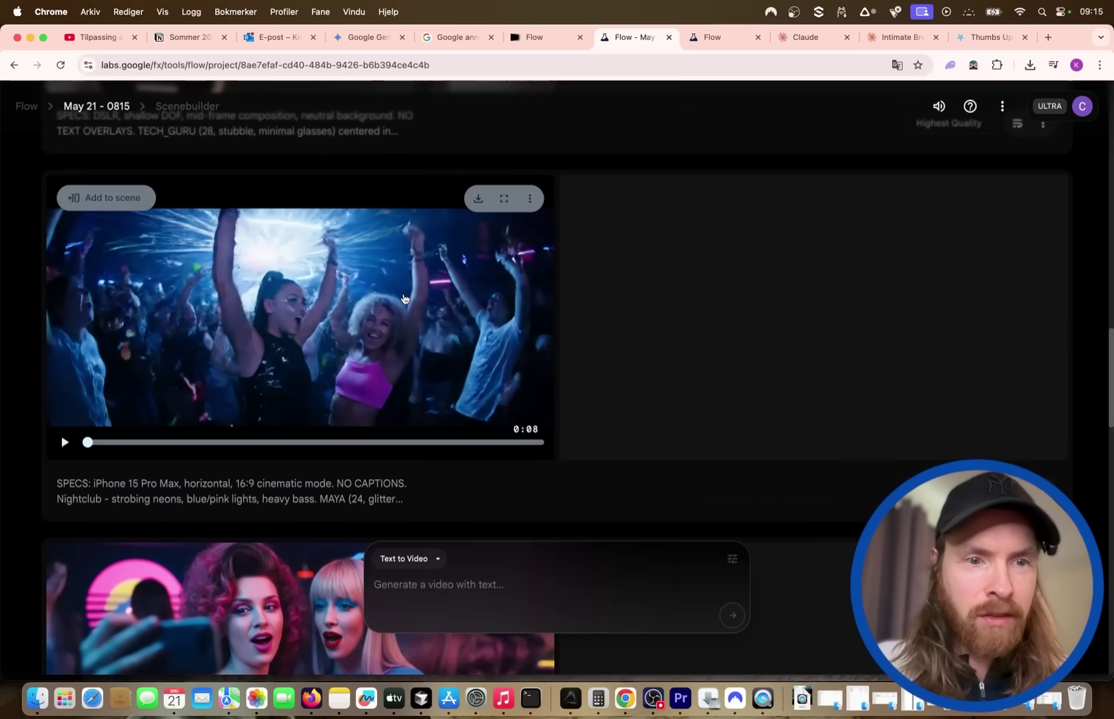
pyautogui.doubleClick(403, 298)
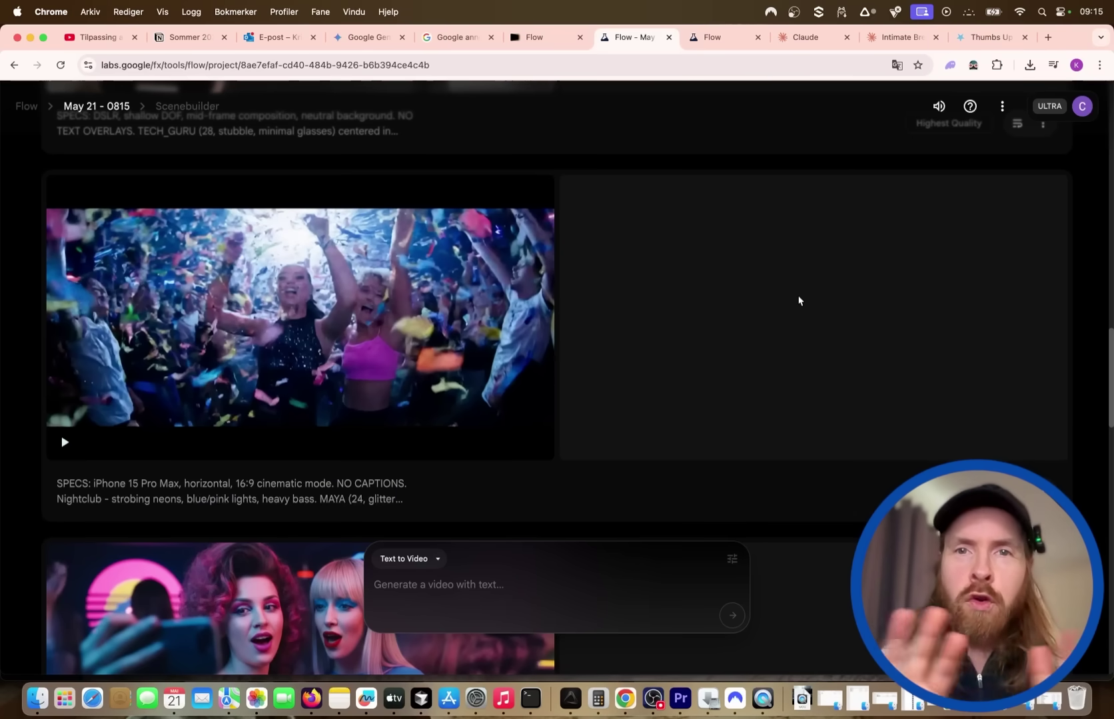
pyautogui.scroll(15, 799, 301)
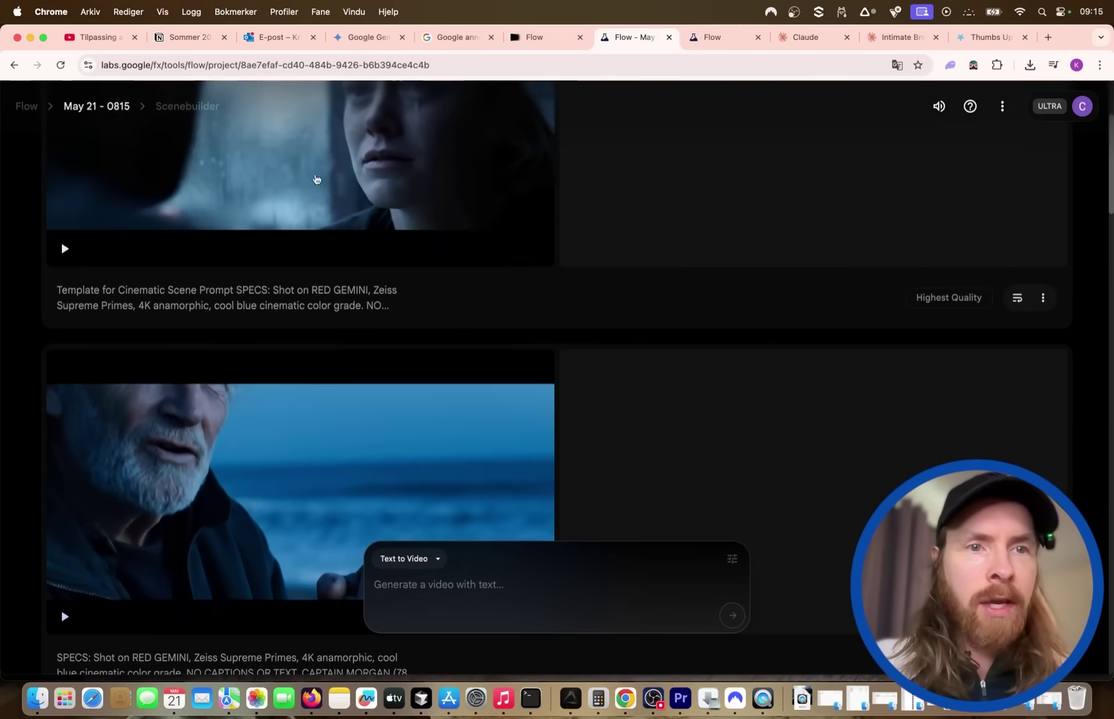
# Step: Go back to the project list and open the May 21 - 0721 project
pyautogui.click(25, 108)
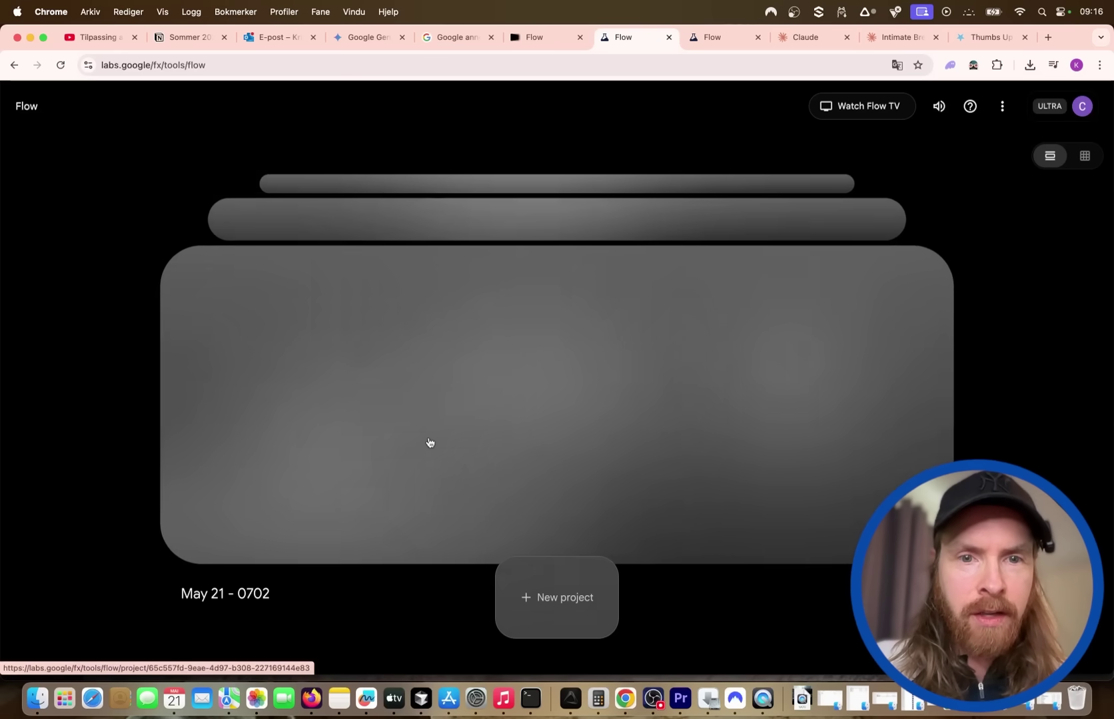
pyautogui.click(430, 443)
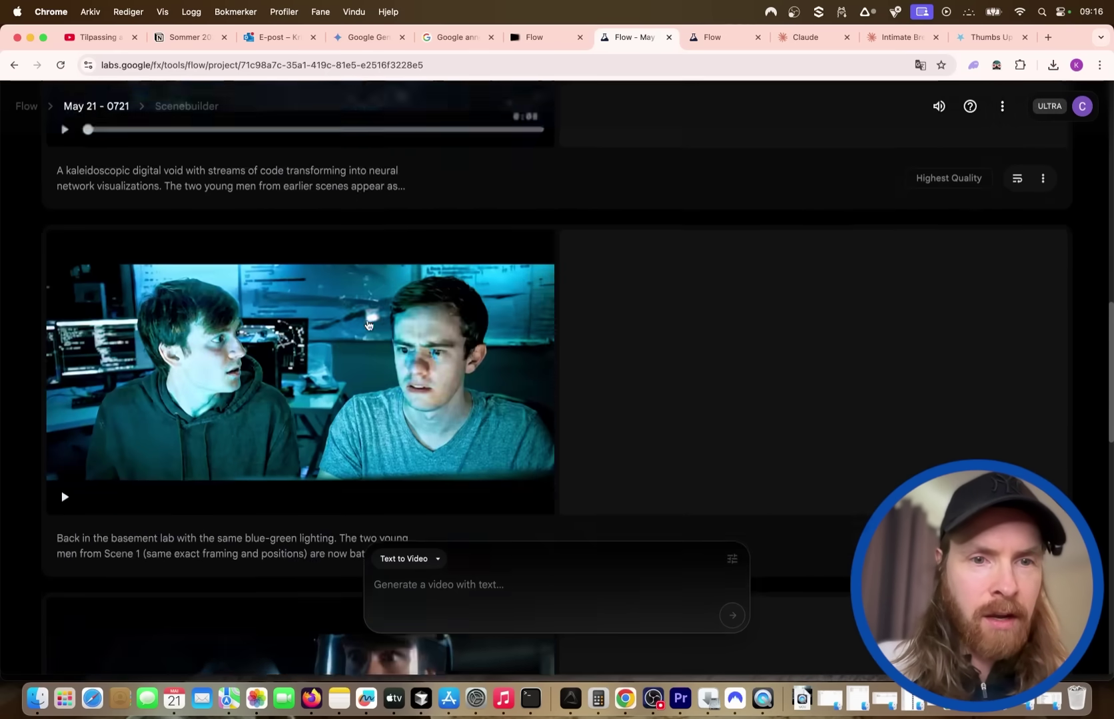
pyautogui.scroll(8, 367, 326)
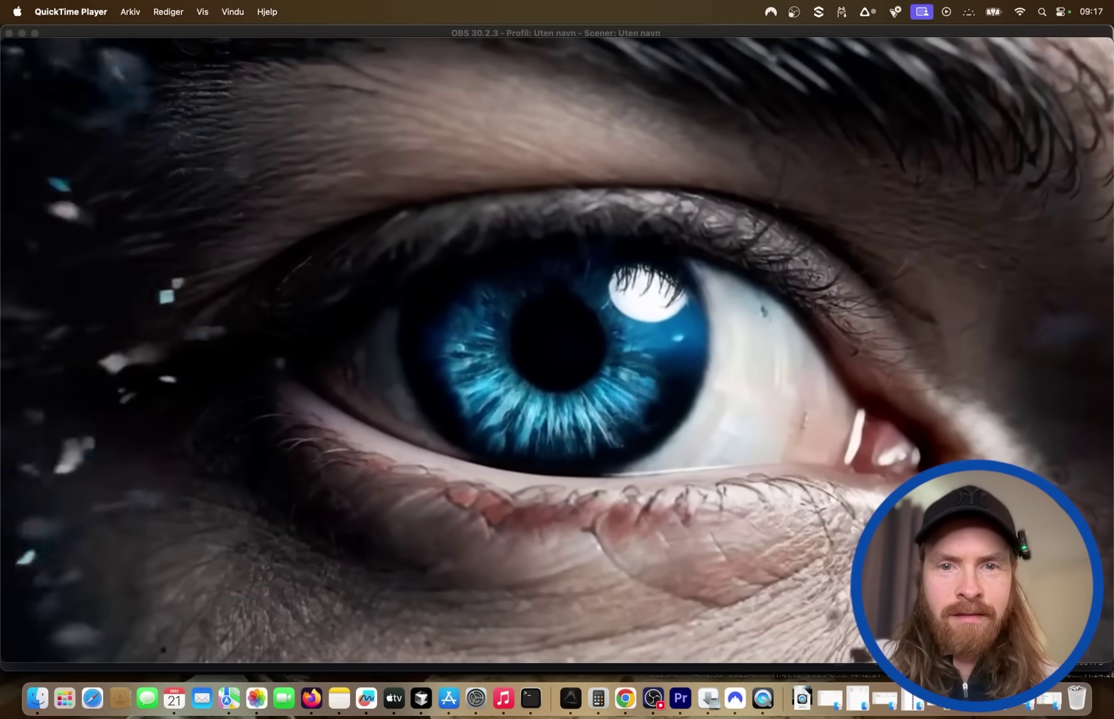
# Step: Watch the QuickTime trailer to its blue-eye close-up, then return to the Flow landing page
pyautogui.moveTo(222, 533)
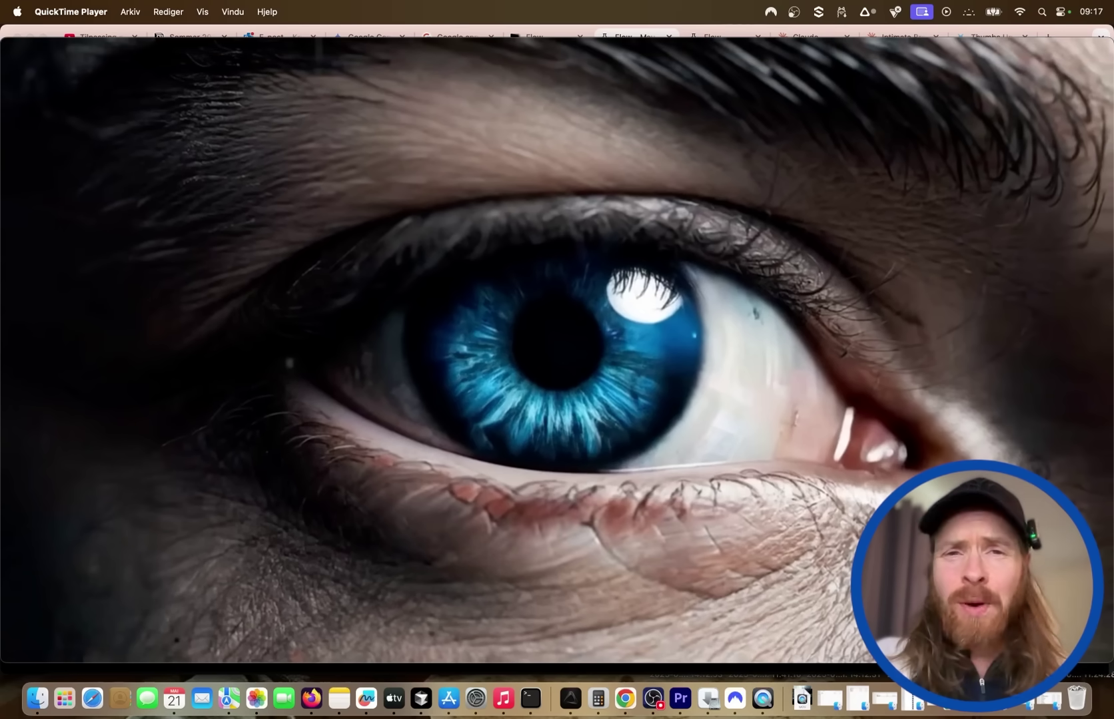
pyautogui.moveTo(635, 279)
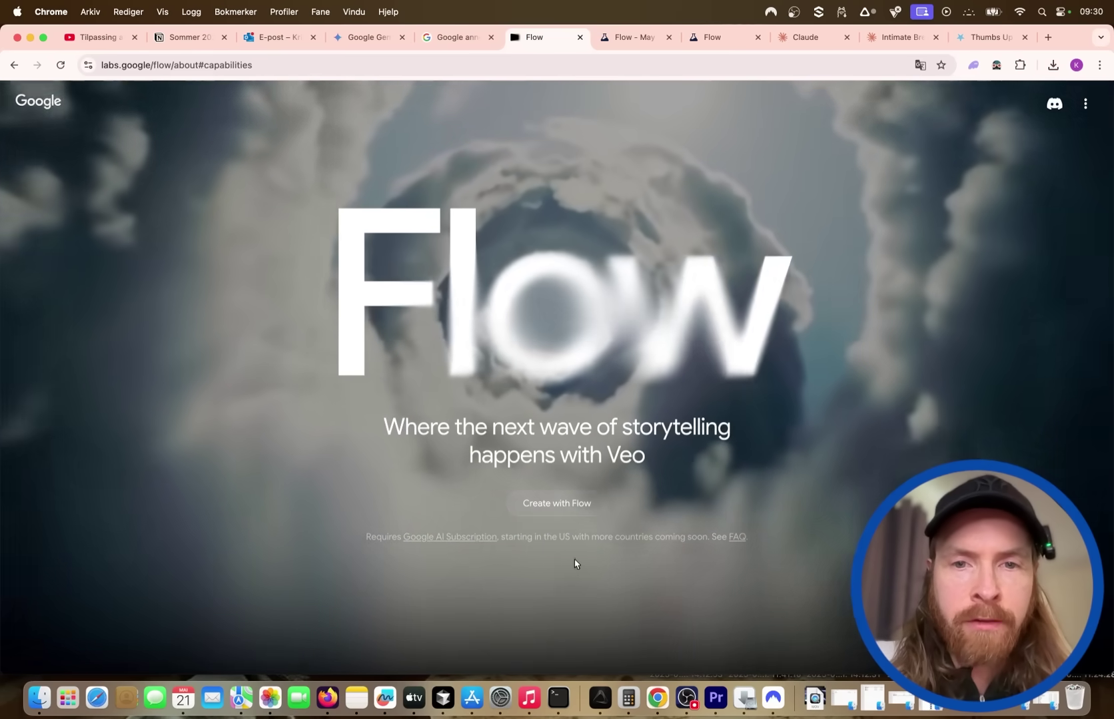
# Step: Launch Flow, scroll through the earlier projects, and create the new project May 21 - 0930
pyautogui.click(540, 505)
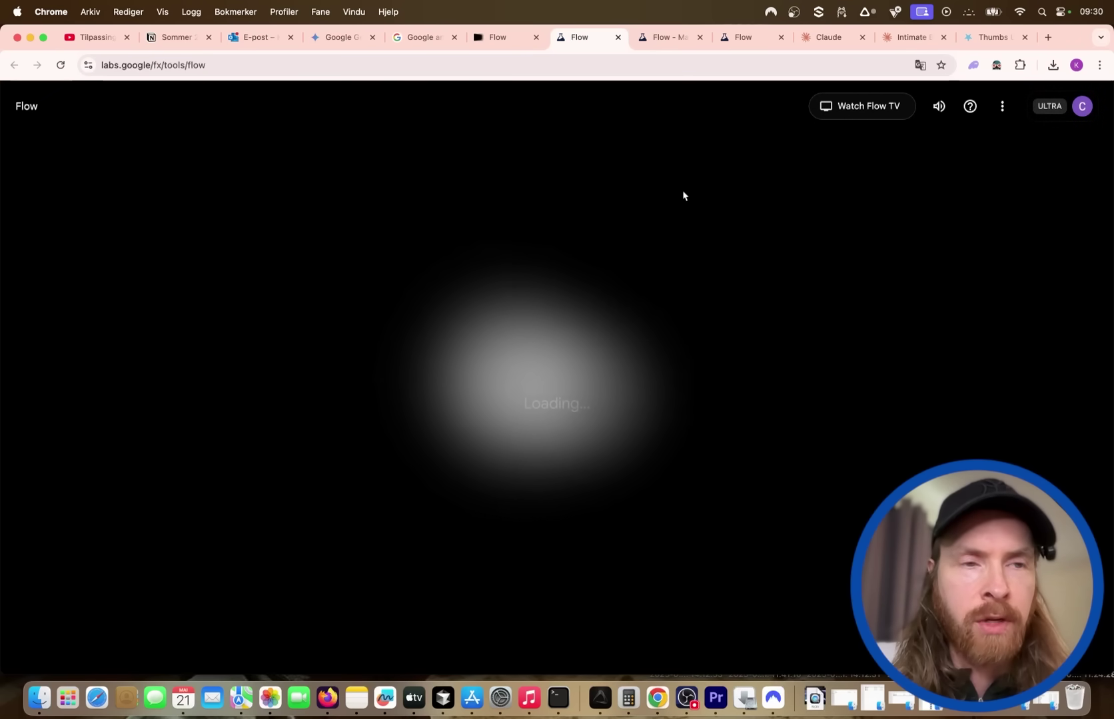
pyautogui.scroll(-1, 598, 374)
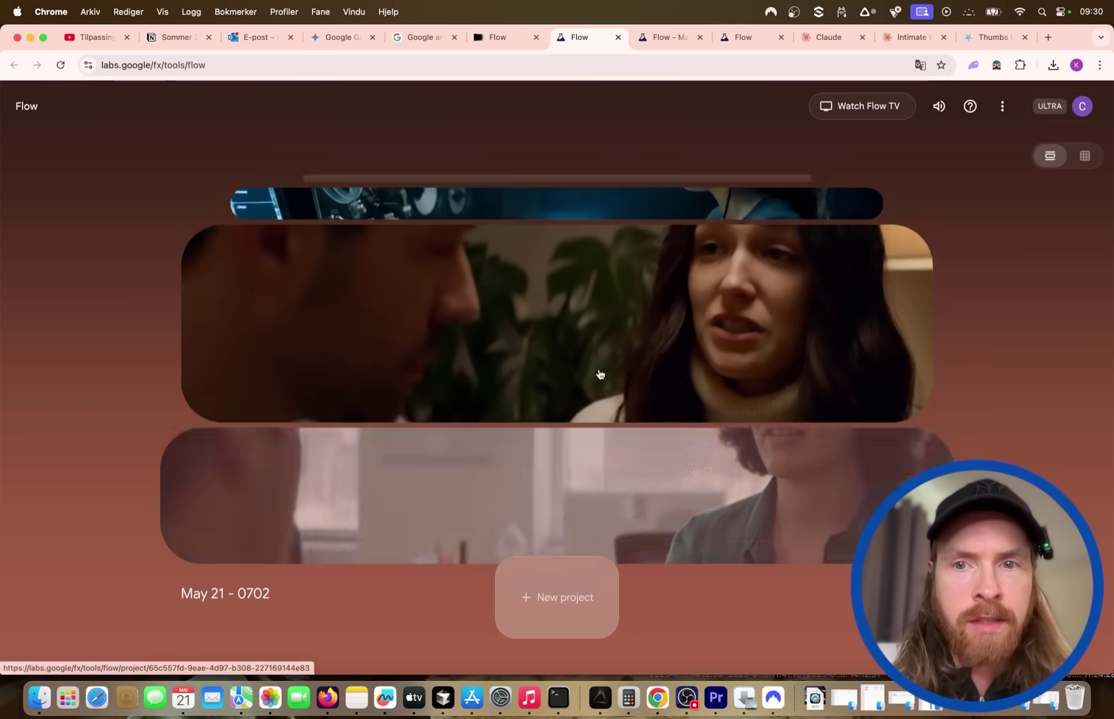
pyautogui.scroll(-2, 598, 375)
pyautogui.scroll(3, 598, 375)
pyautogui.scroll(-2, 598, 374)
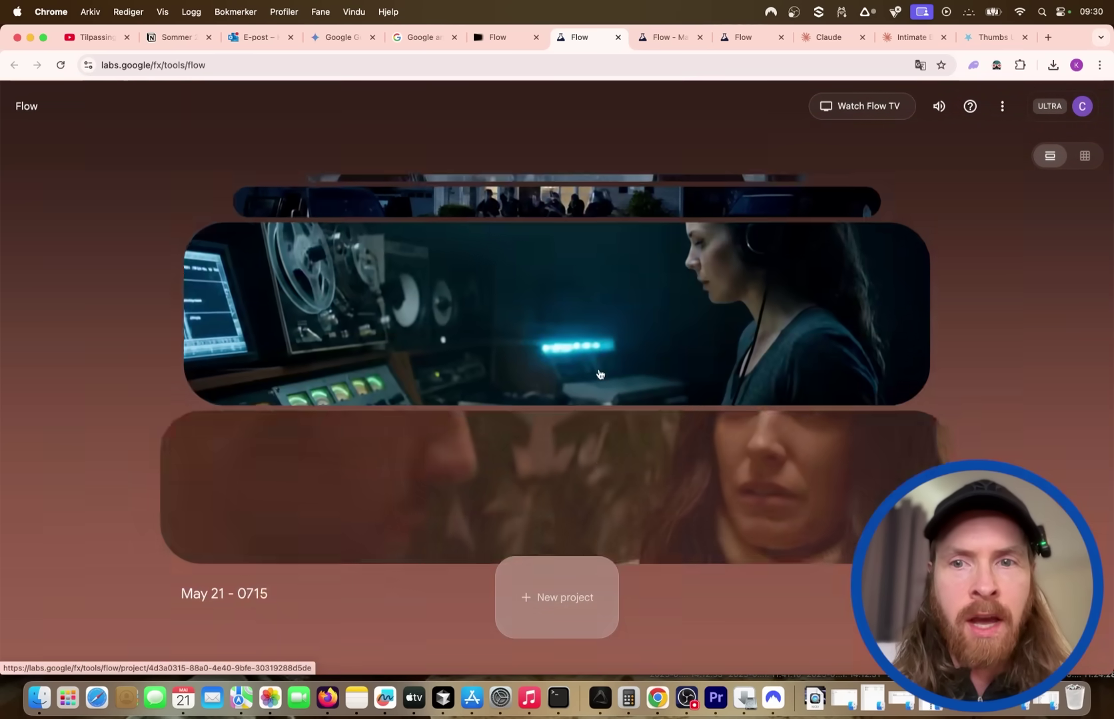
pyautogui.scroll(-2, 598, 375)
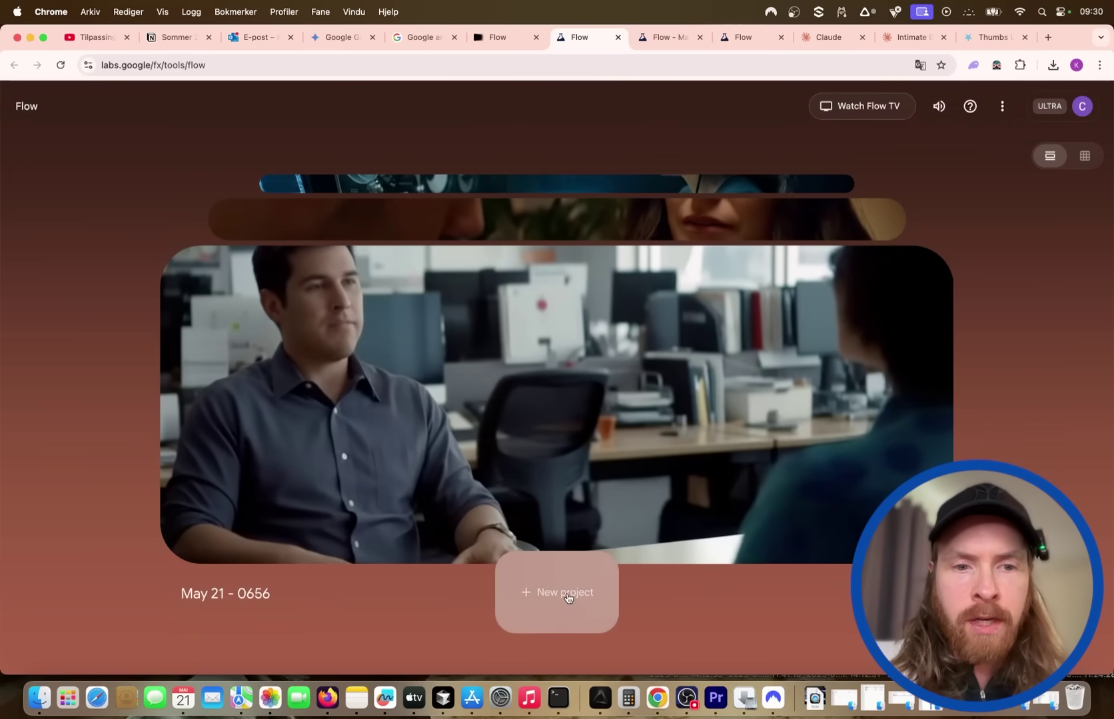
pyautogui.click(567, 597)
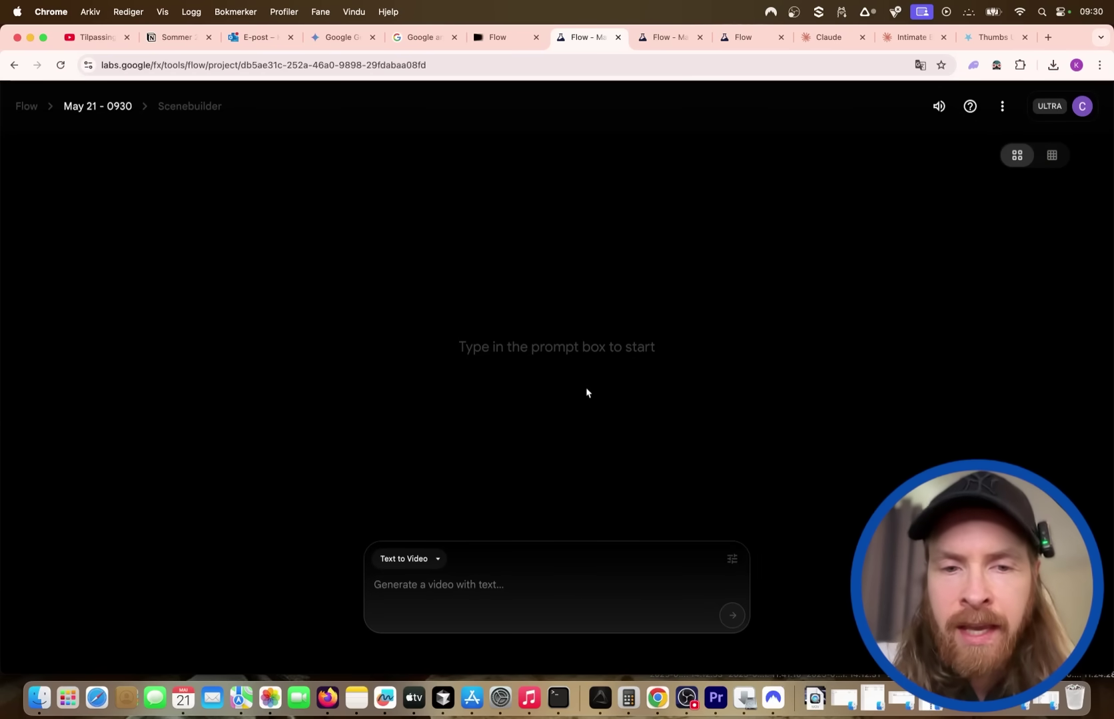
# Step: Keep Text to Video mode and set quality to Highest Quality (Veo 3), 150 credits per generation
pyautogui.click(419, 558)
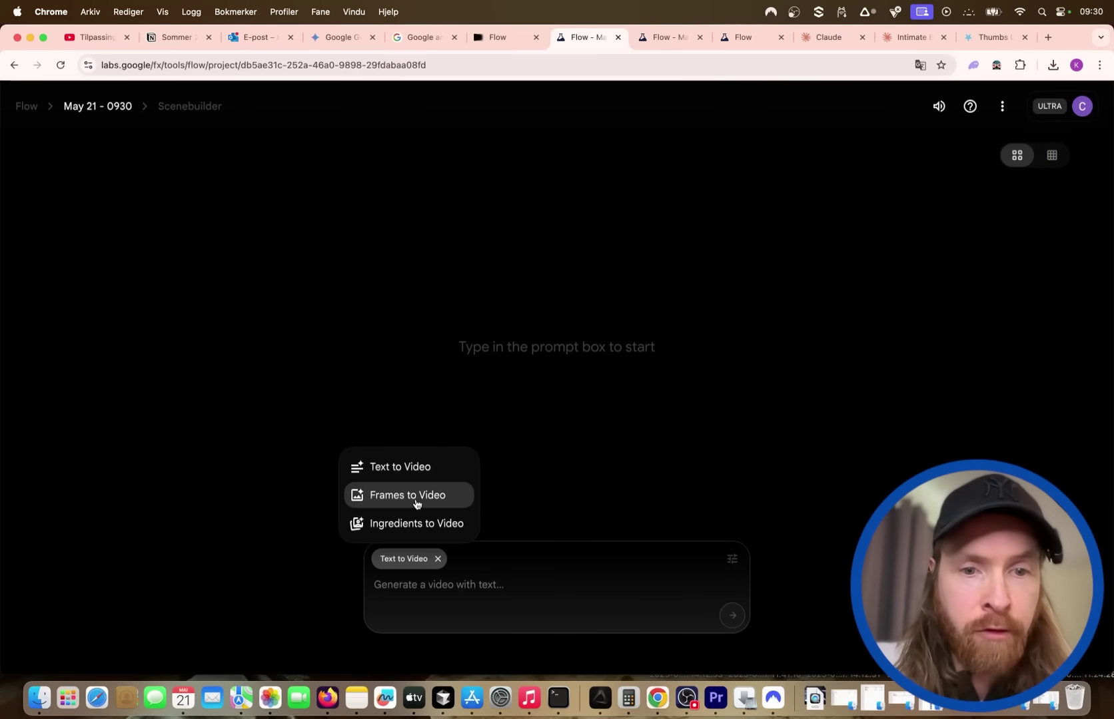
pyautogui.click(617, 499)
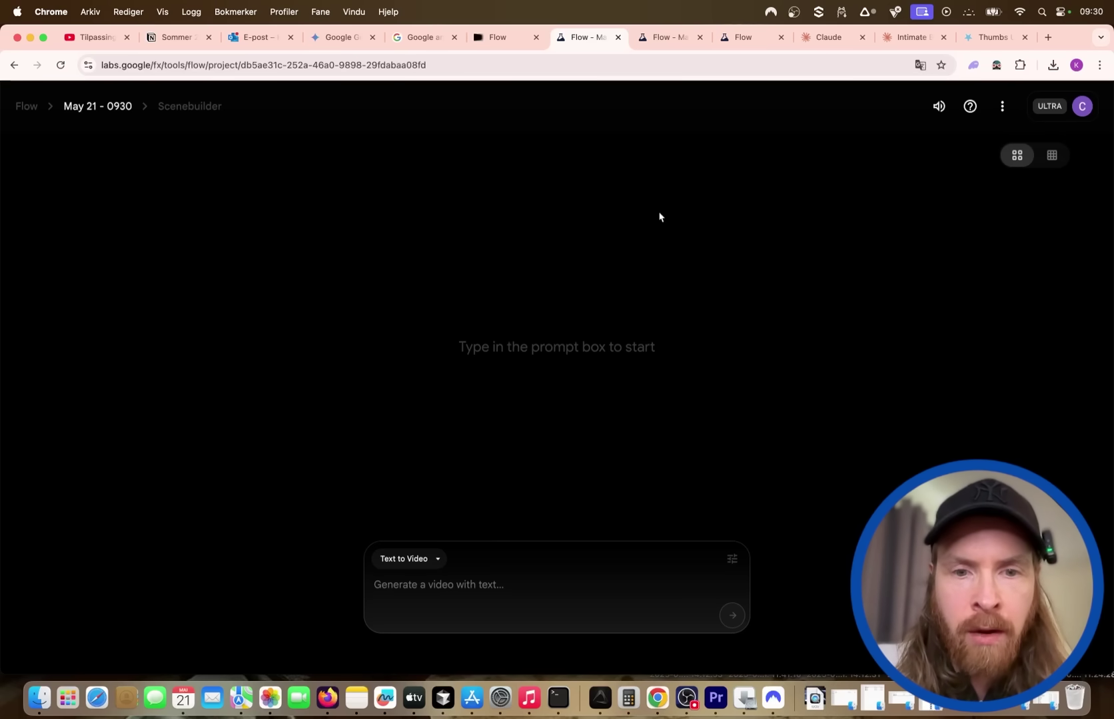
pyautogui.click(732, 558)
pyautogui.click(641, 492)
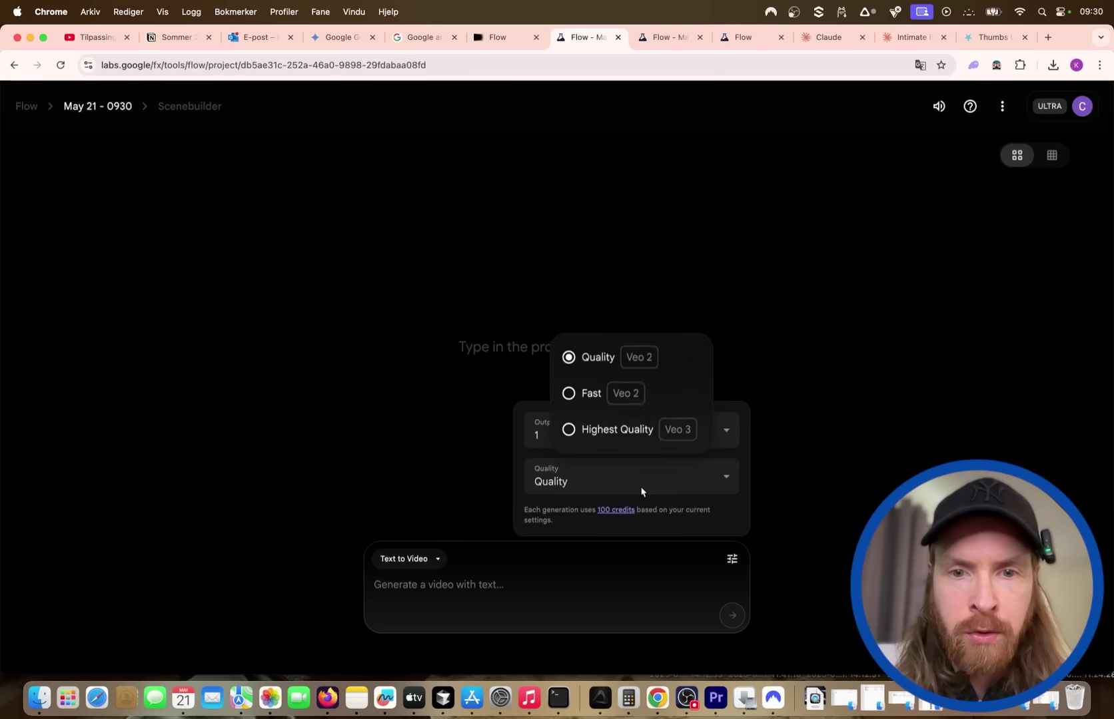
pyautogui.click(624, 437)
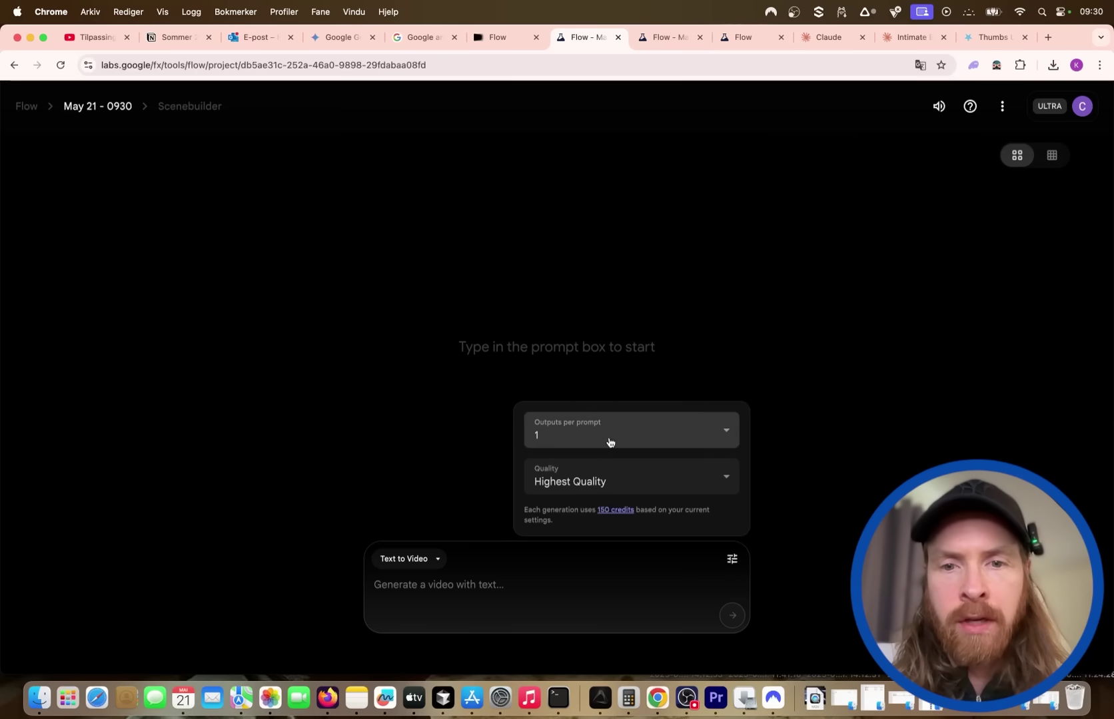
pyautogui.click(783, 453)
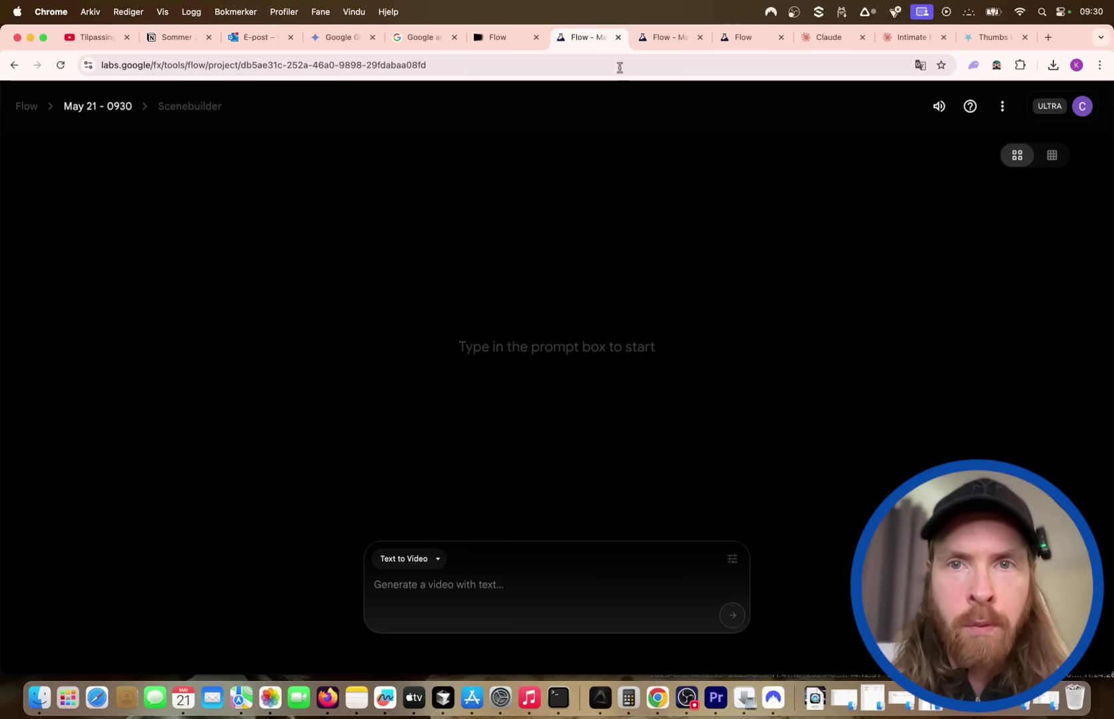
pyautogui.click(743, 36)
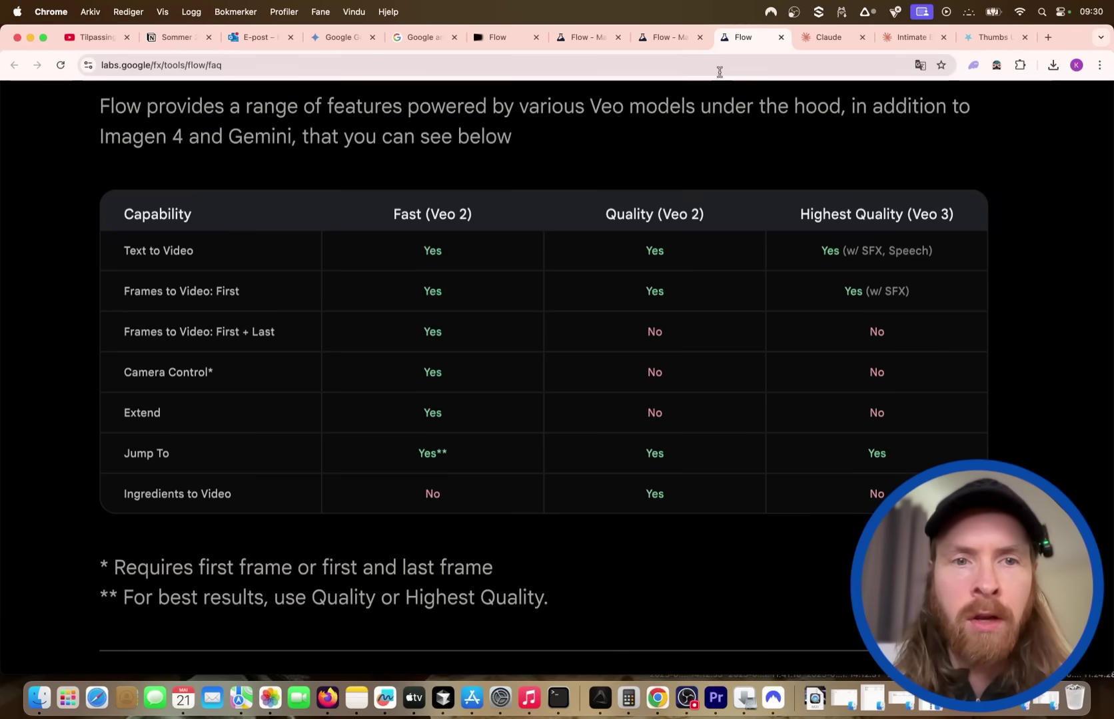
pyautogui.click(666, 37)
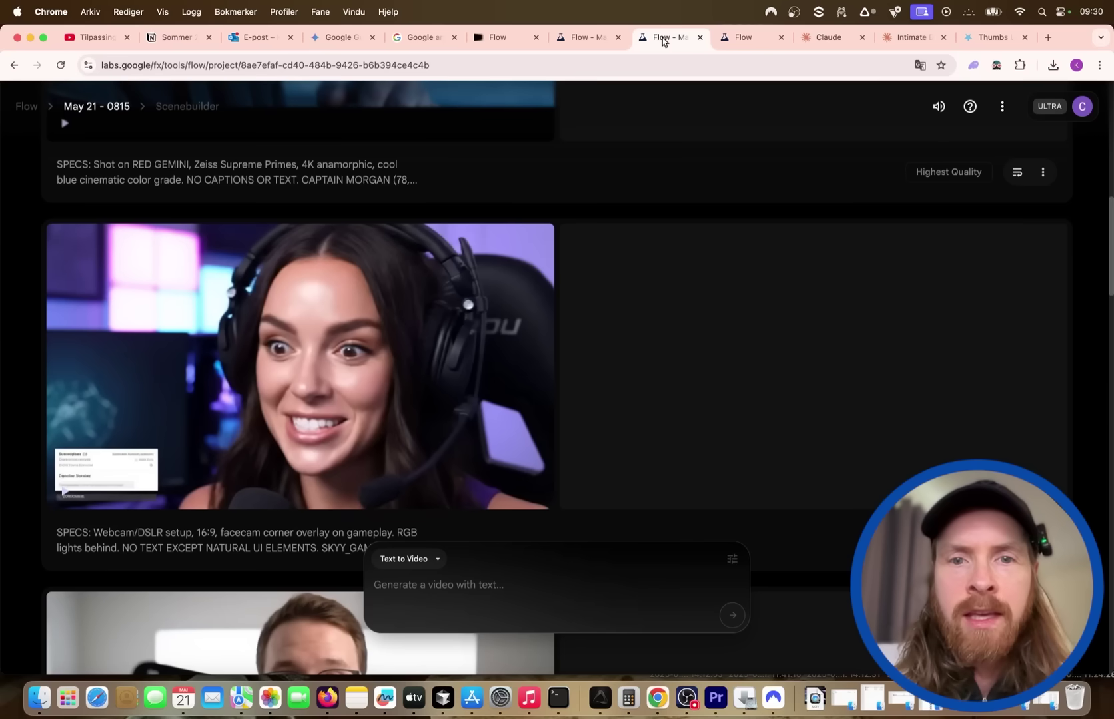
pyautogui.click(583, 36)
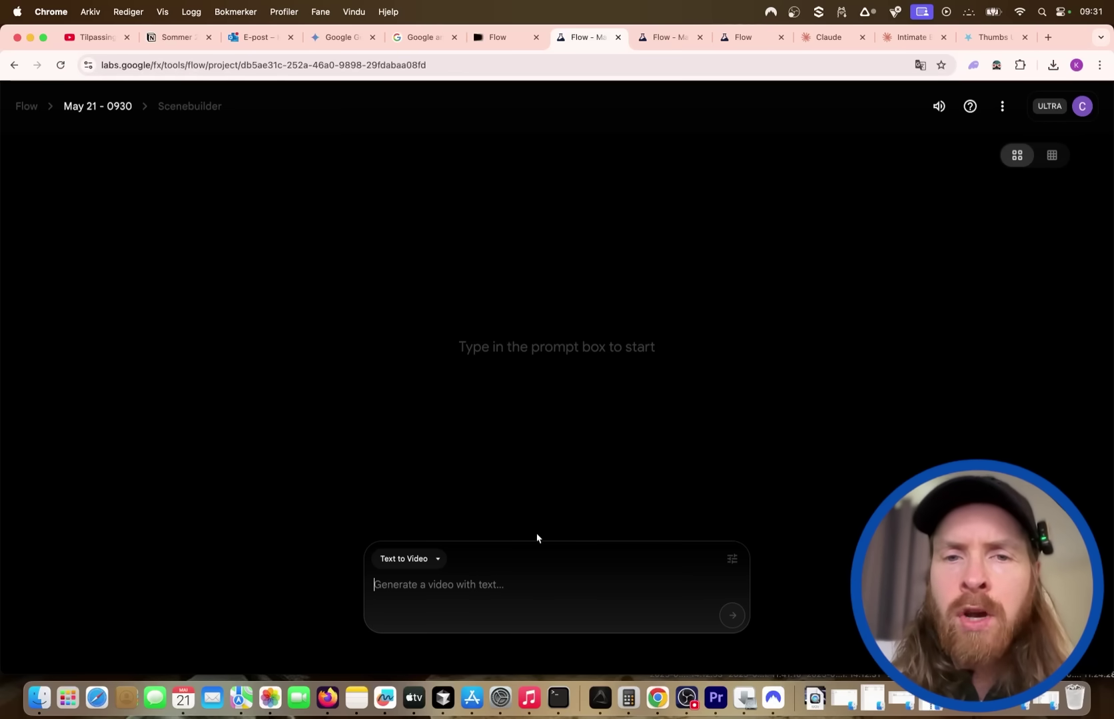
pyautogui.press('super+Tab')
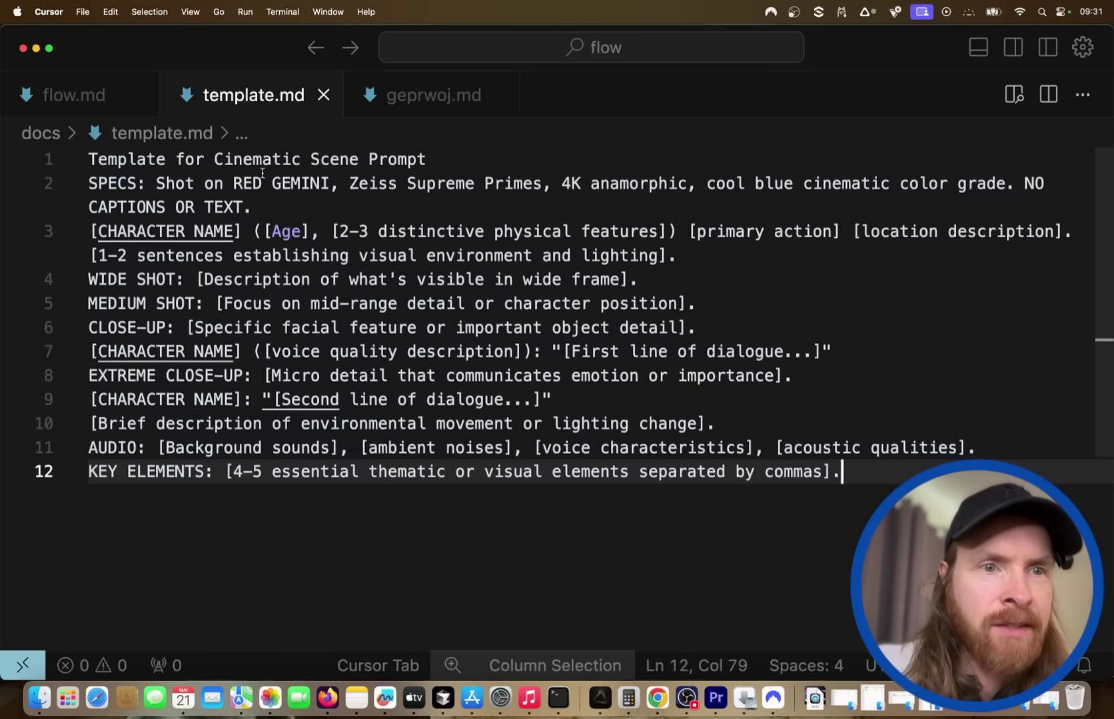
pyautogui.moveTo(141, 185); pyautogui.dragTo(86, 184)
pyautogui.moveTo(252, 207); pyautogui.dragTo(146, 187)
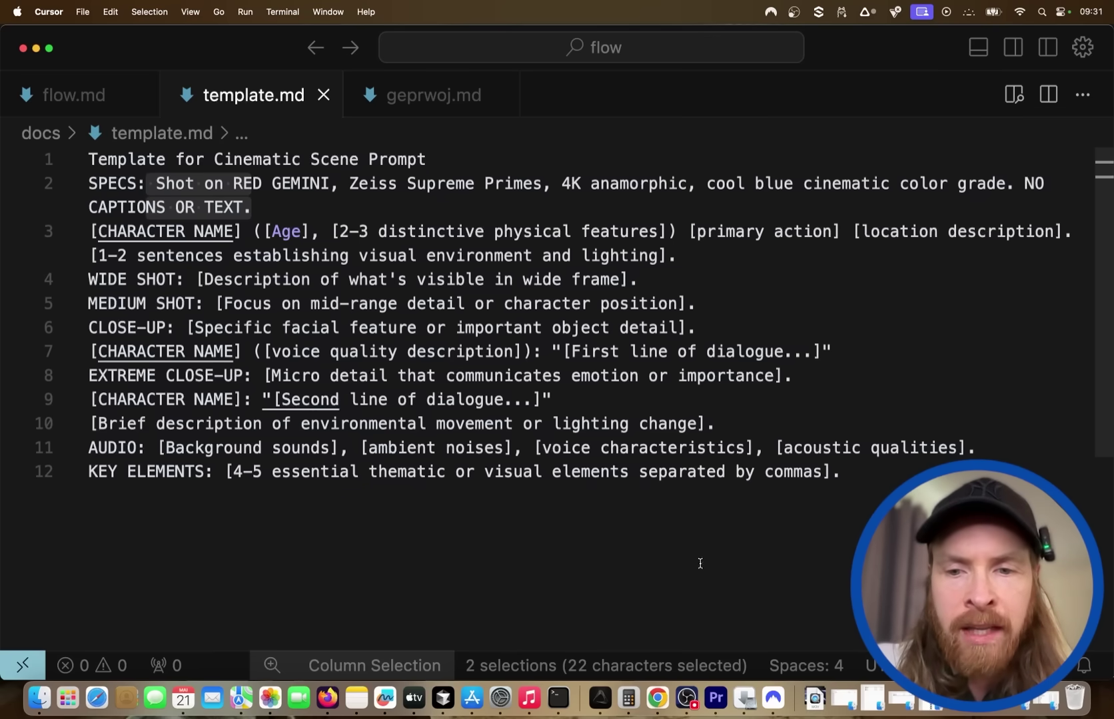
# Step: Bring the browser forward and open the Intimate Breakup Scene chat in Claude
pyautogui.click(657, 698)
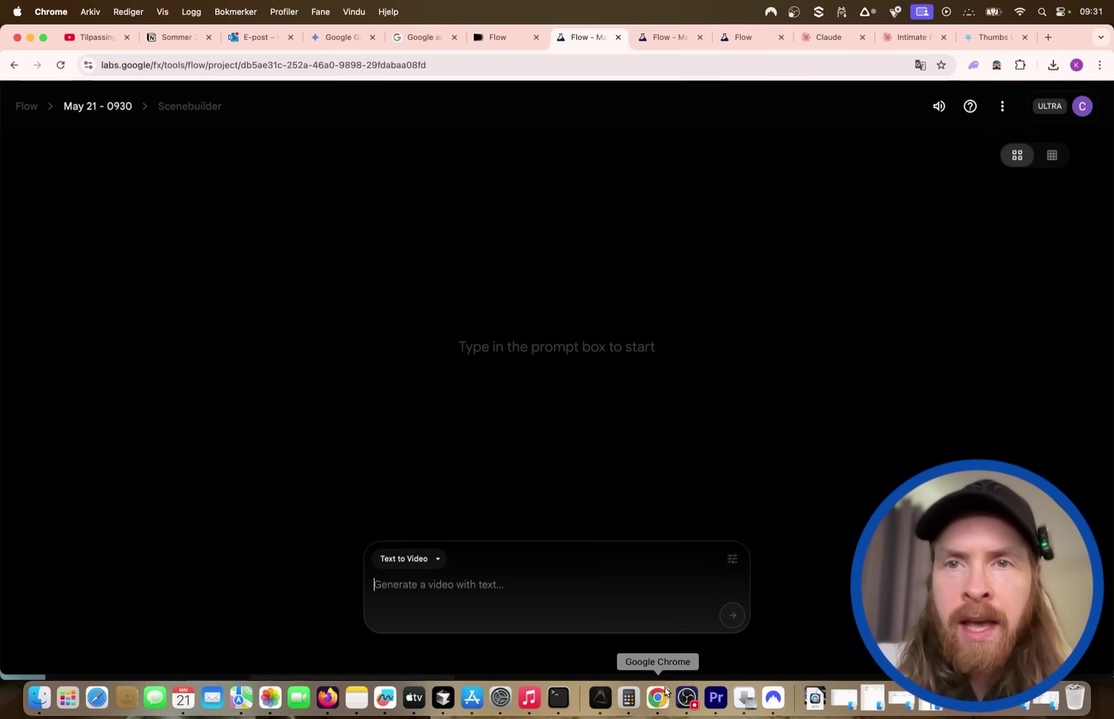
pyautogui.click(840, 41)
pyautogui.click(890, 44)
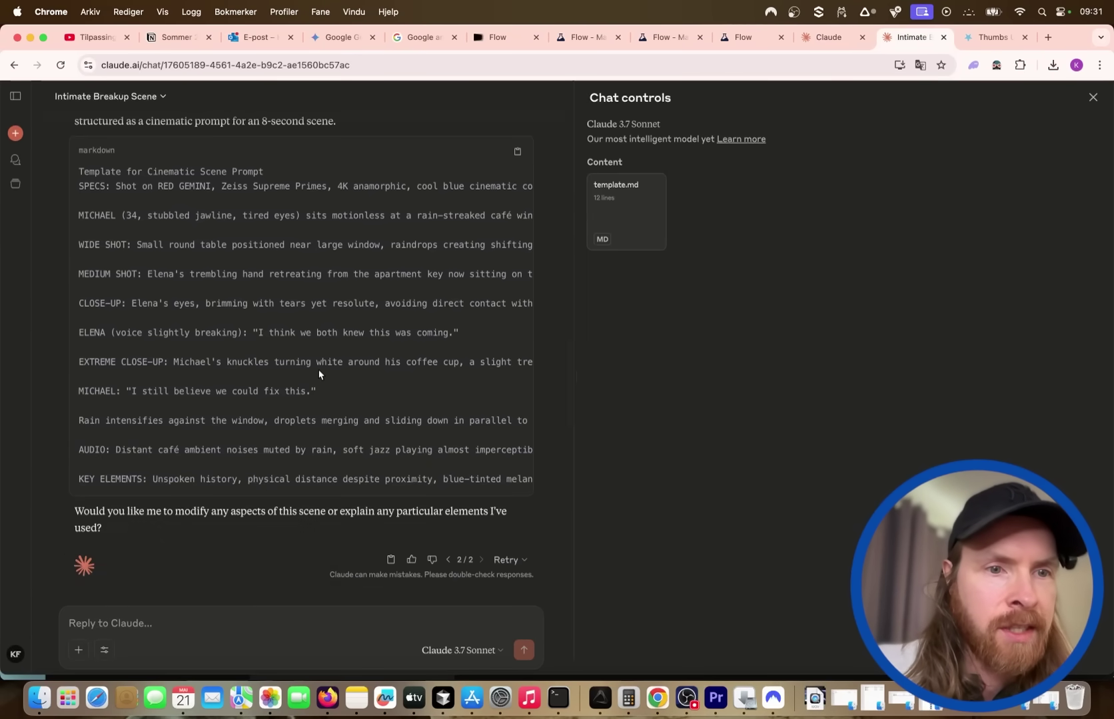
# Step: Review the earlier breakup prompt's code block and attach template.md to a new chat
pyautogui.keyDown('ctrl'); pyautogui.scroll(5, 318, 374); pyautogui.keyUp('ctrl')
pyautogui.scroll(5, 317, 370)
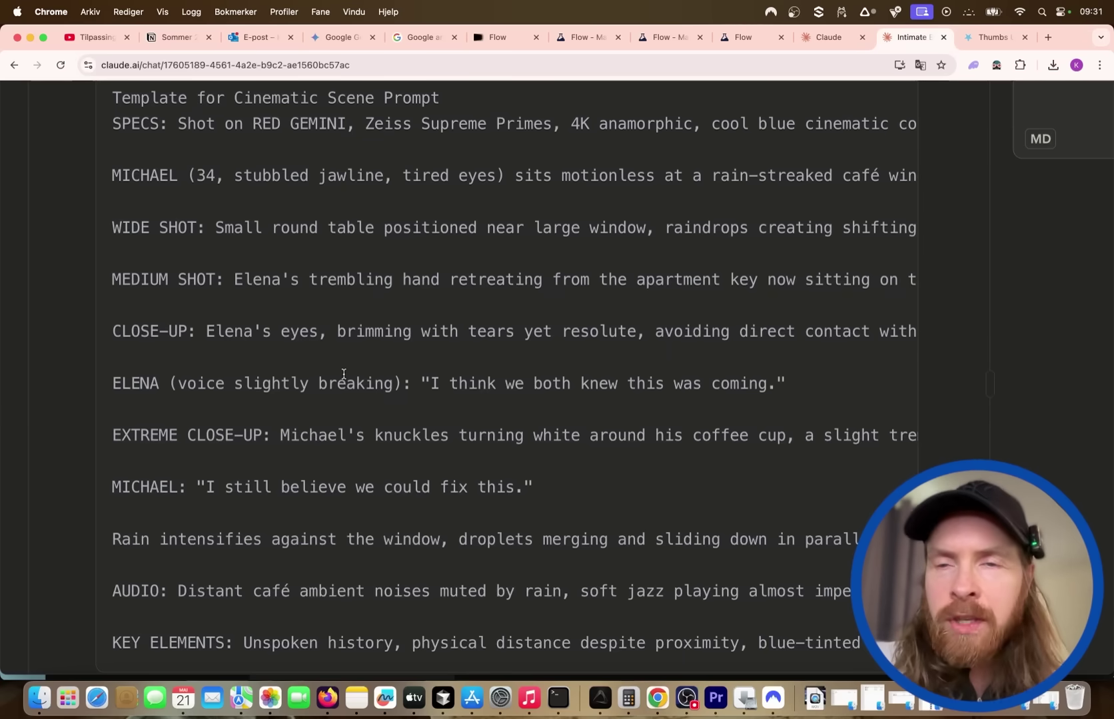
pyautogui.hscroll(1, 406, 374)
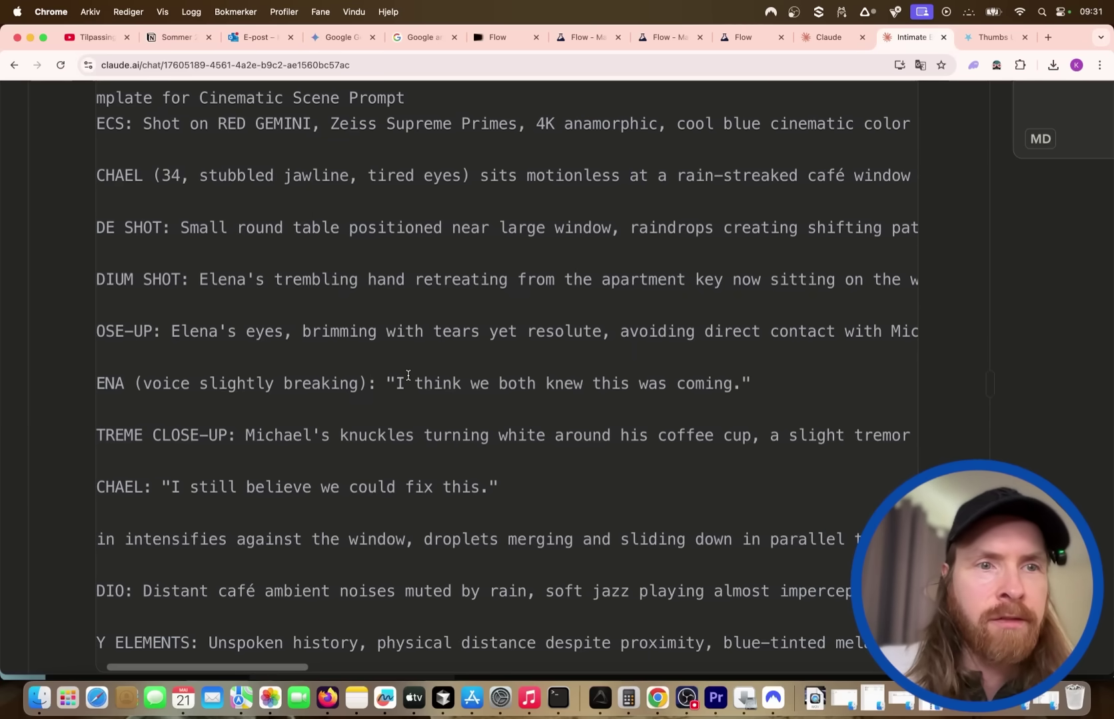
pyautogui.hscroll(-1, 407, 374)
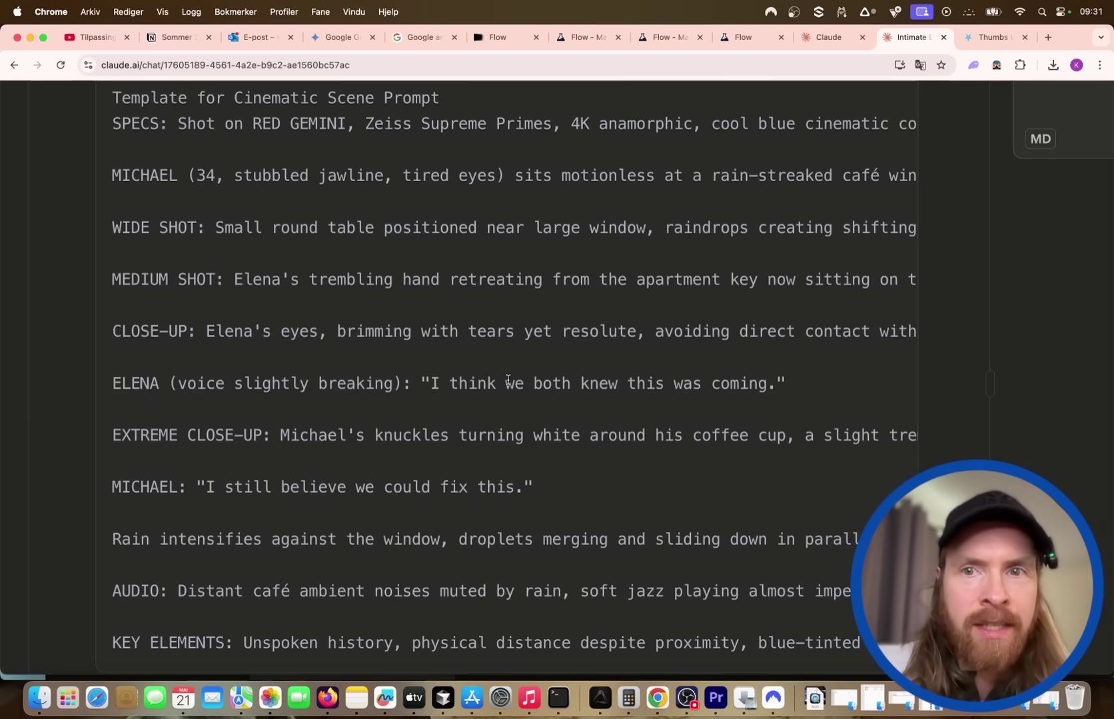
pyautogui.scroll(-5, 508, 379)
pyautogui.scroll(3, 507, 378)
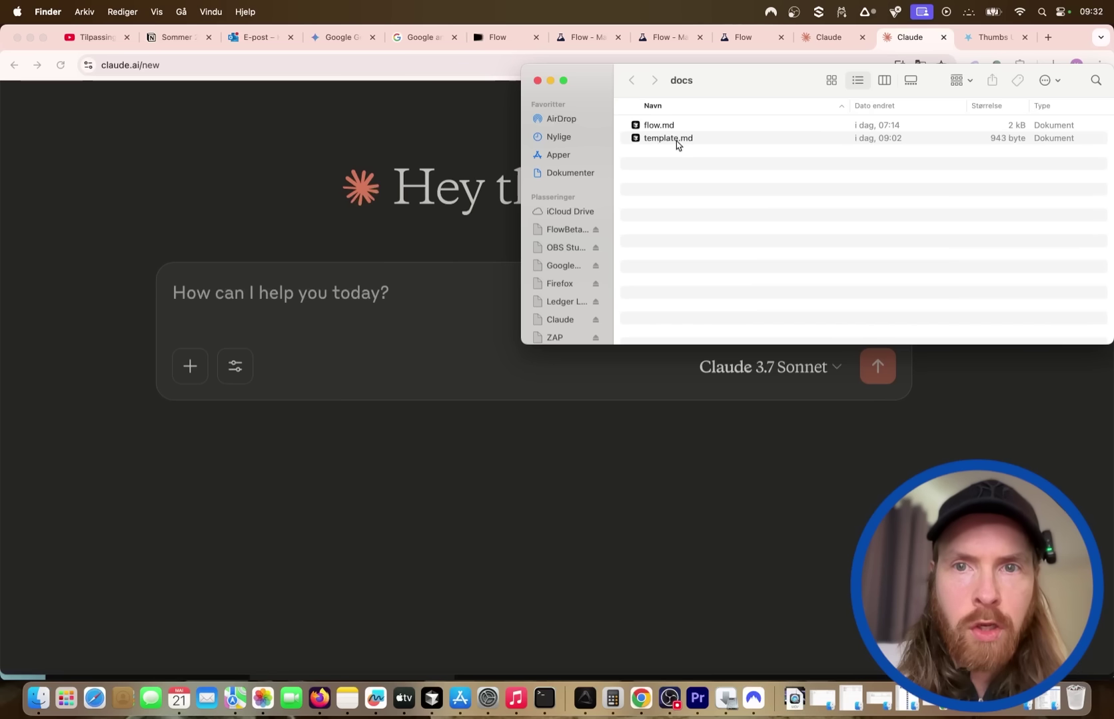
pyautogui.moveTo(676, 144); pyautogui.dragTo(351, 307)
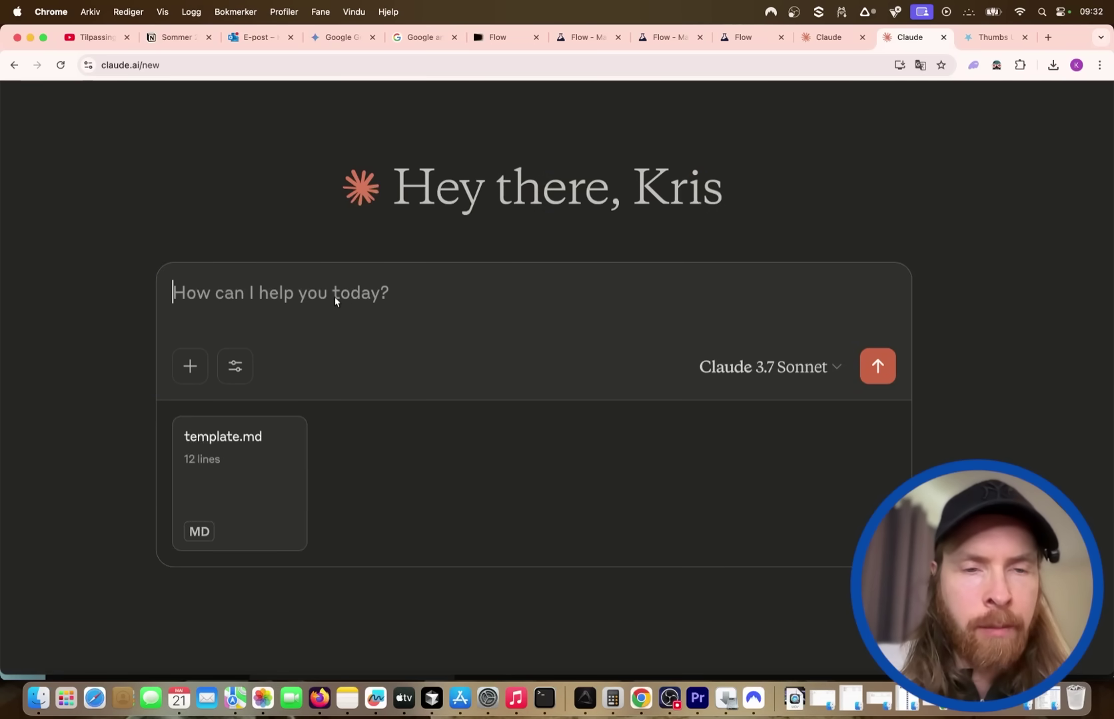
# Step: Send the breakup-scene request with template.md and copy the generated 8-second scene prompt
pyautogui.write('from the template create a 8 sec intimate scene between a break up of a man and woman')
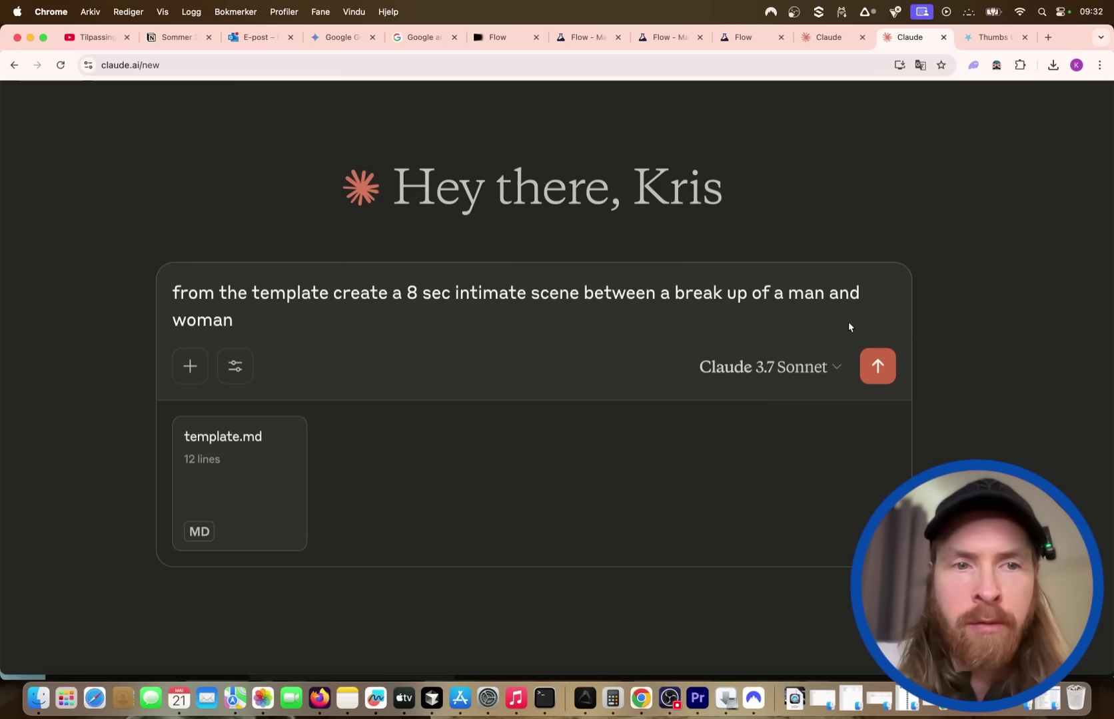
pyautogui.click(878, 367)
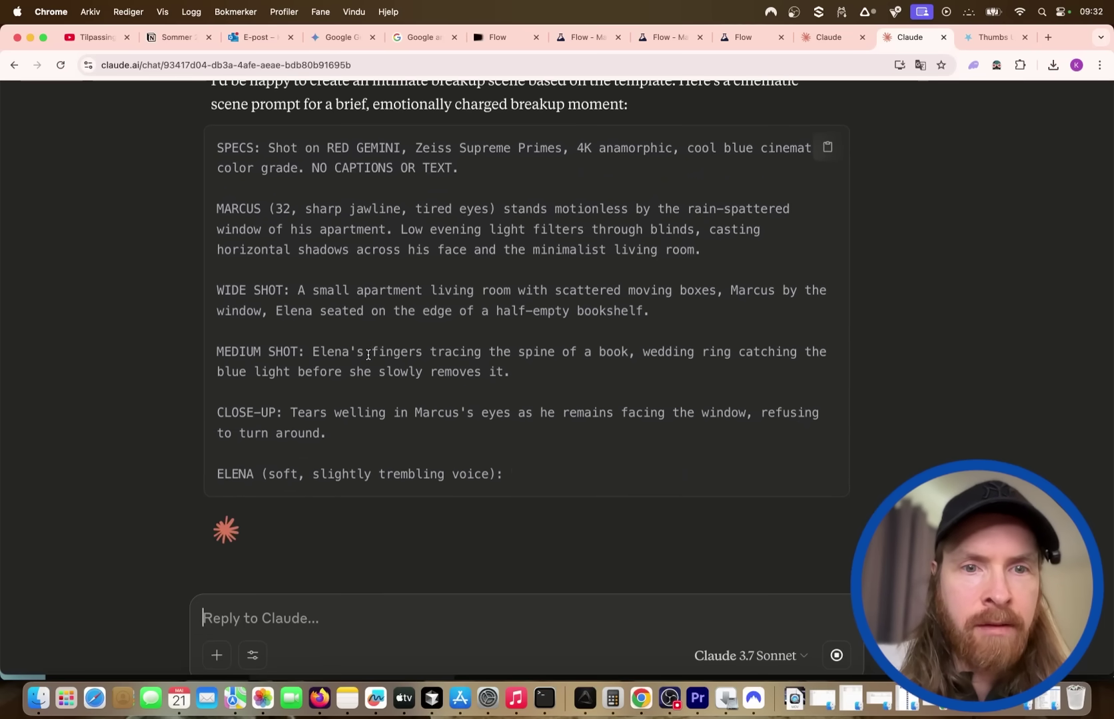
pyautogui.scroll(2, 383, 404)
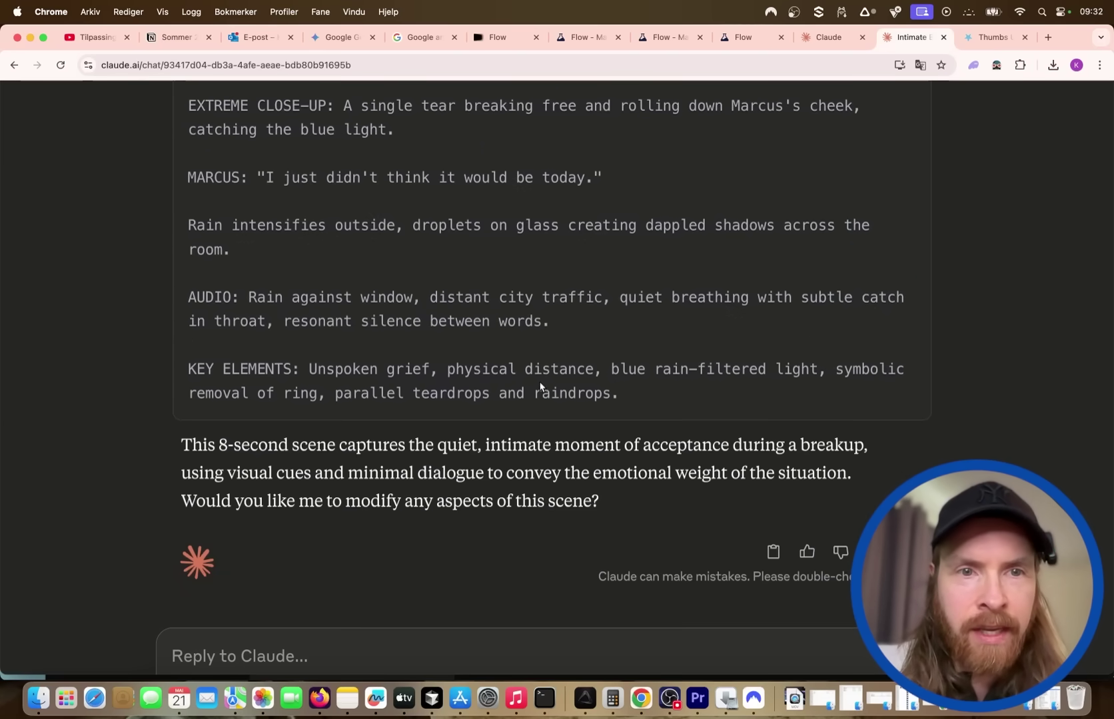
pyautogui.scroll(7, 539, 387)
pyautogui.scroll(-5, 541, 386)
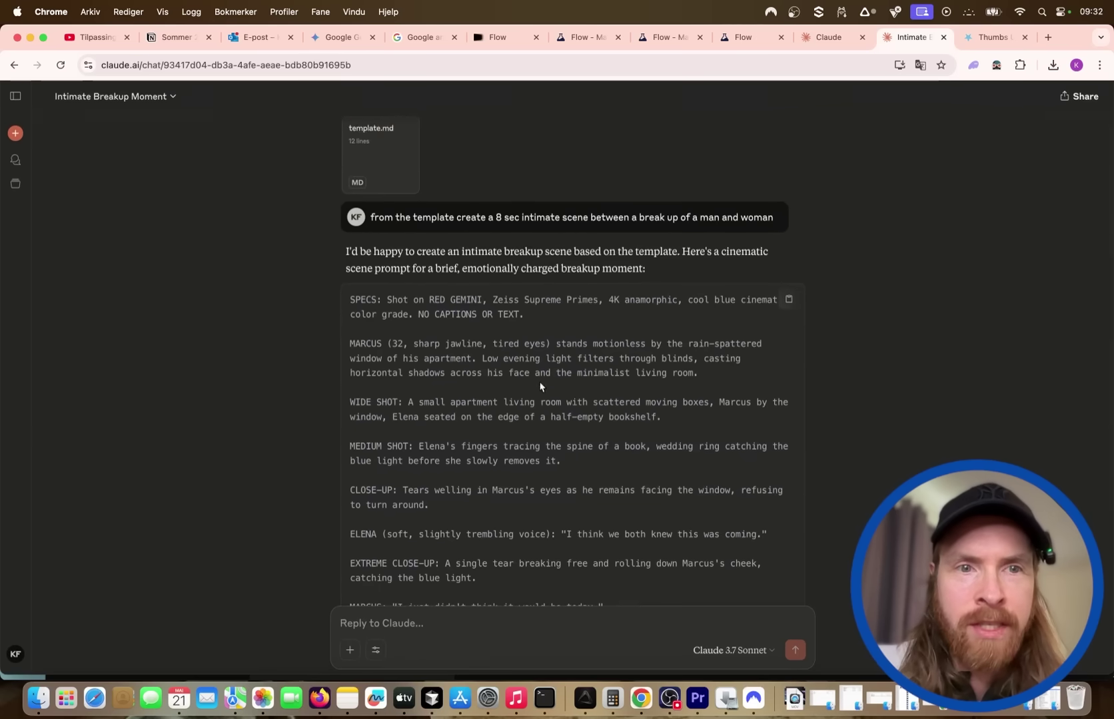
pyautogui.scroll(-10, 573, 400)
pyautogui.scroll(5, 606, 420)
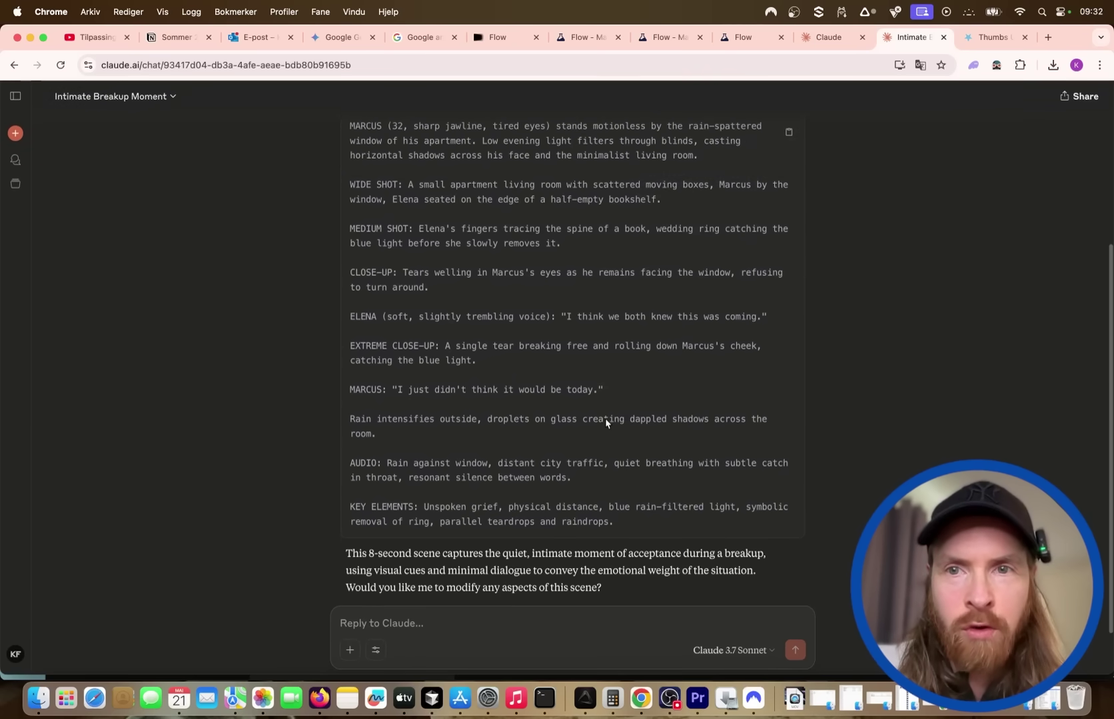
pyautogui.click(790, 174)
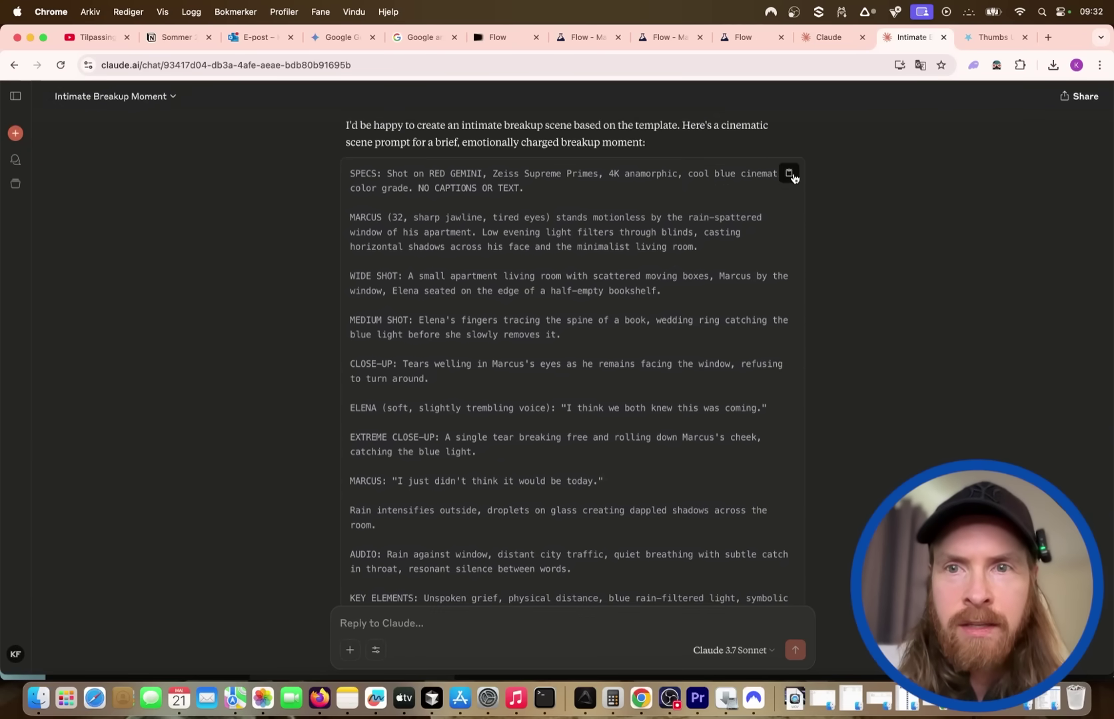
# Step: Paste the SPECS breakup-scene prompt into the May 21 - 0930 Text to Video box and generate
pyautogui.click(586, 37)
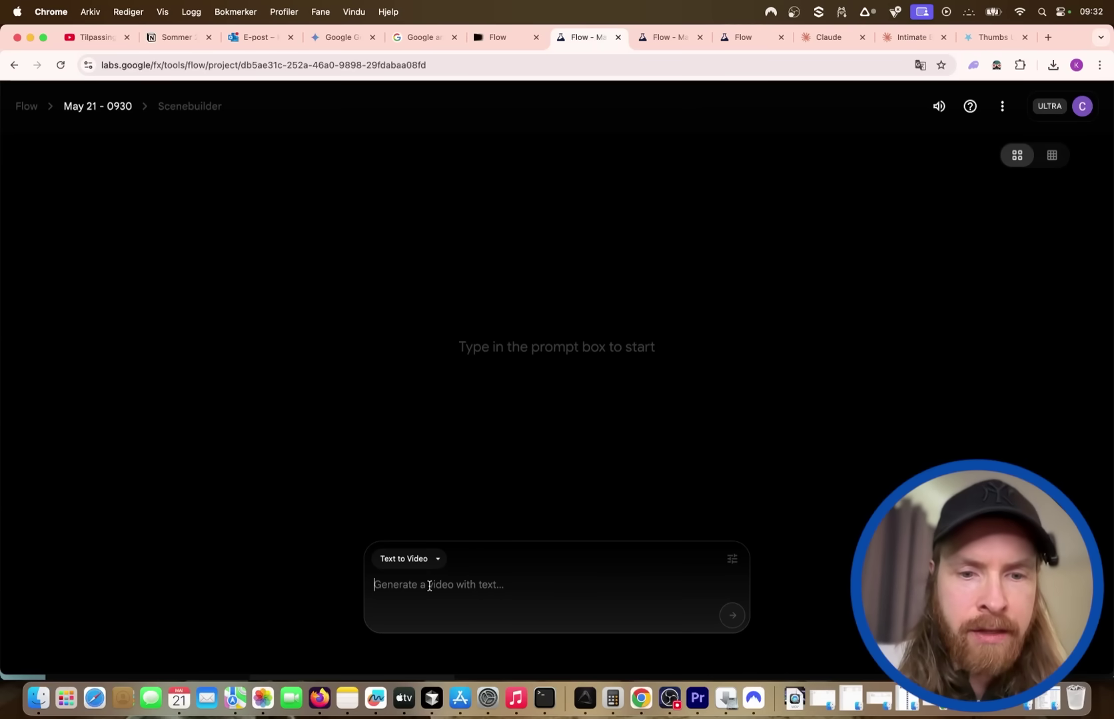
pyautogui.press('super+v')
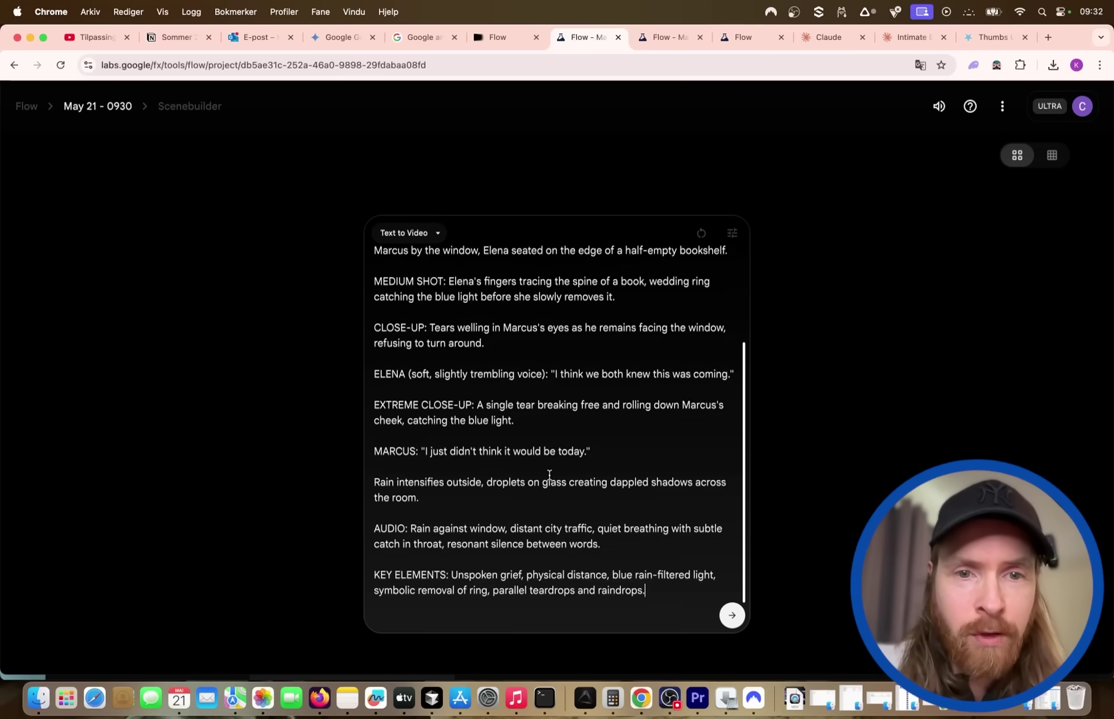
pyautogui.scroll(1, 491, 456)
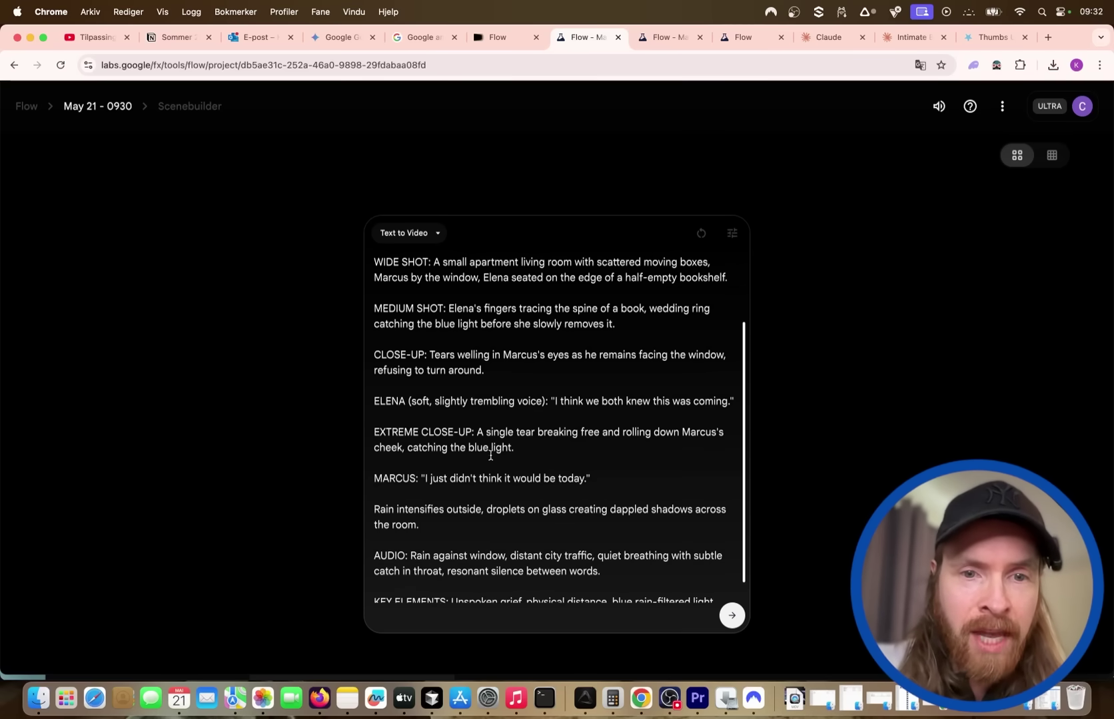
pyautogui.click(732, 616)
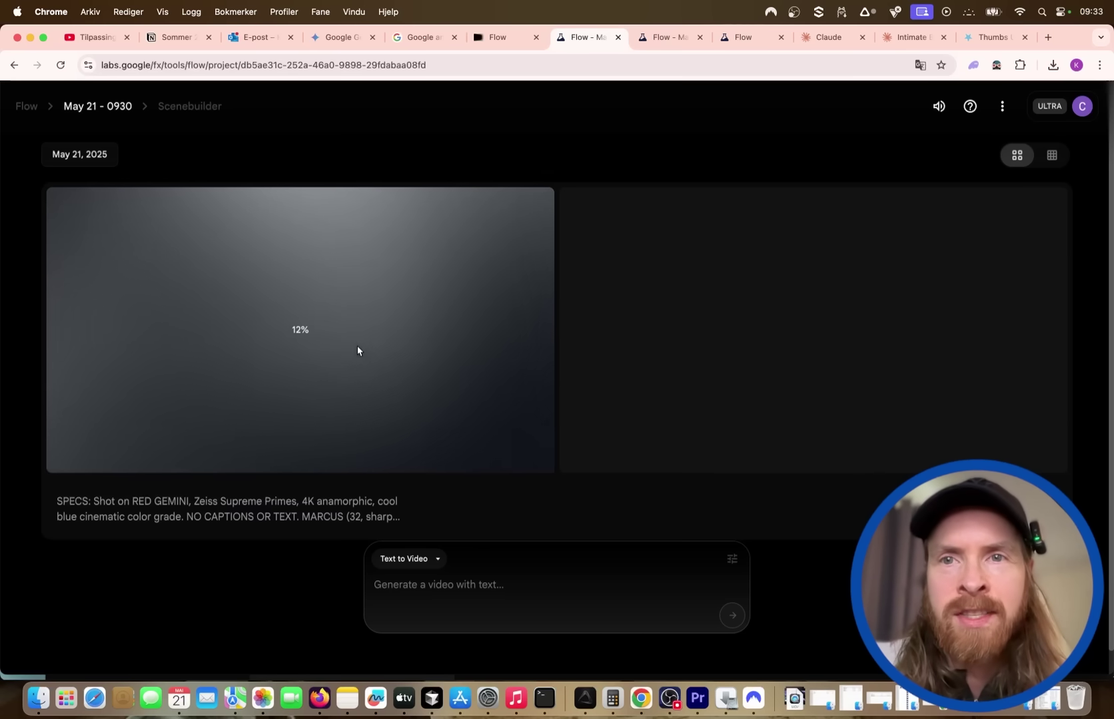
# Step: Ask Claude to 'create a follow up scene, story evoles', then return to the Flow project
pyautogui.hotkey('ctrl', 'Tab')
pyautogui.hotkey('ctrl', 'Tab')
pyautogui.hotkey('ctrl', 'Tab')
pyautogui.hotkey('ctrl', 'Tab')
pyautogui.scroll(-4, 445, 403)
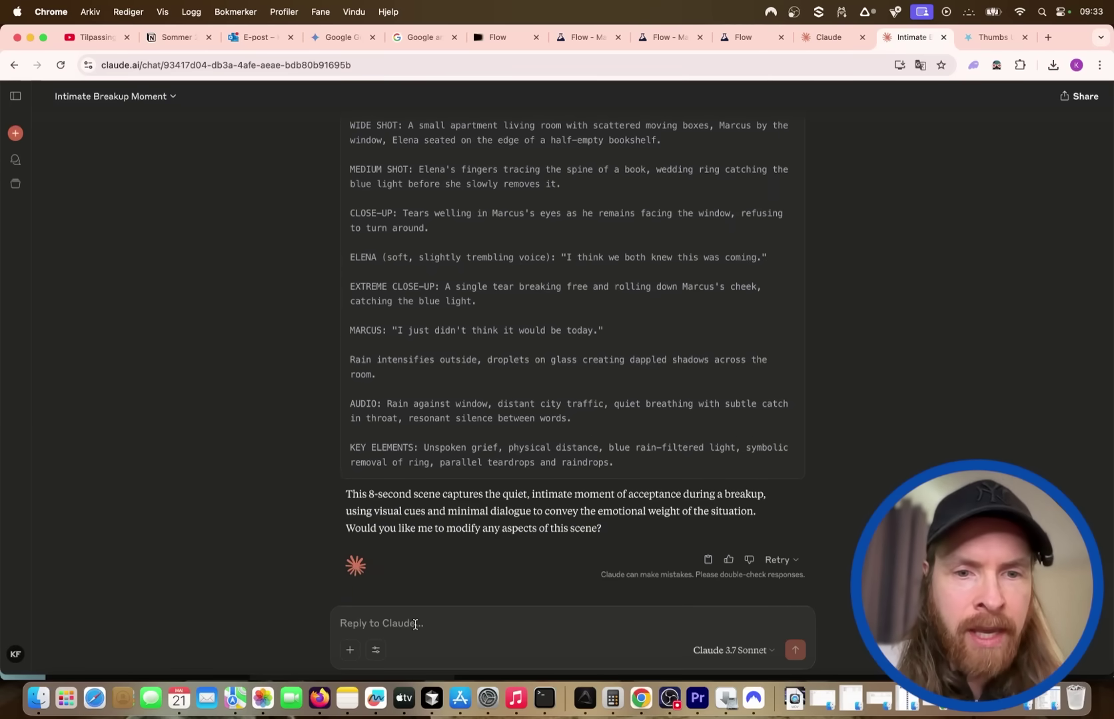
pyautogui.write('create a follow up scene, story e')
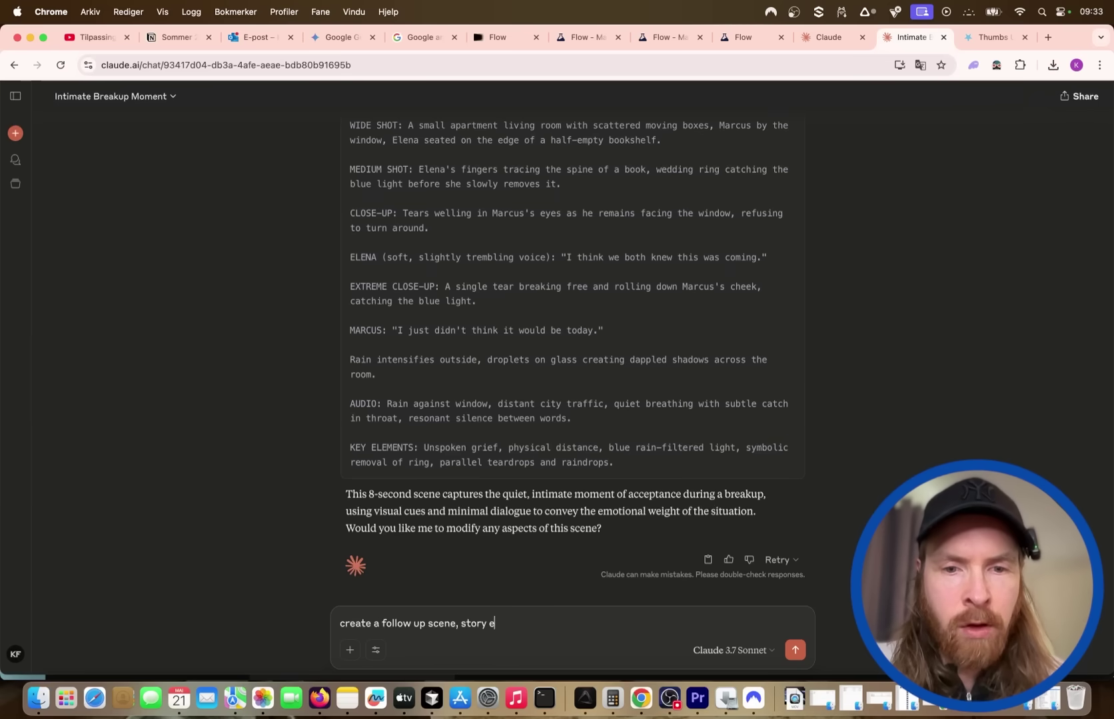
pyautogui.write('voles')
pyautogui.press('Return')
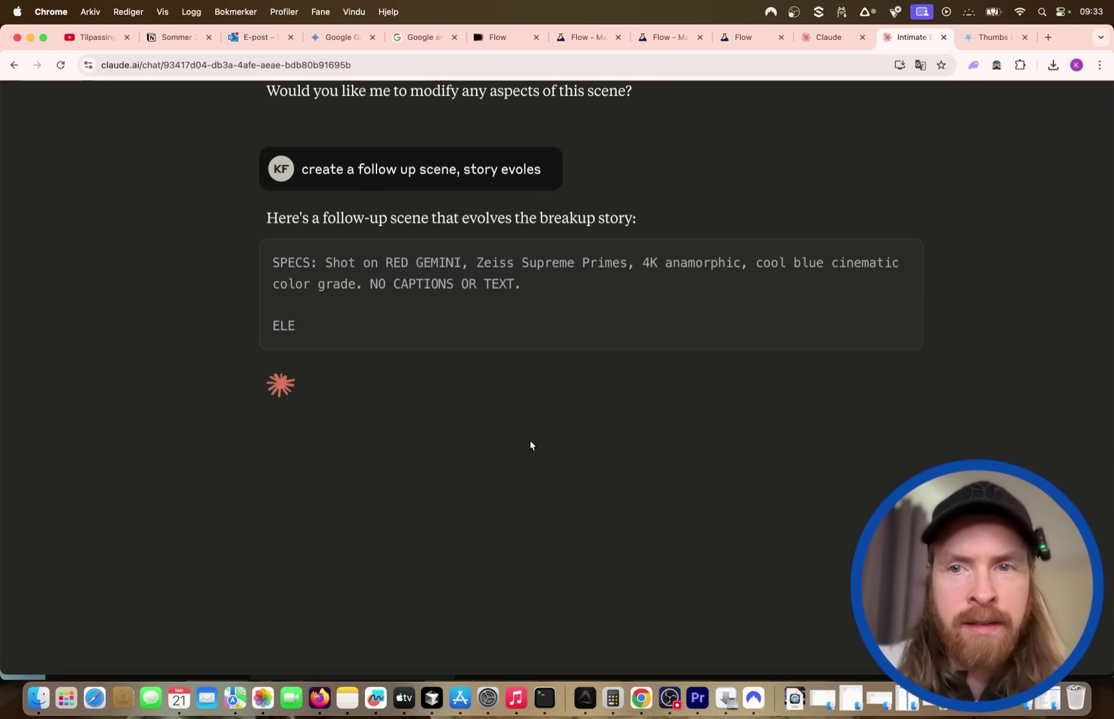
pyautogui.hscroll(3, 530, 445)
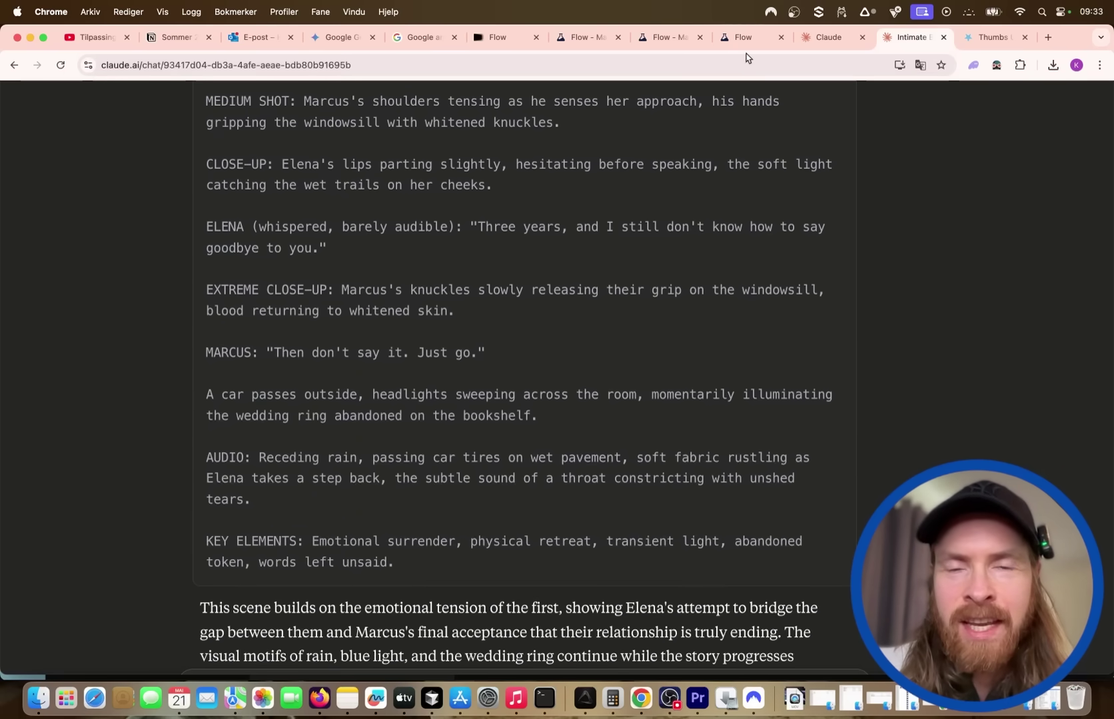
pyautogui.click(589, 41)
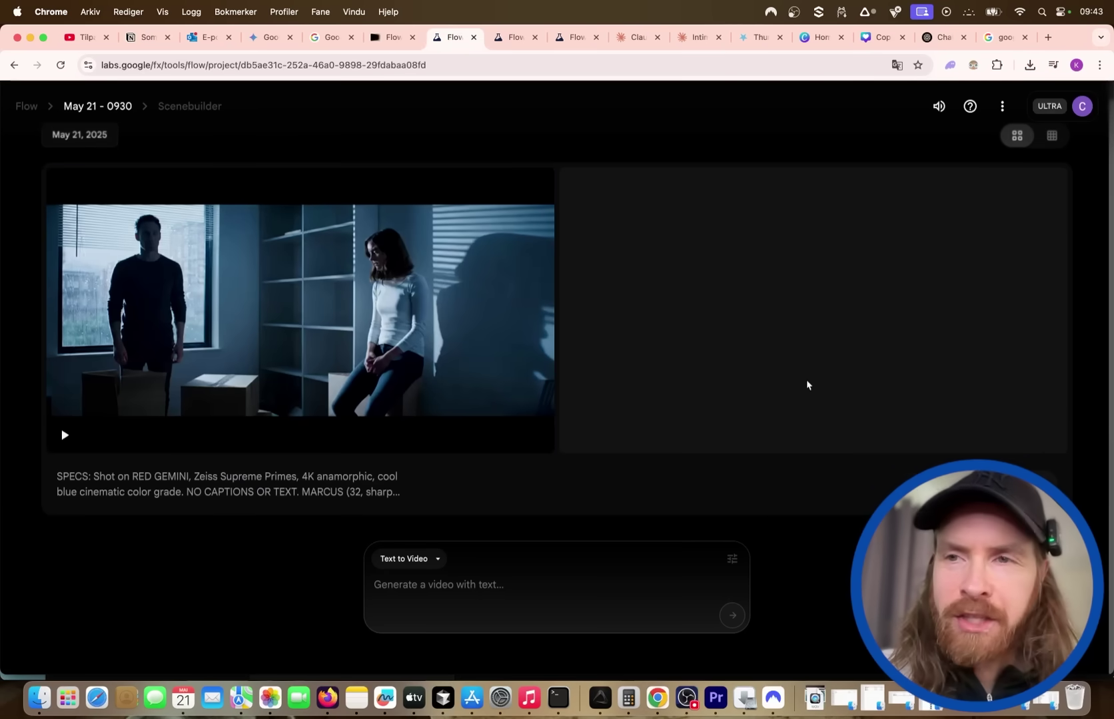
pyautogui.moveTo(523, 443)
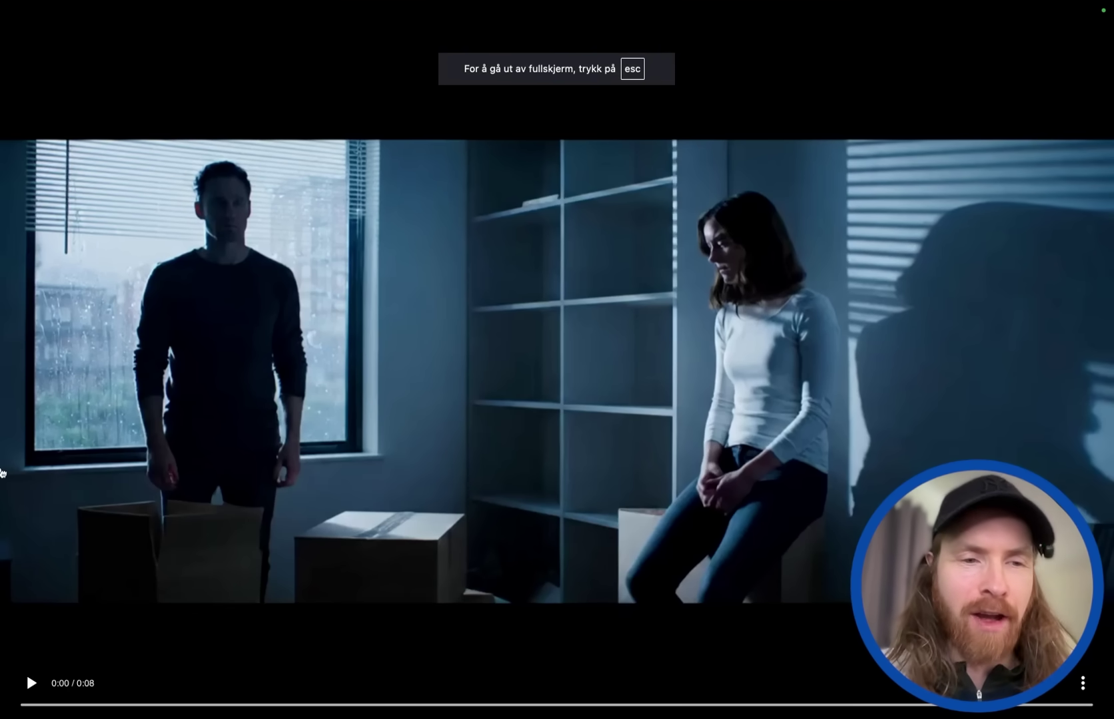
pyautogui.press('space')
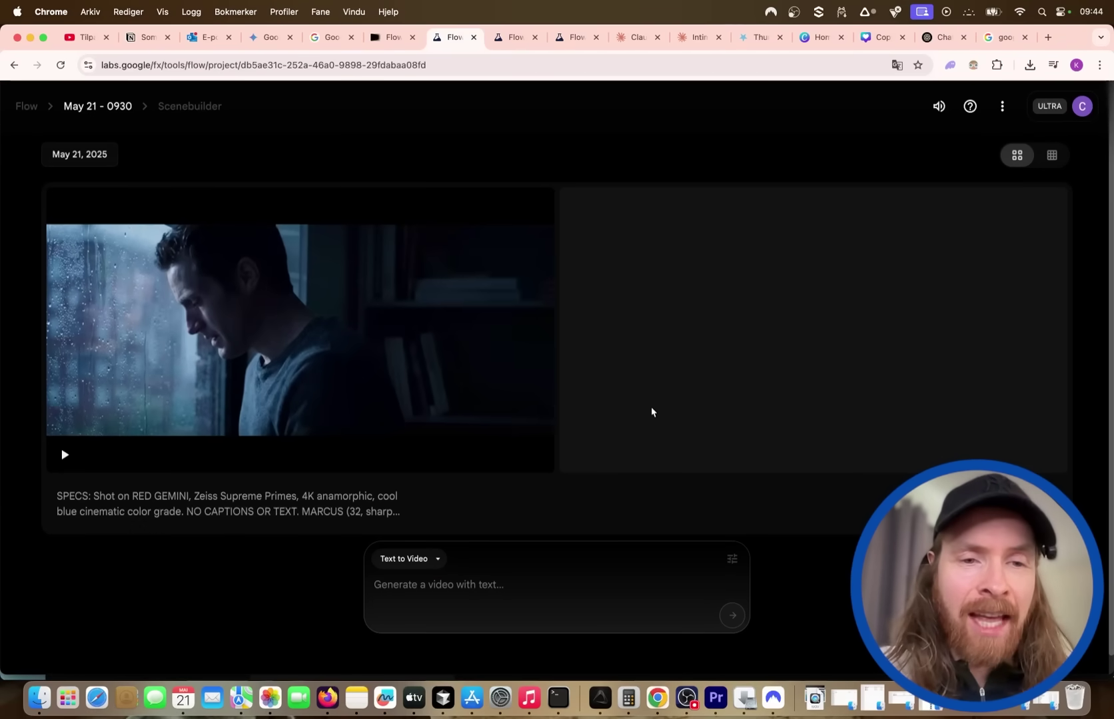
pyautogui.moveTo(515, 386)
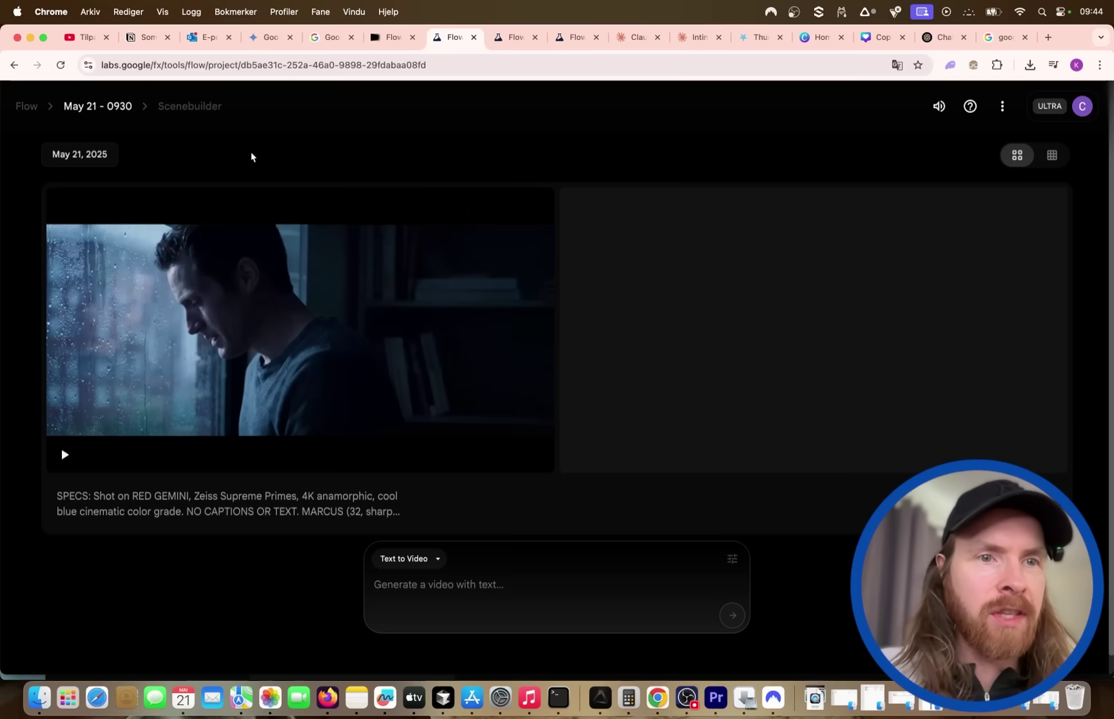
# Step: Add the breakup clip to a new scene on the timeline
pyautogui.click(105, 215)
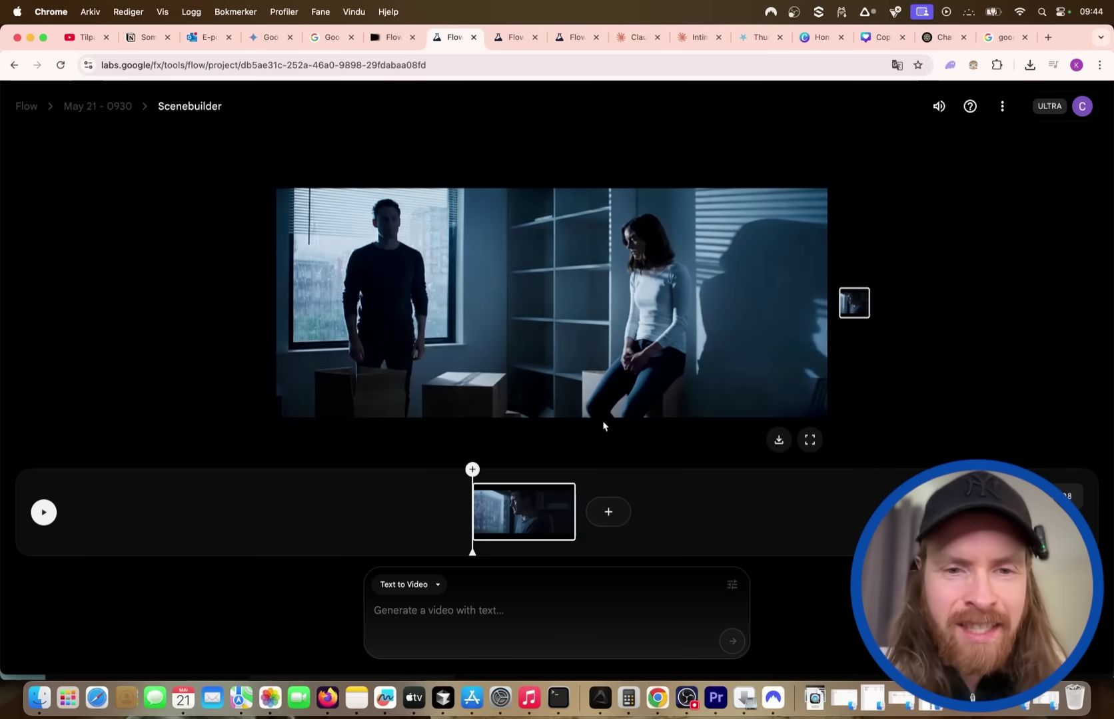
pyautogui.scroll(2, 603, 426)
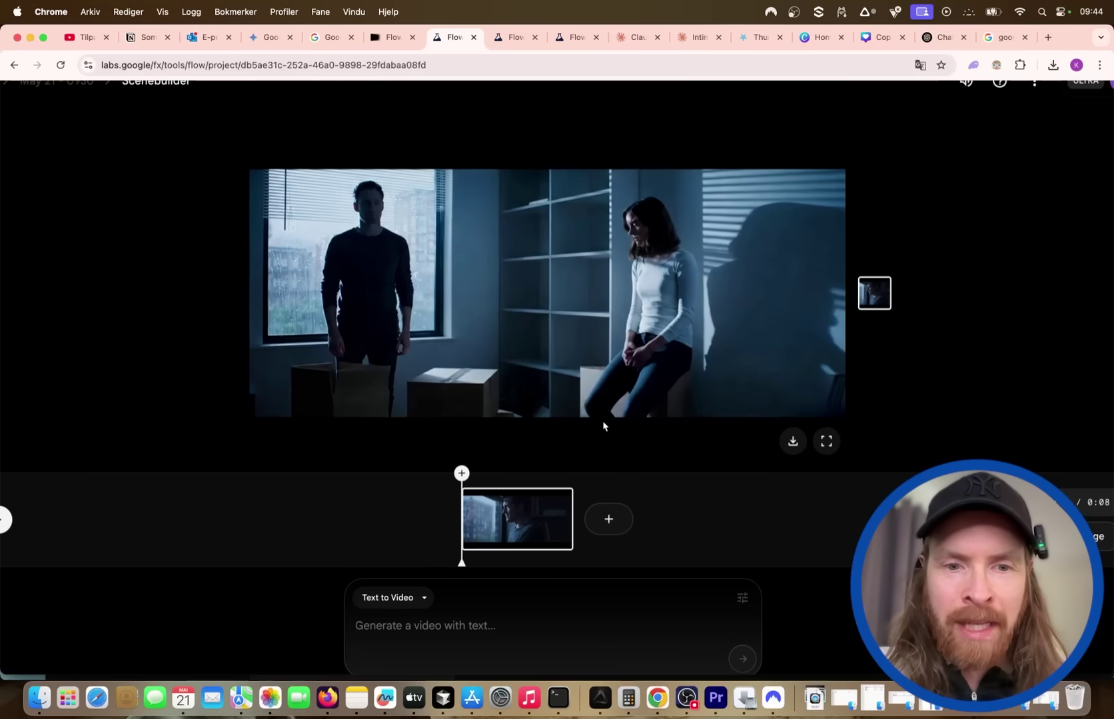
pyautogui.scroll(2, 602, 427)
pyautogui.scroll(-3, 603, 426)
pyautogui.scroll(1, 603, 427)
pyautogui.scroll(-1, 603, 426)
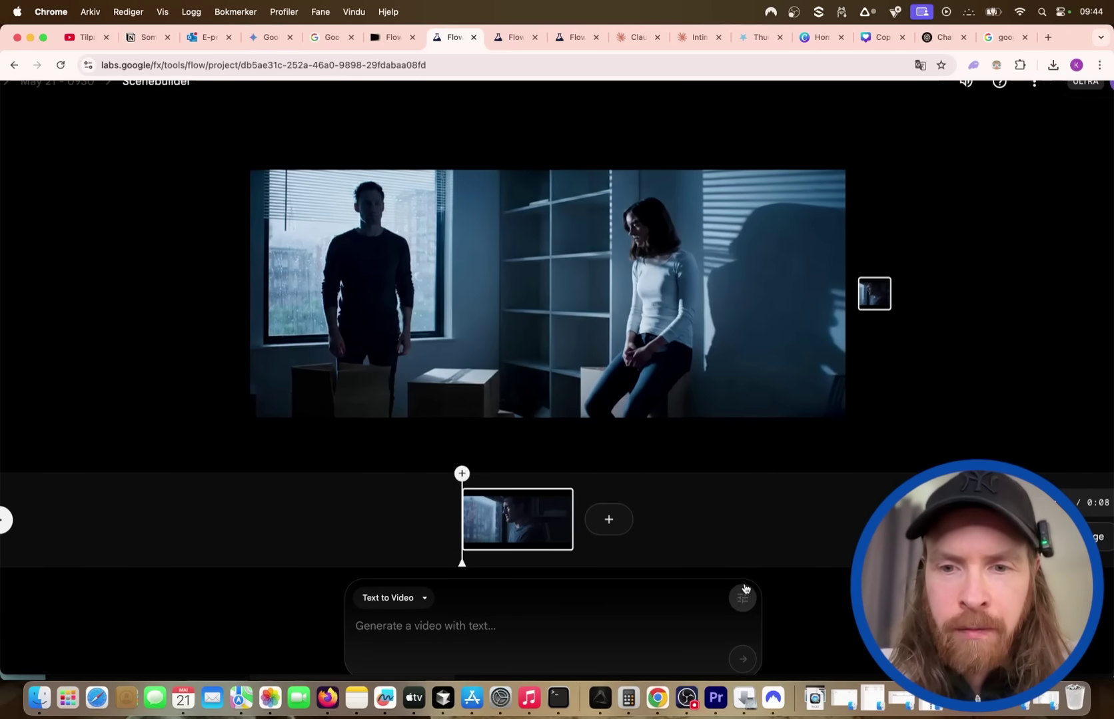
# Step: Add a Jump to shot after the clip and check the FAQ capability table
pyautogui.click(618, 532)
pyautogui.click(597, 456)
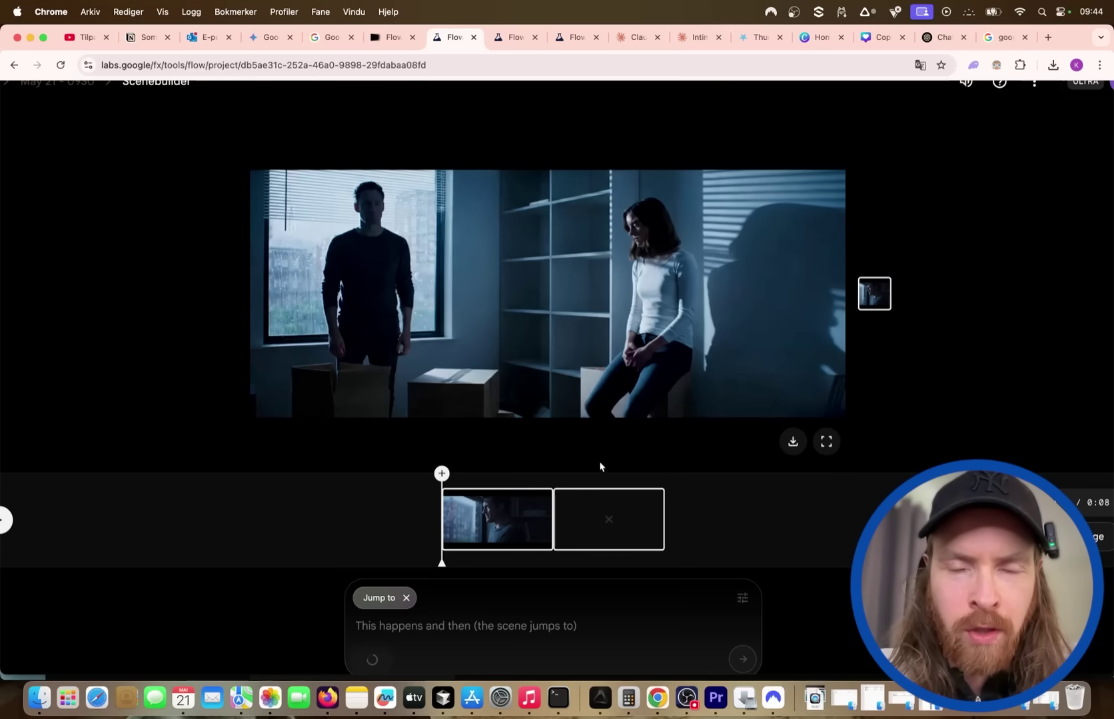
pyautogui.click(568, 38)
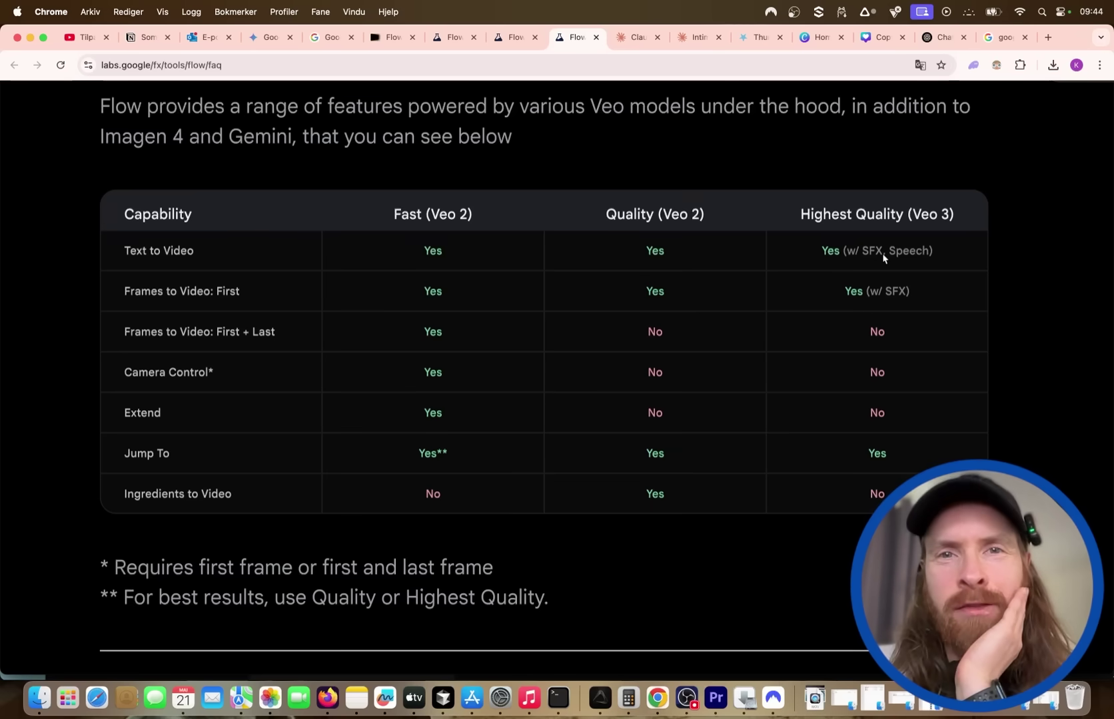
# Step: Go back from the FAQ to the Scenebuilder tab with the breakup clip and its empty Jump to shot
pyautogui.click(515, 39)
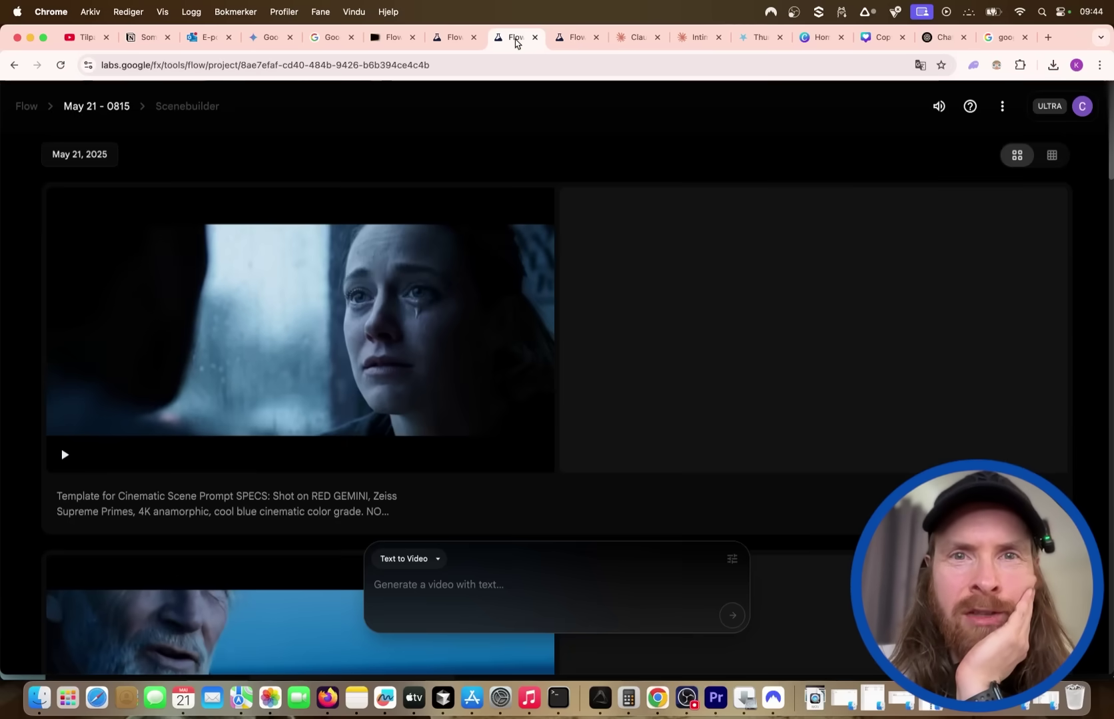
pyautogui.click(460, 43)
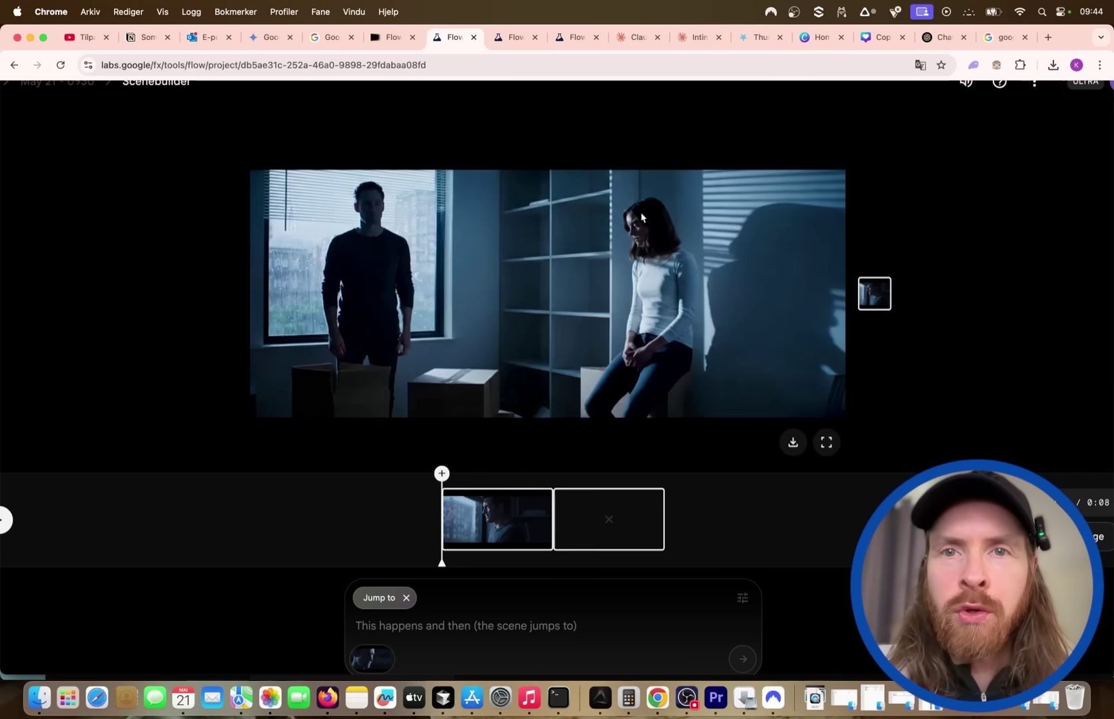
# Step: Remove the empty Jump to shot from the scene and look over the generation mode list
pyautogui.click(609, 519)
pyautogui.click(388, 597)
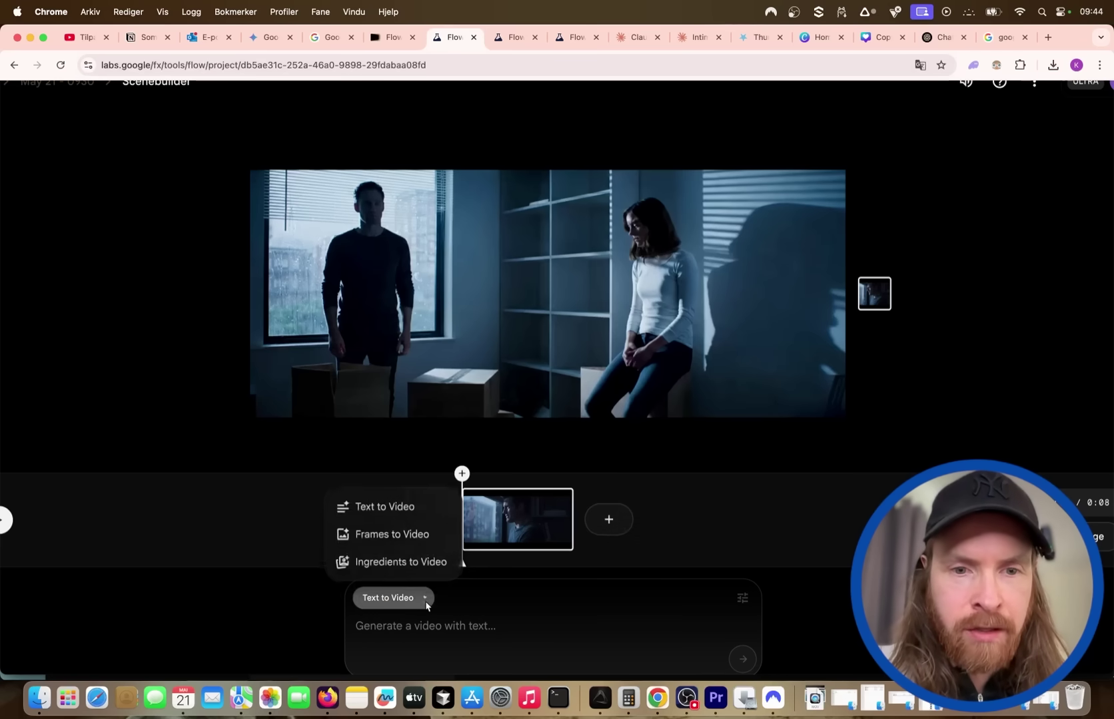
pyautogui.click(743, 598)
# Step: Confirm the generation quality is Highest Quality, then return to the Claude chat
pyautogui.click(742, 597)
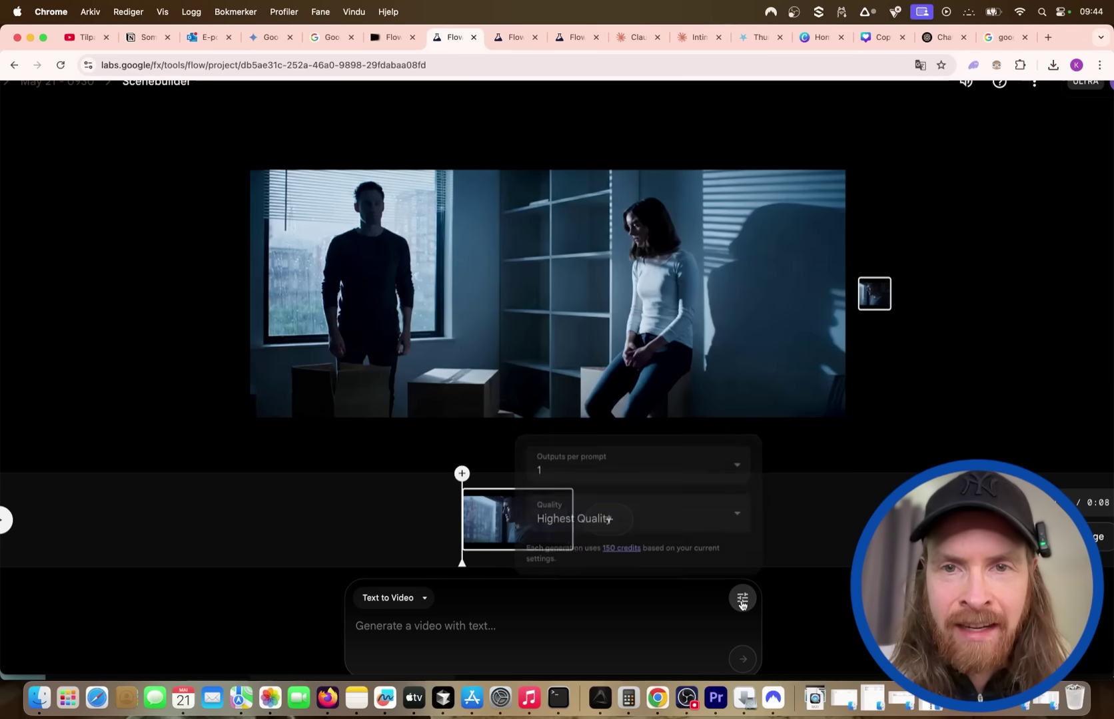
pyautogui.click(807, 545)
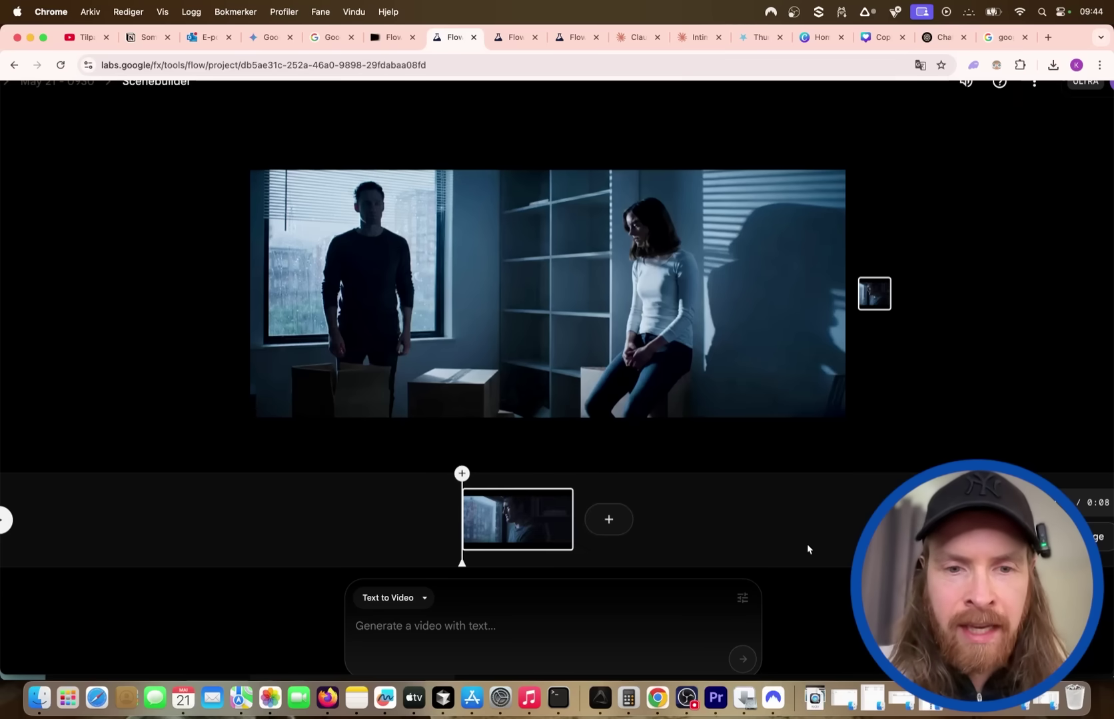
pyautogui.scroll(-1, 807, 545)
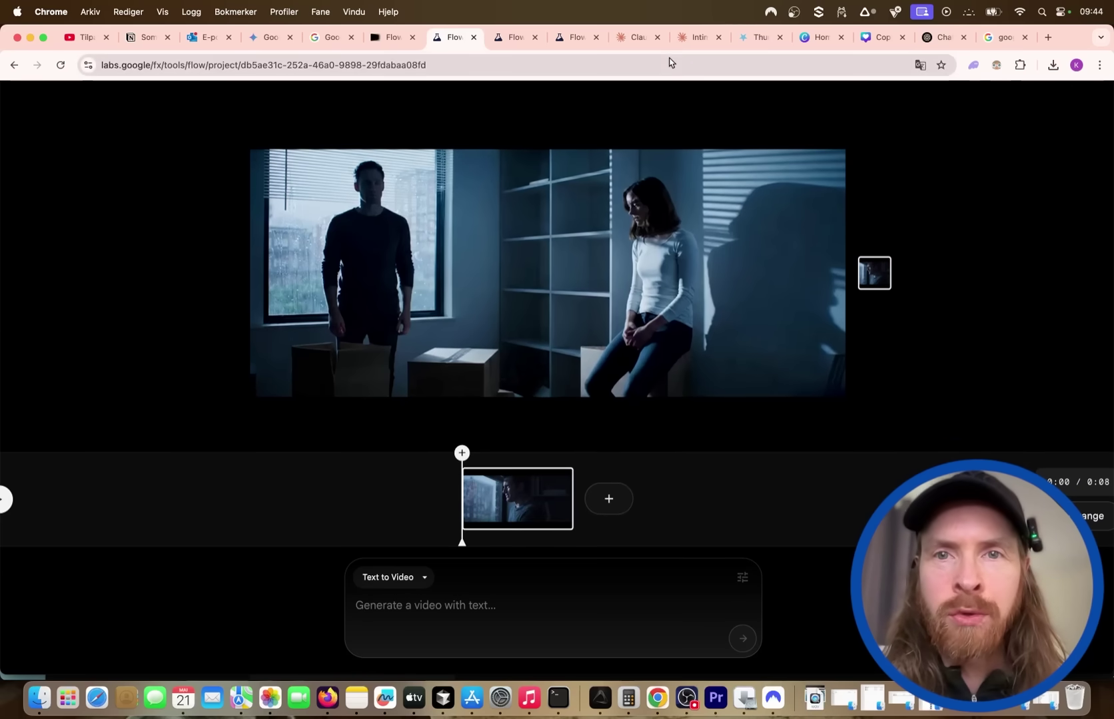
pyautogui.click(640, 39)
# Step: Copy the follow-up Marcus-and-Elena scene script from the breakup screenplay chat
pyautogui.click(694, 40)
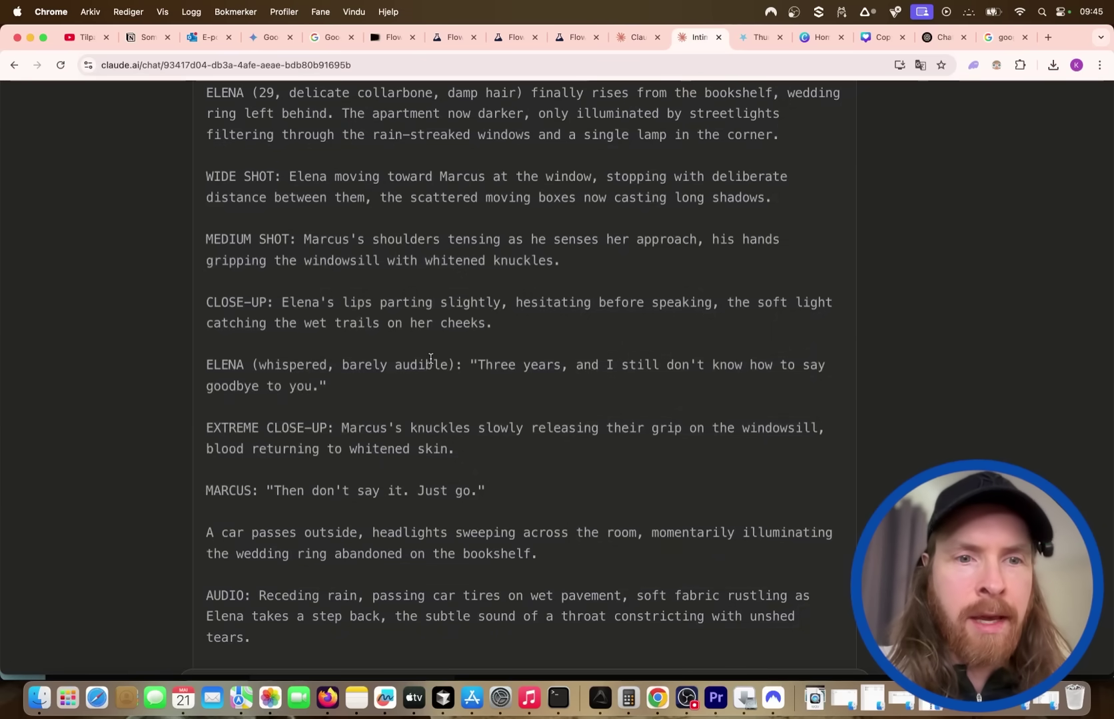
pyautogui.scroll(-3, 408, 384)
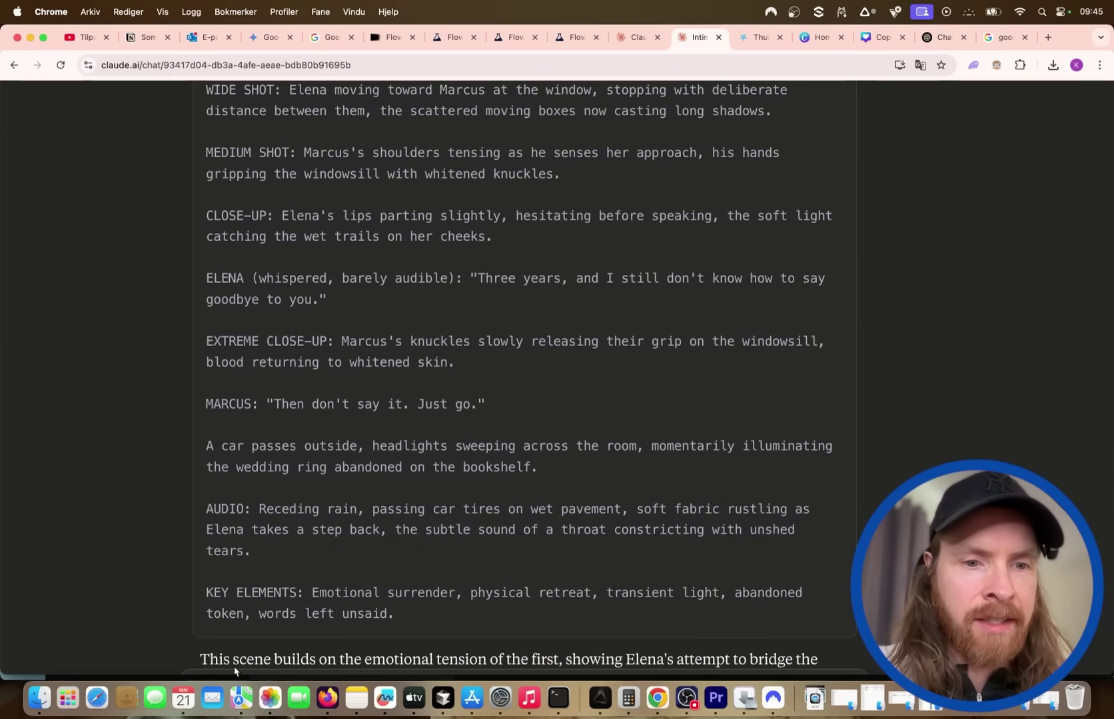
pyautogui.scroll(8, 466, 398)
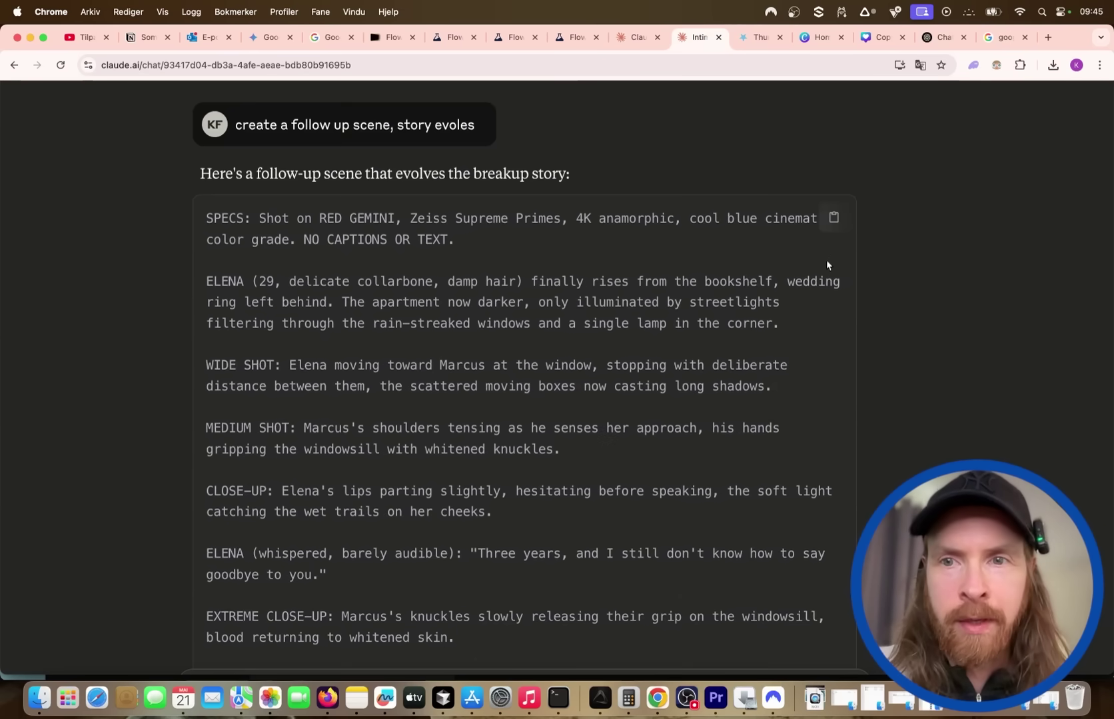
pyautogui.click(834, 218)
# Step: Paste the follow-up script into Flow's video prompt and submit it for generation
pyautogui.click(454, 36)
pyautogui.click(433, 608)
pyautogui.press('super+v')
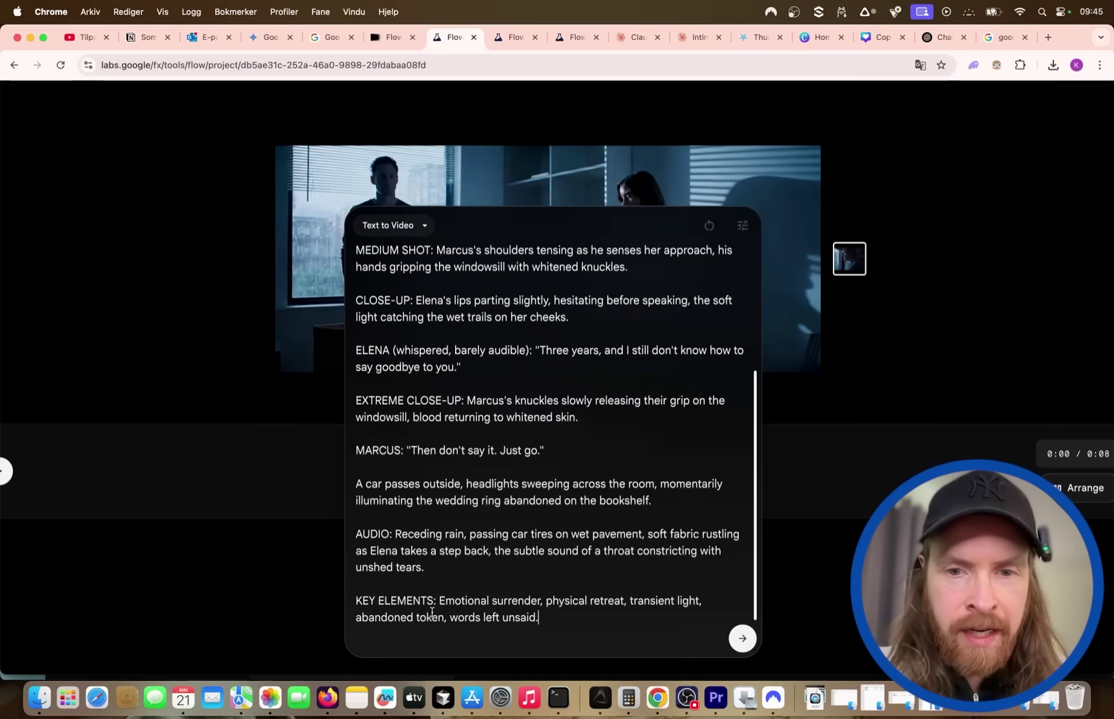
pyautogui.click(740, 640)
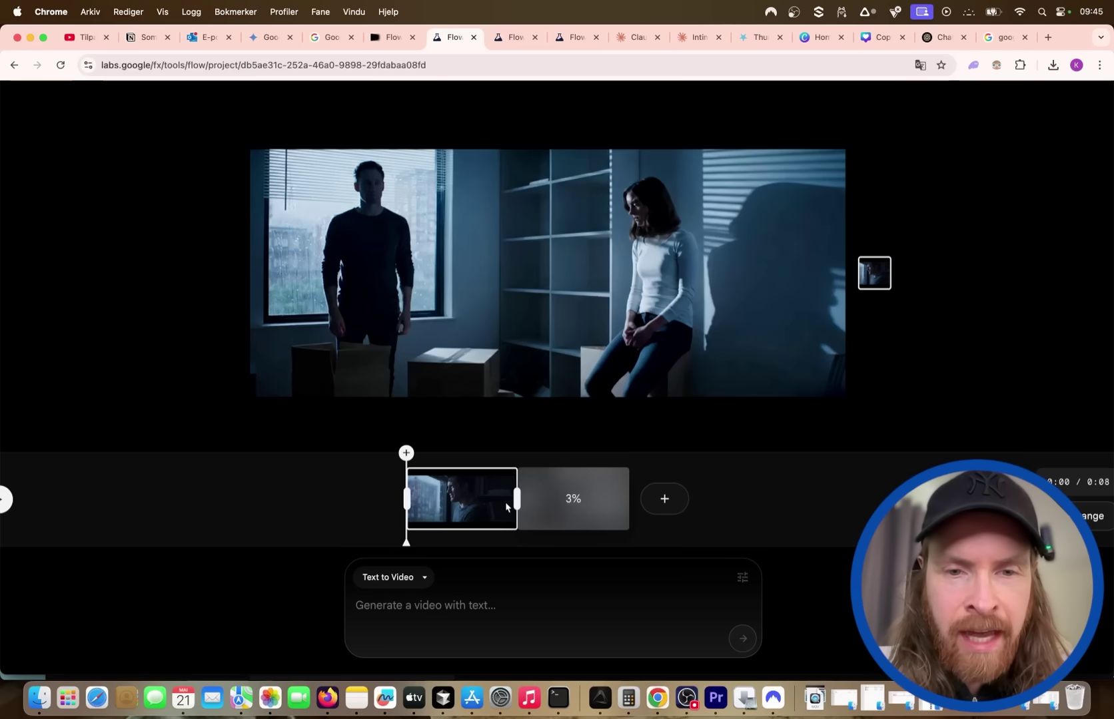
# Step: Add a Jump to shot after the clip and generate it from the pasted rainy farewell prompt
pyautogui.click(665, 498)
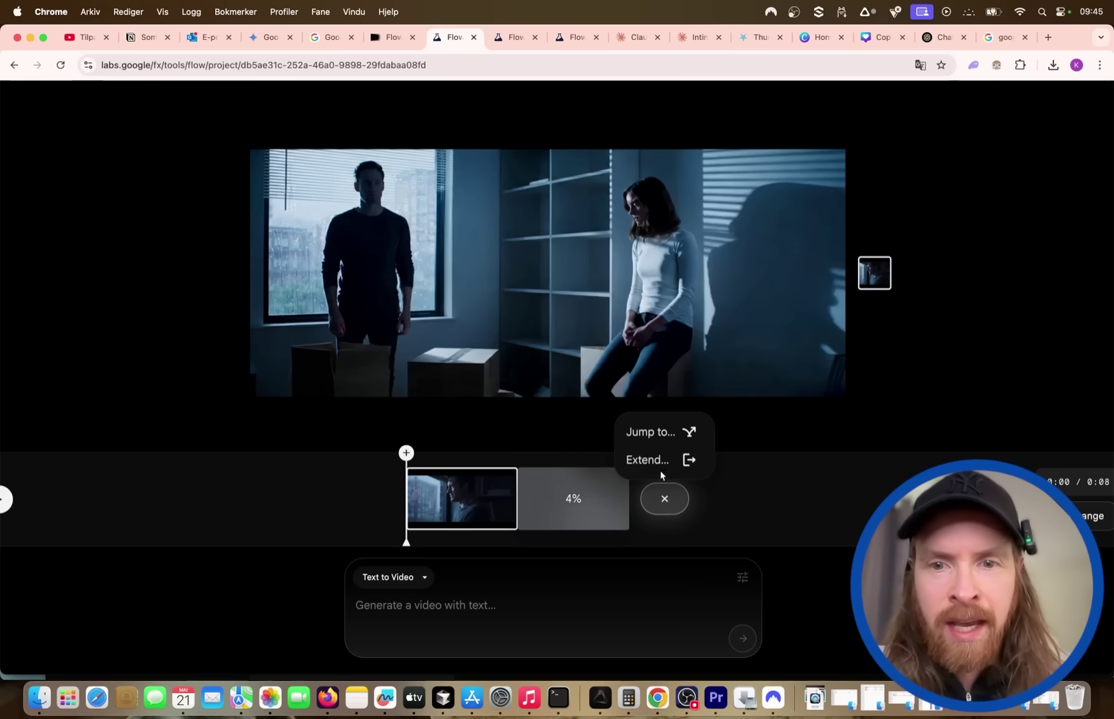
pyautogui.click(660, 435)
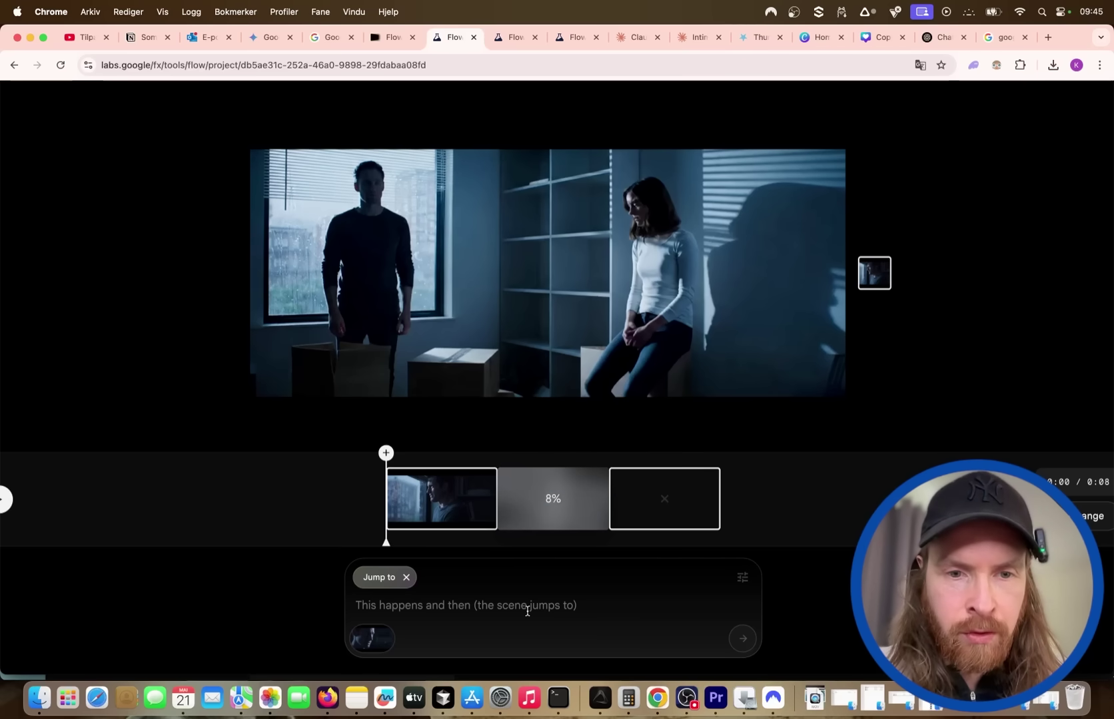
pyautogui.press('super+v')
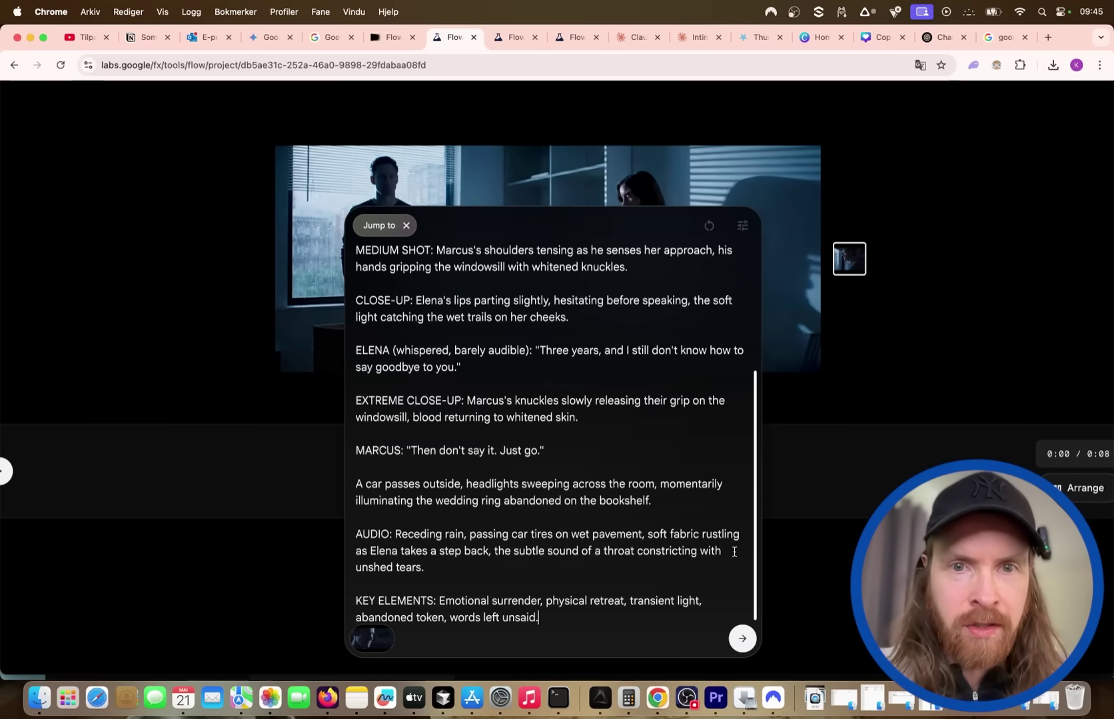
pyautogui.click(743, 641)
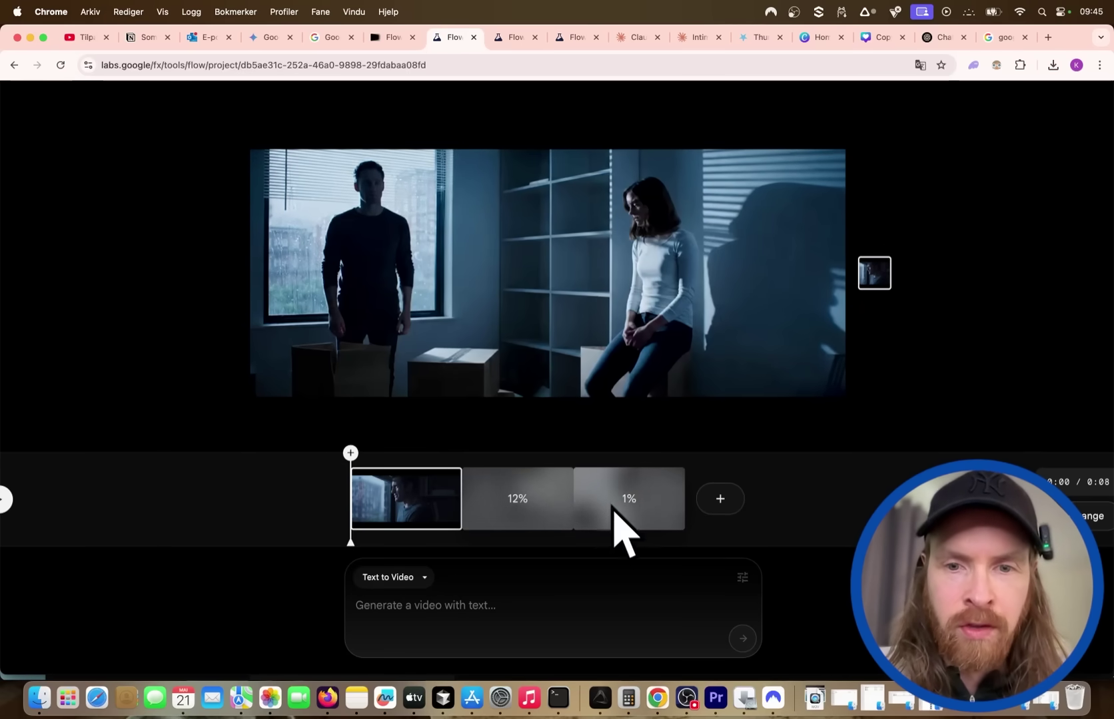
# Step: Play the new Marcus-and-Elena window clip, pause it at 0:02, then scroll on down
pyautogui.scroll(2, 224, 433)
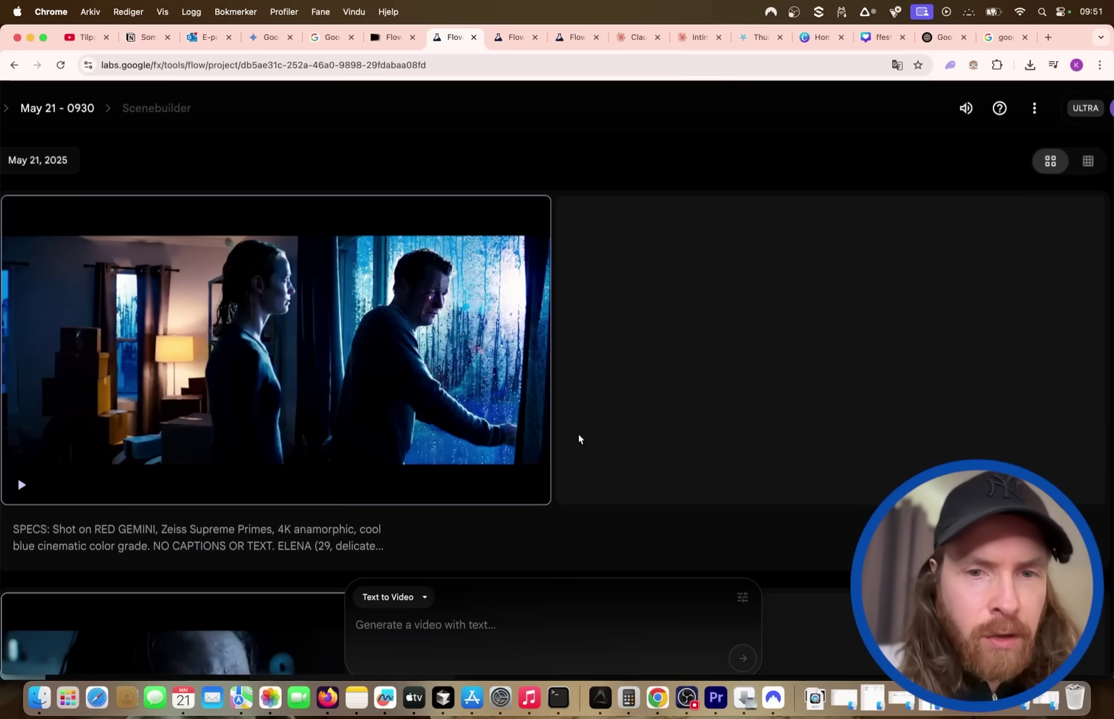
pyautogui.click(19, 486)
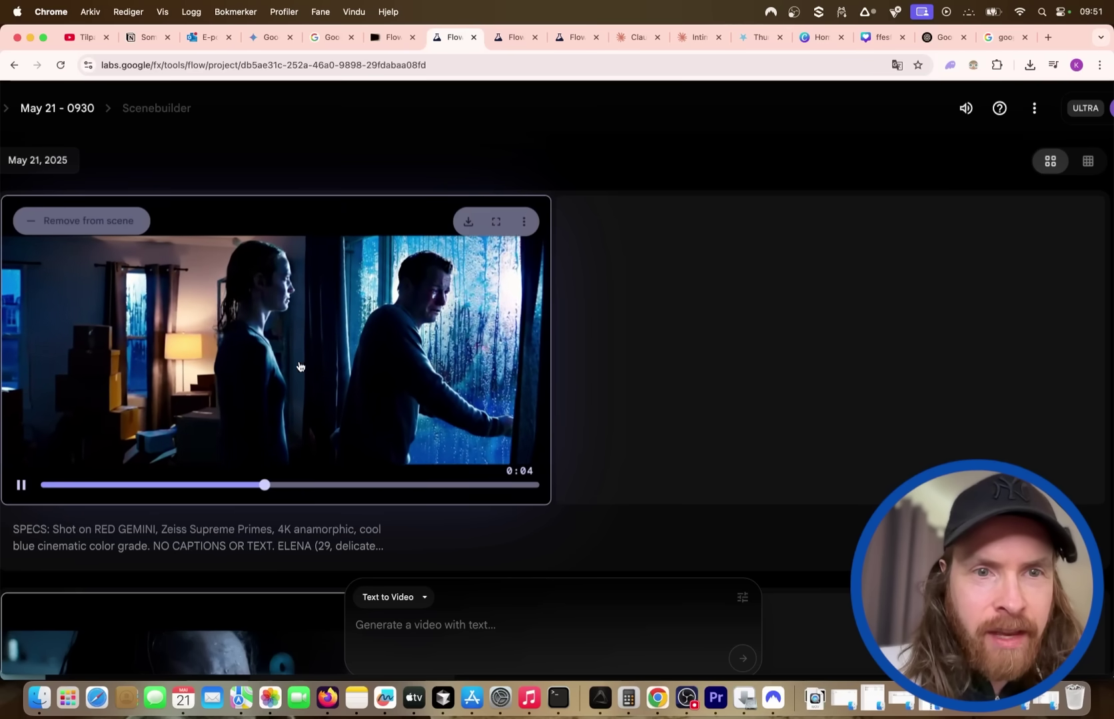
pyautogui.click(21, 485)
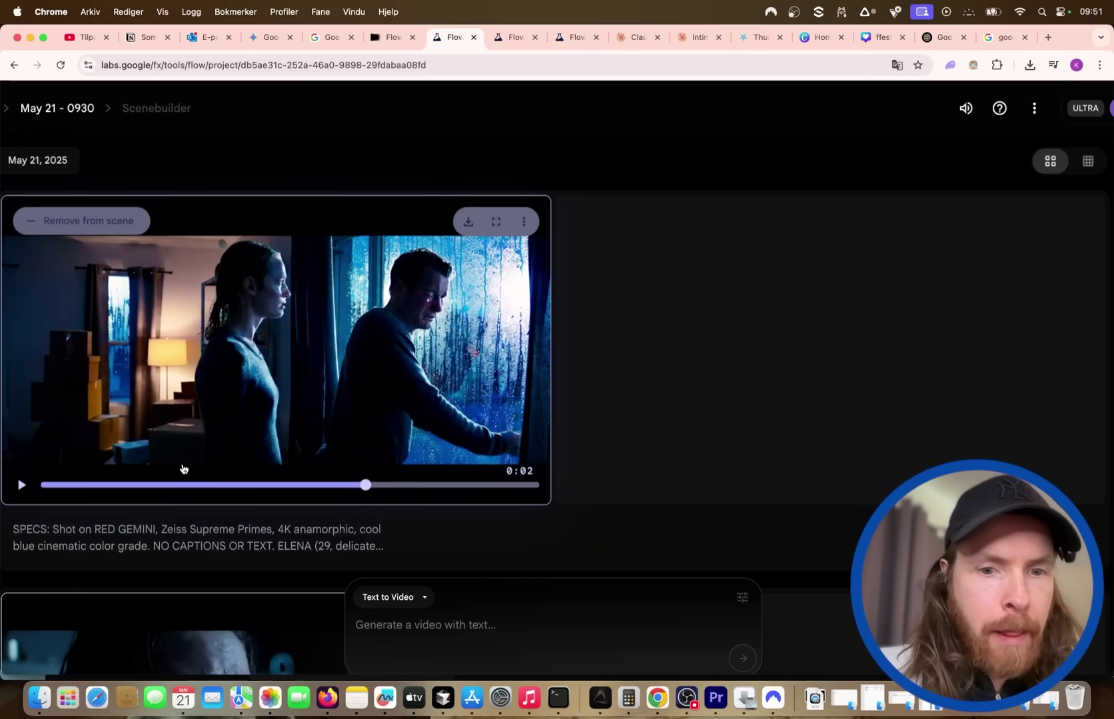
pyautogui.scroll(-5, 181, 468)
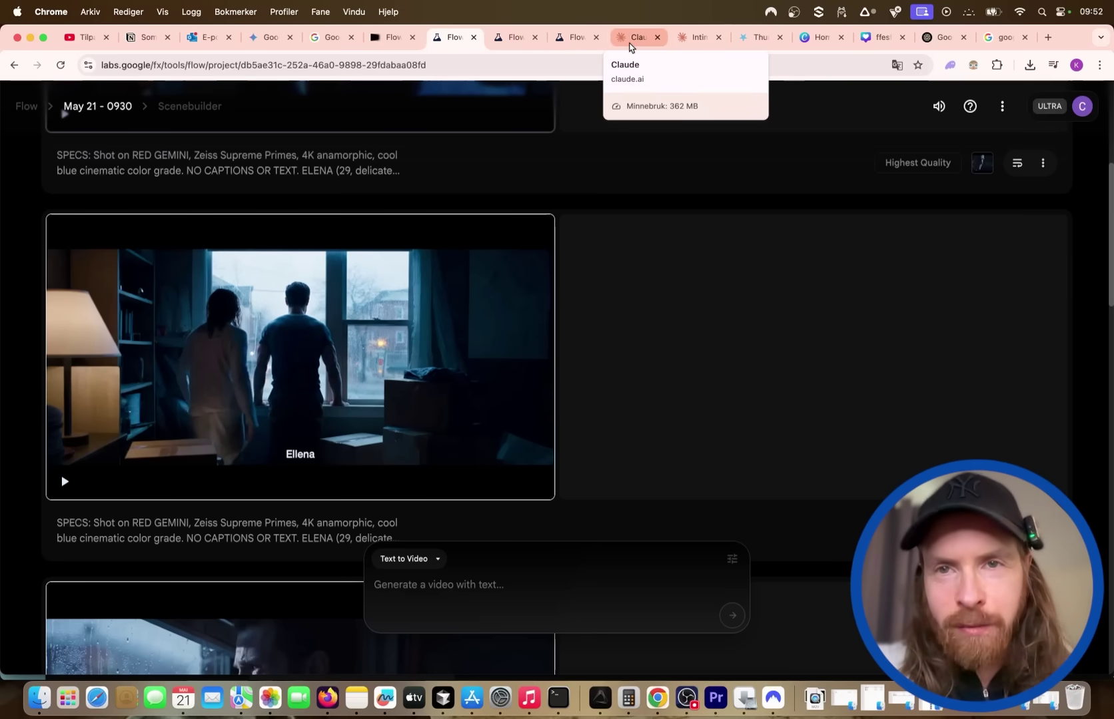
# Step: Go to the Claude scene-prompt chat and scroll down to the latest scene request
pyautogui.click(696, 37)
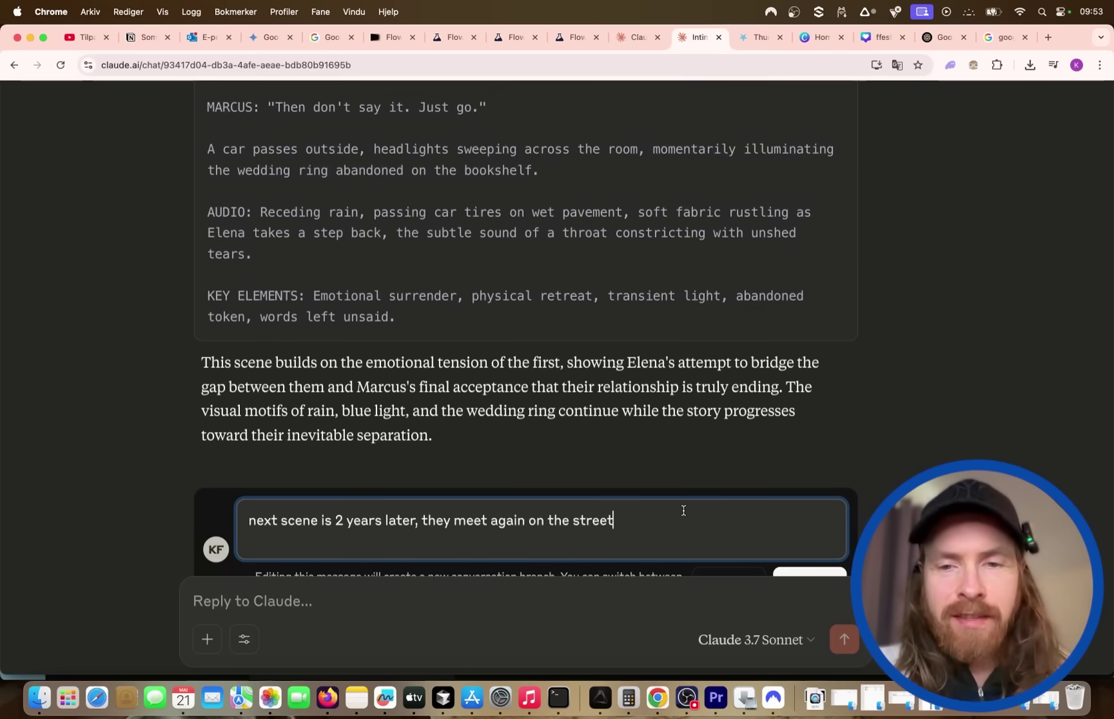
pyautogui.scroll(-1, 720, 453)
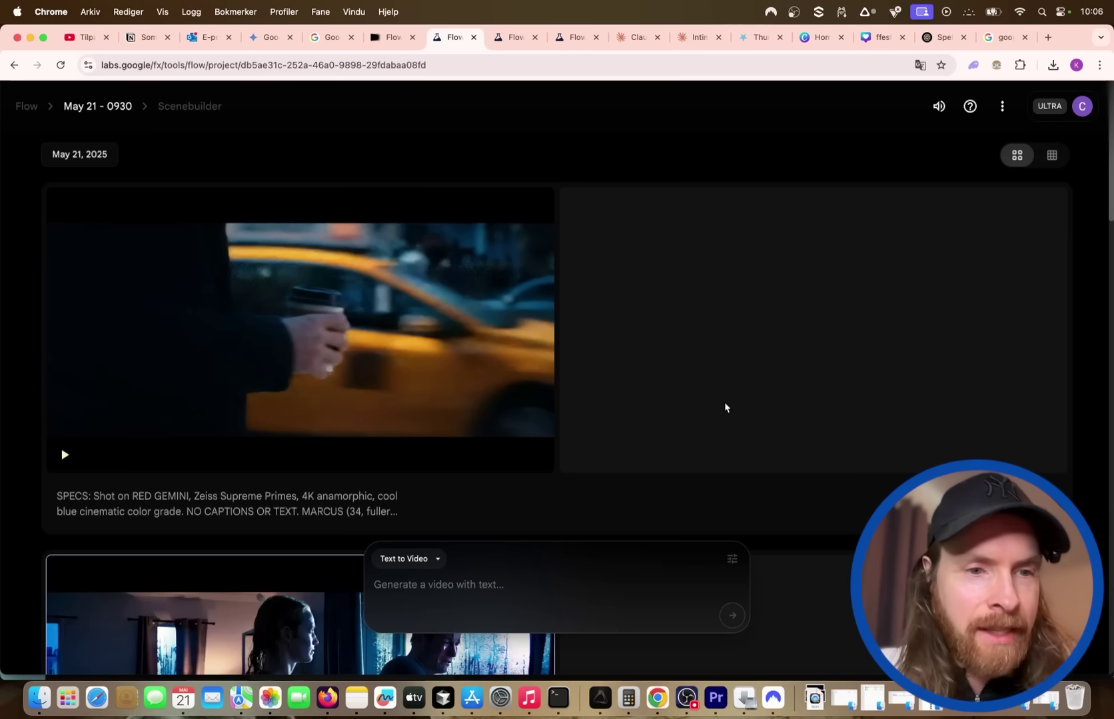
# Step: Play the coffee-cup and yellow taxi street clip full screen, scroll the clips, then return to Claude
pyautogui.click(712, 380)
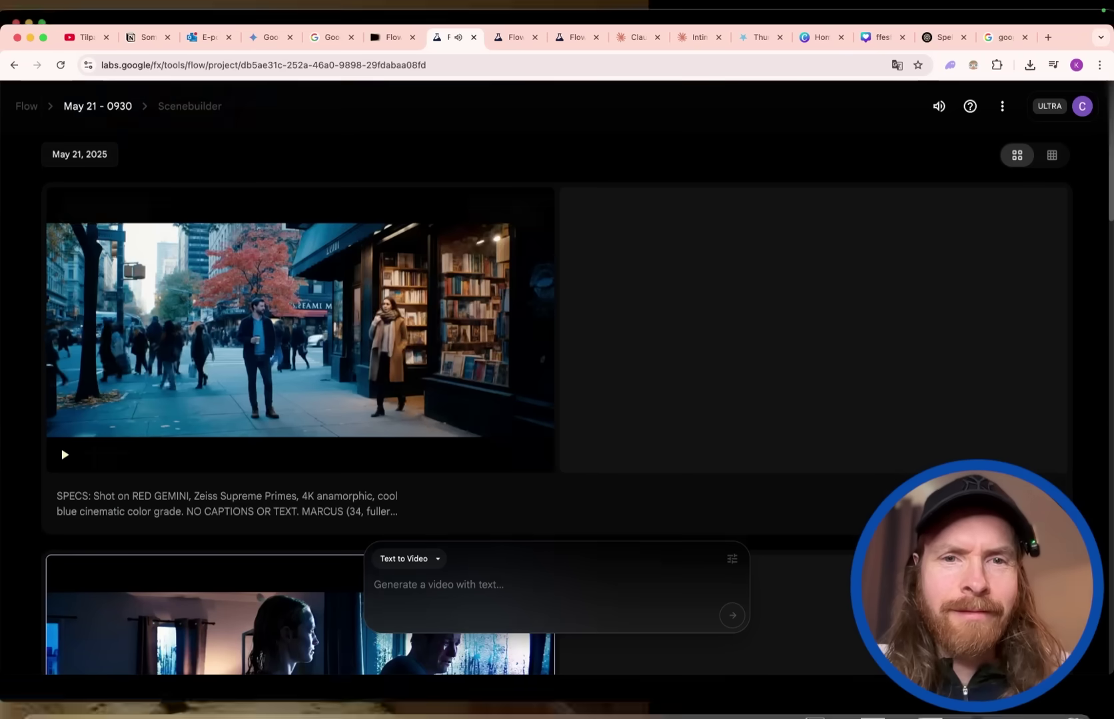
pyautogui.scroll(-5, 709, 365)
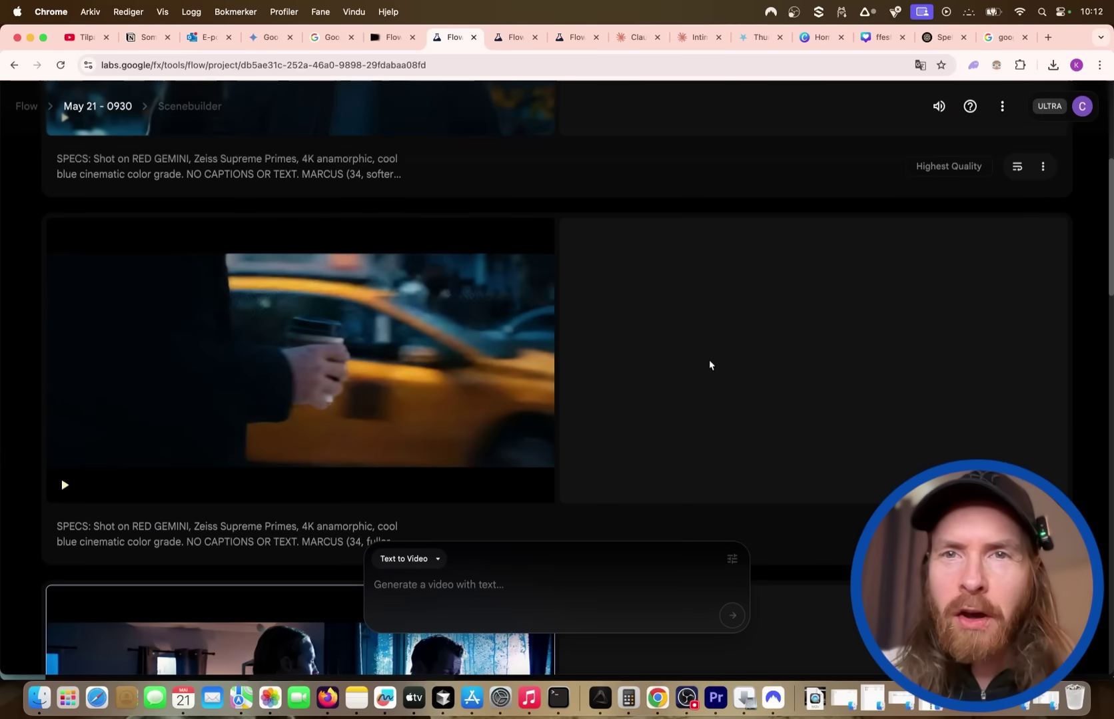
pyautogui.click(705, 41)
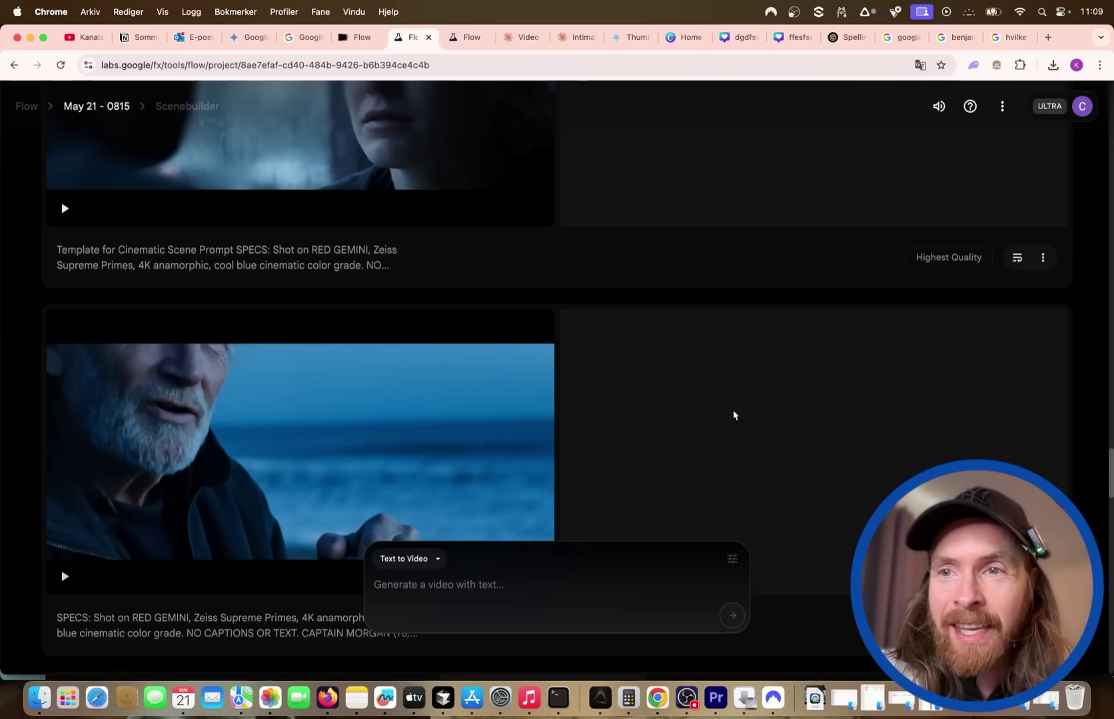
# Step: Scroll the May 21 - 0815 feed past the podcast-host clip to the anime rivals clip
pyautogui.scroll(10, 721, 402)
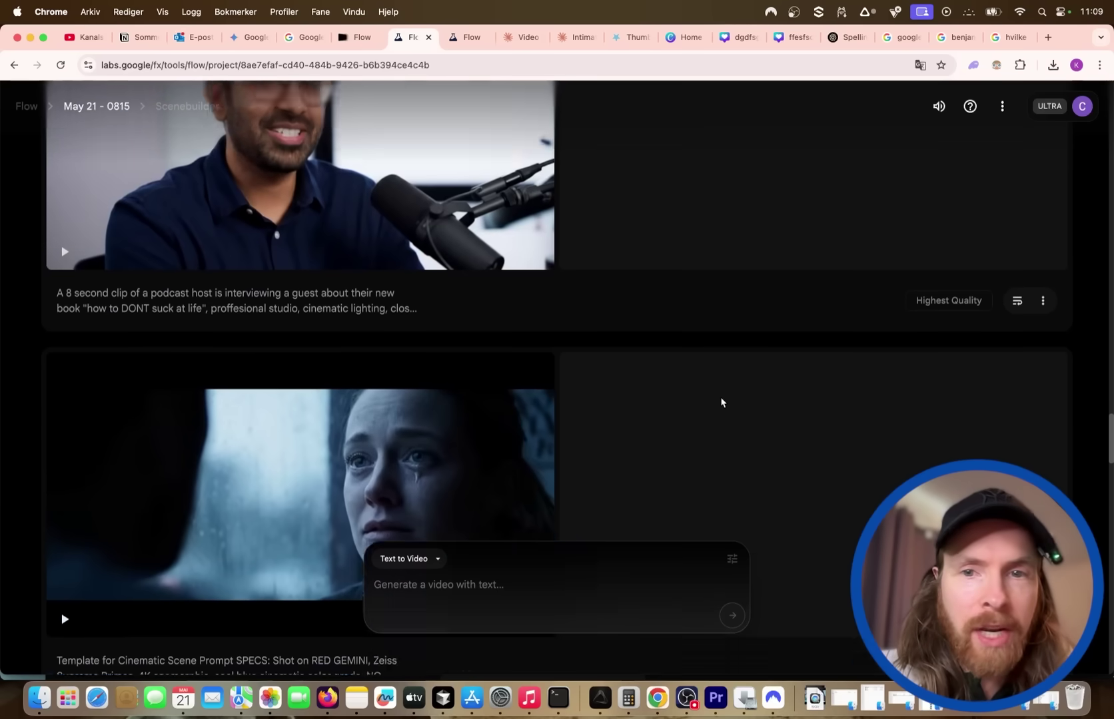
pyautogui.scroll(2, 721, 403)
pyautogui.scroll(20, 722, 403)
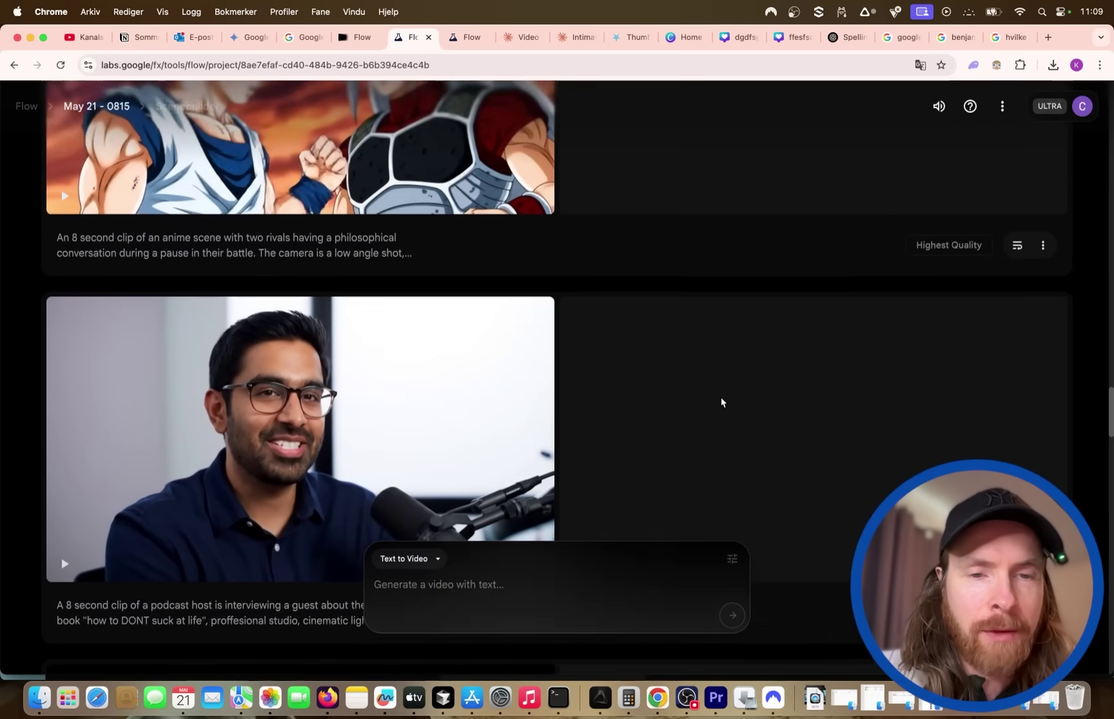
pyautogui.scroll(-1, 721, 403)
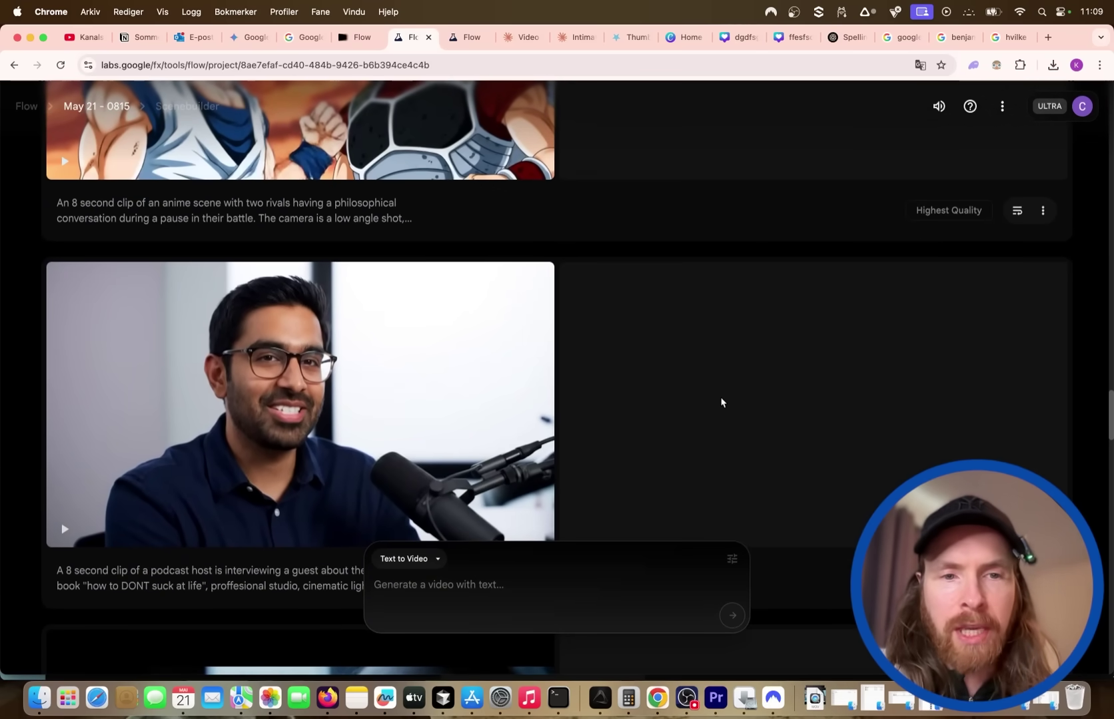
pyautogui.scroll(-2, 723, 383)
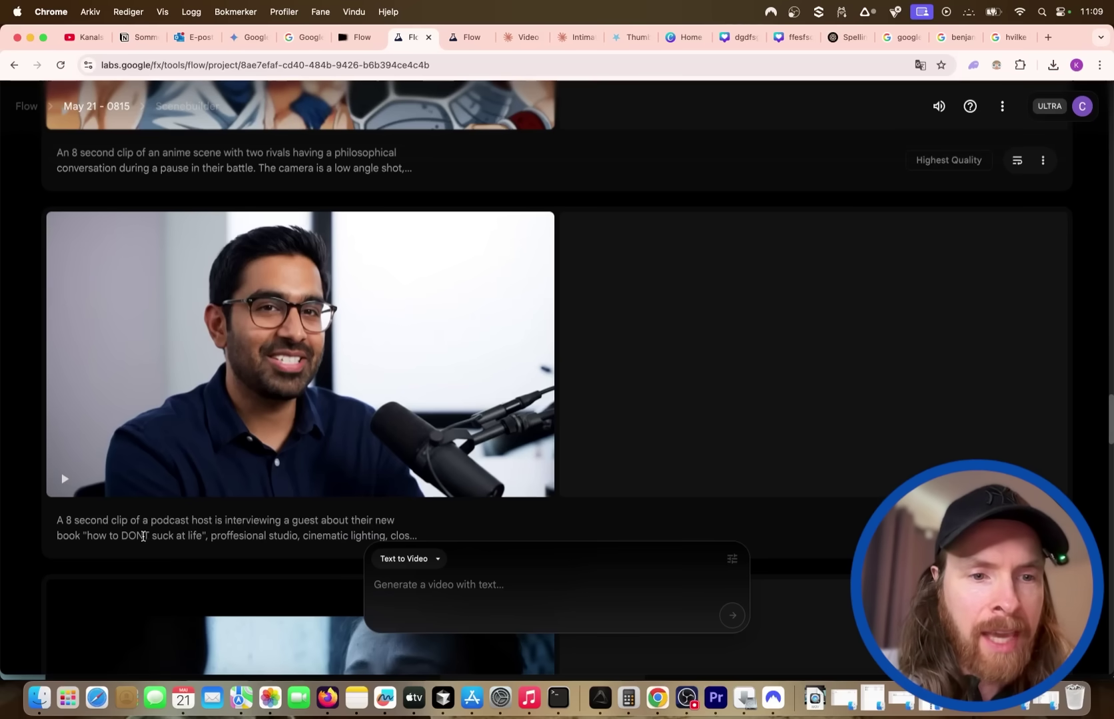
pyautogui.scroll(-1, 156, 536)
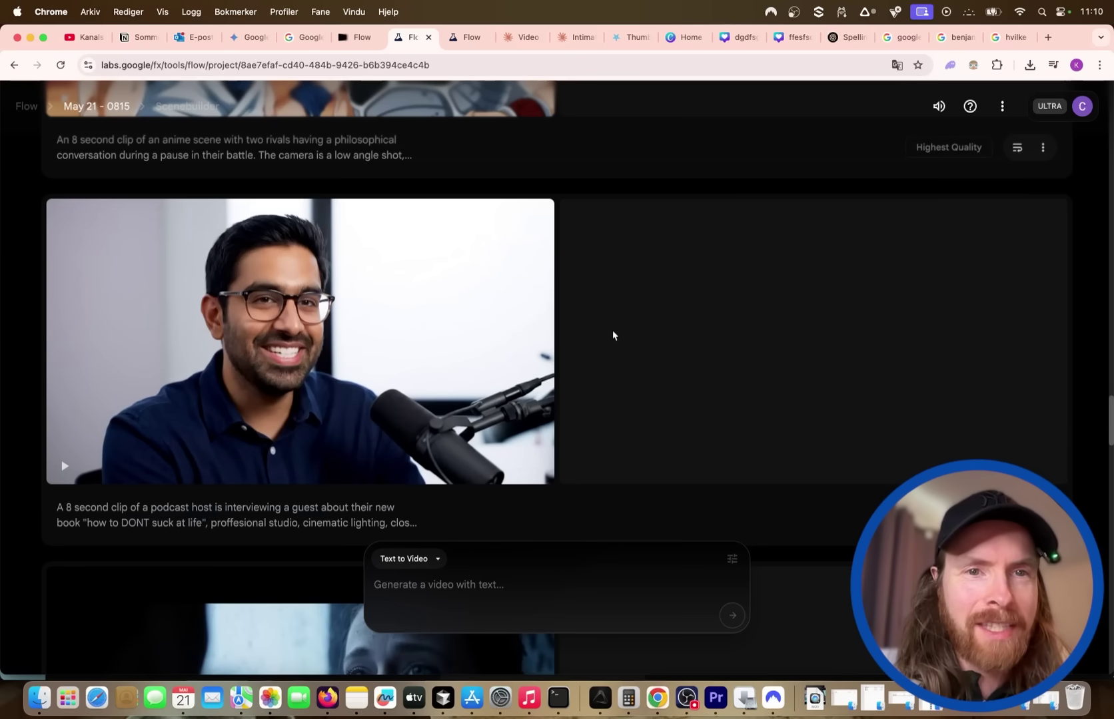
pyautogui.scroll(5, 613, 333)
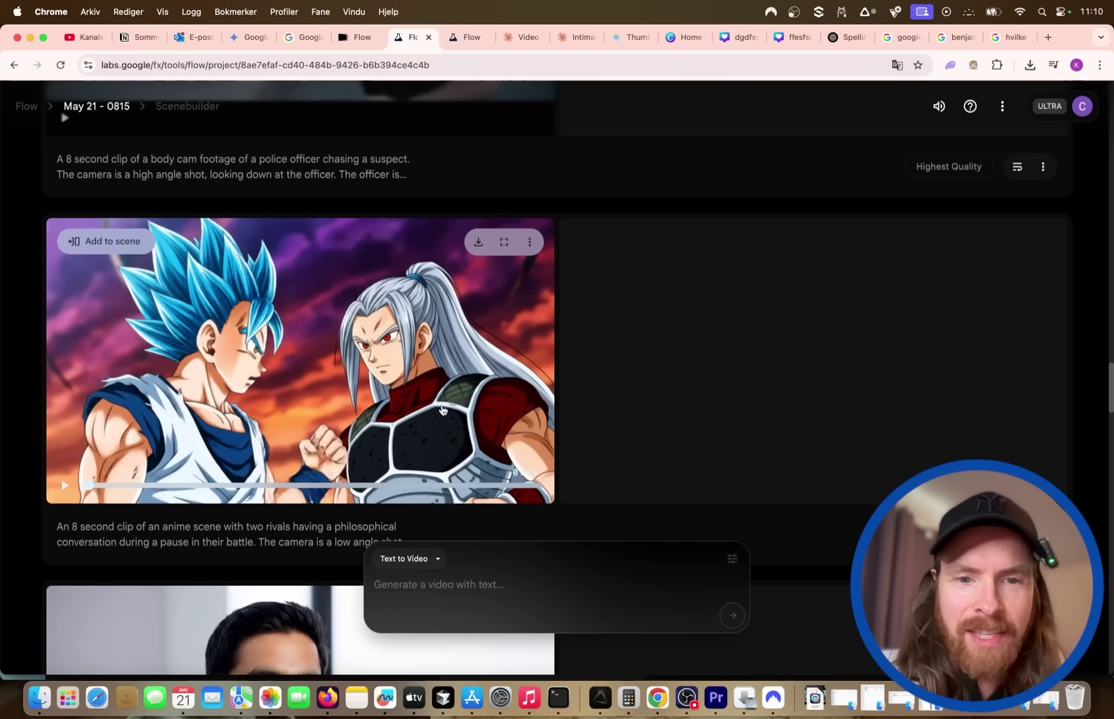
# Step: Play the anime rivals clip full screen, exit with Esc, and scroll up to the body-cam chase clip
pyautogui.doubleClick(466, 361)
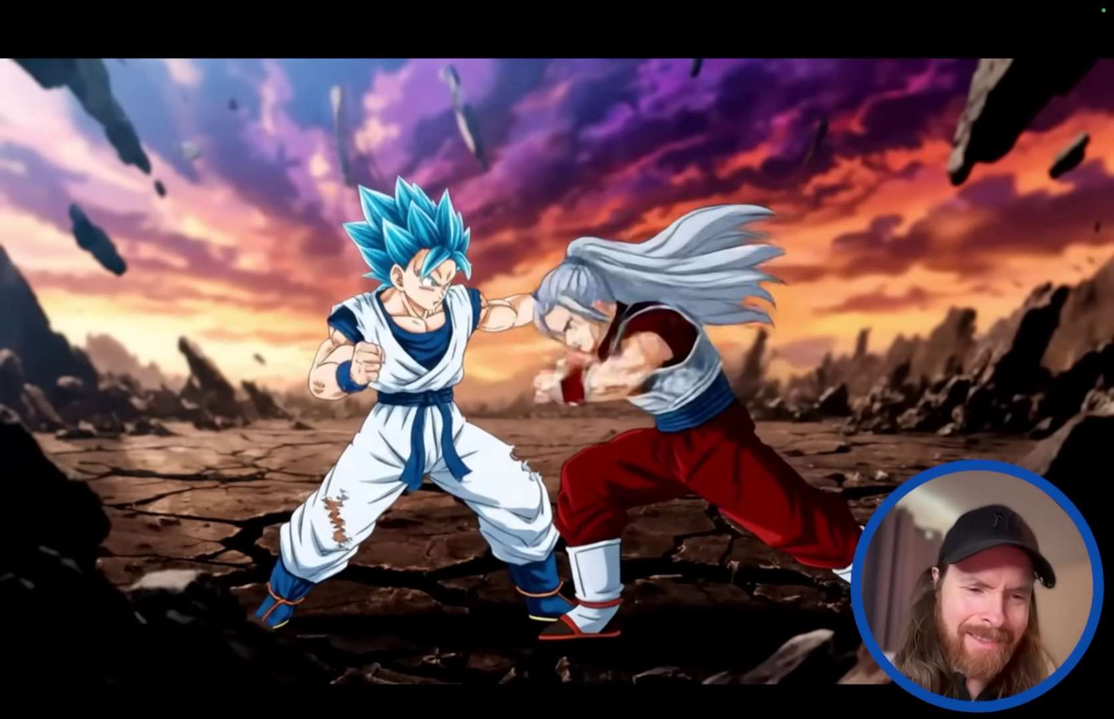
pyautogui.press('Escape')
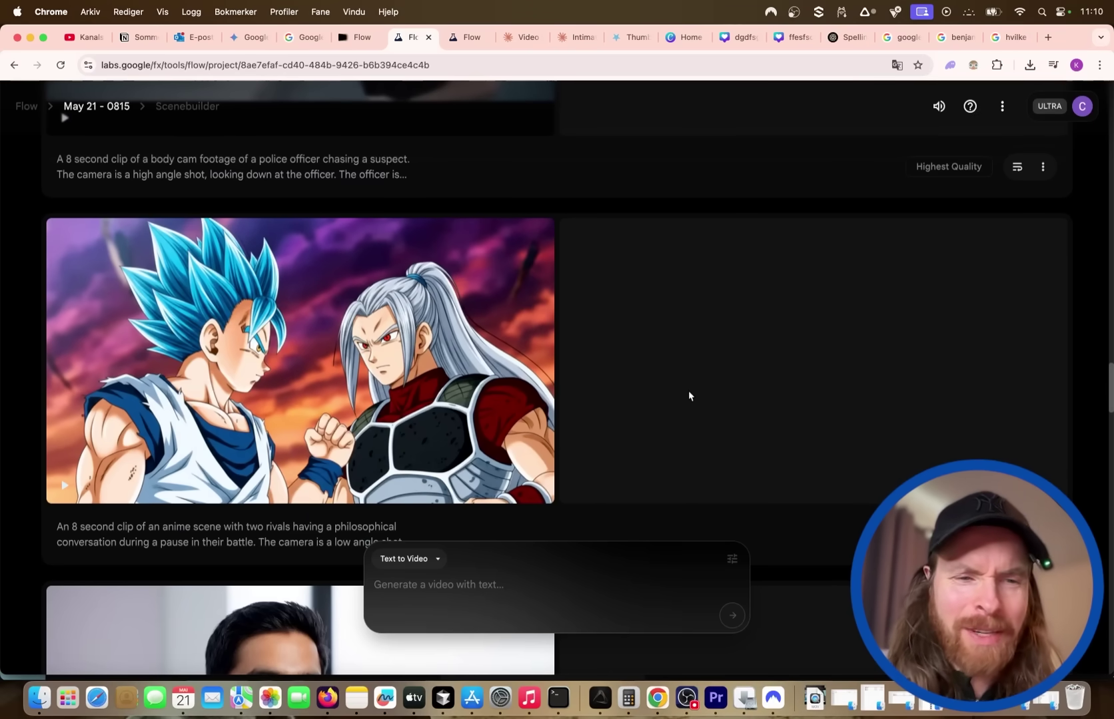
pyautogui.scroll(5, 689, 394)
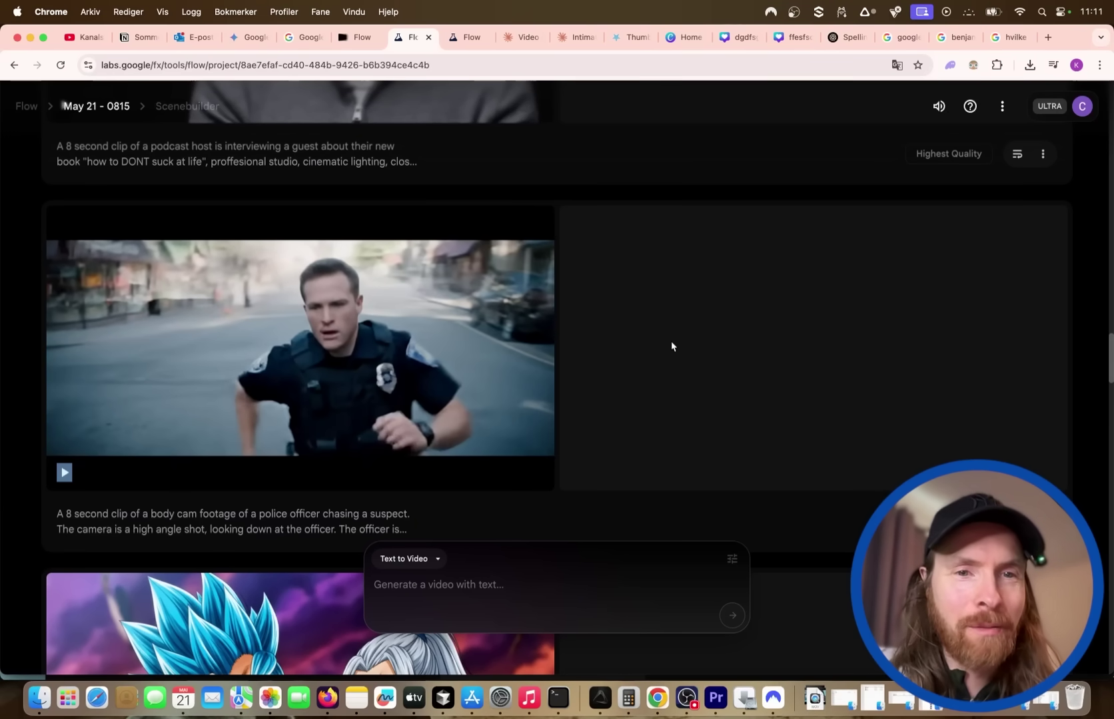
pyautogui.scroll(5, 683, 355)
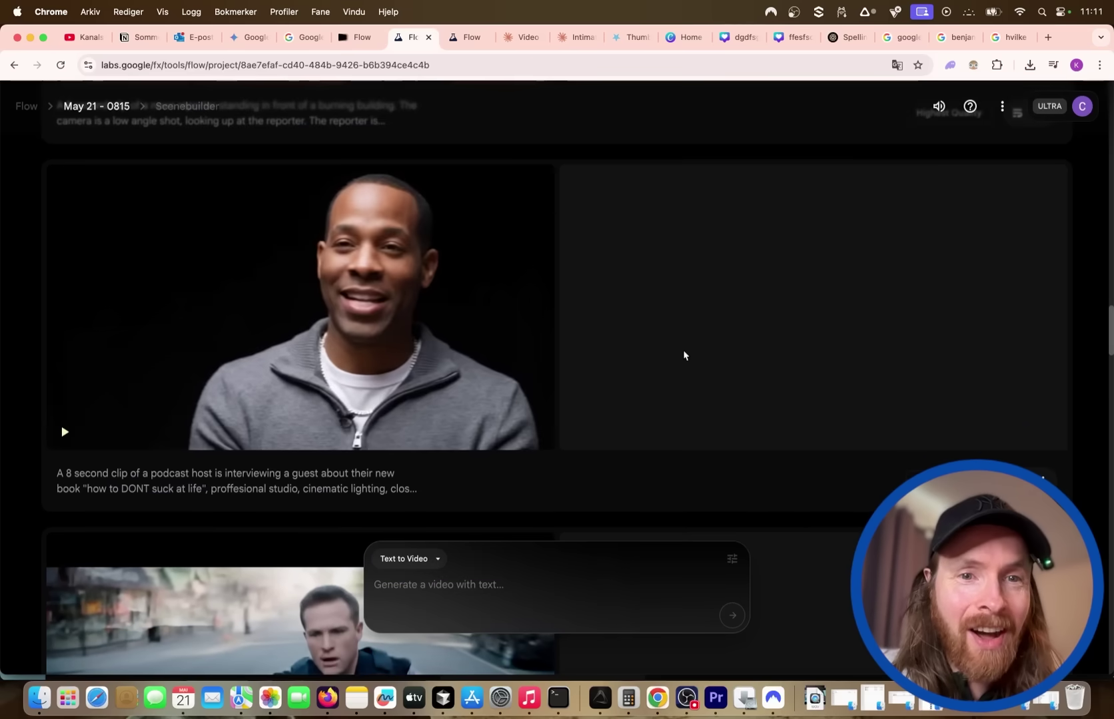
# Step: Play the podcast interview clip full screen, then the burning-building reporter clip with the F shortcut
pyautogui.scroll(1, 683, 355)
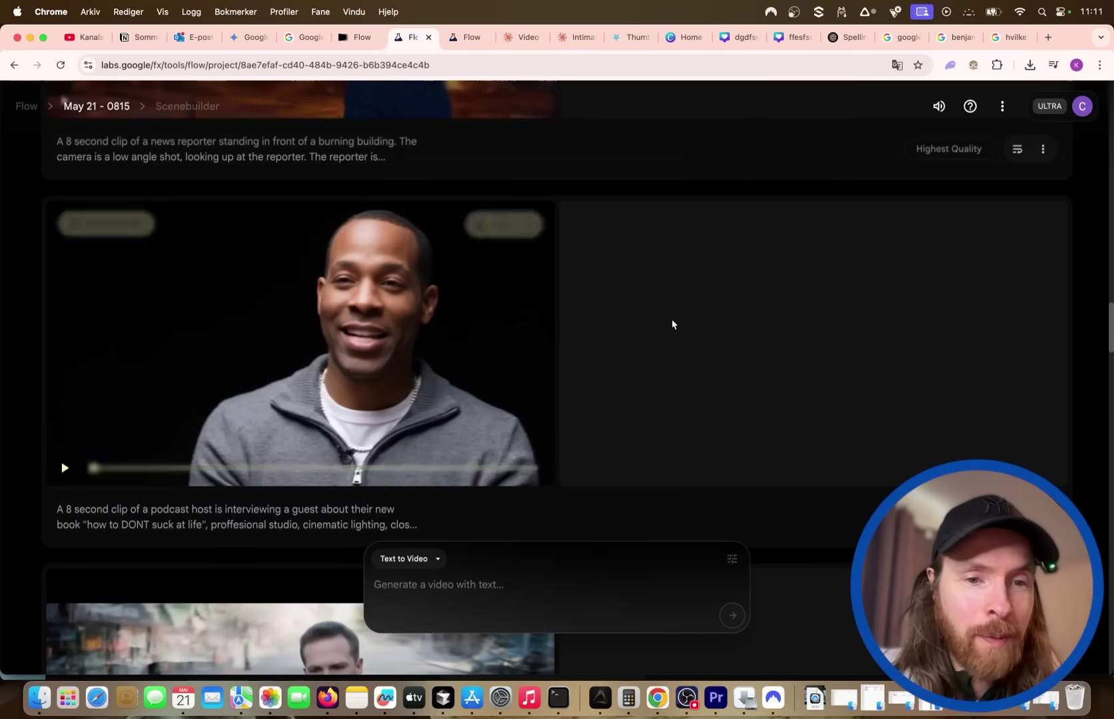
pyautogui.click(617, 339)
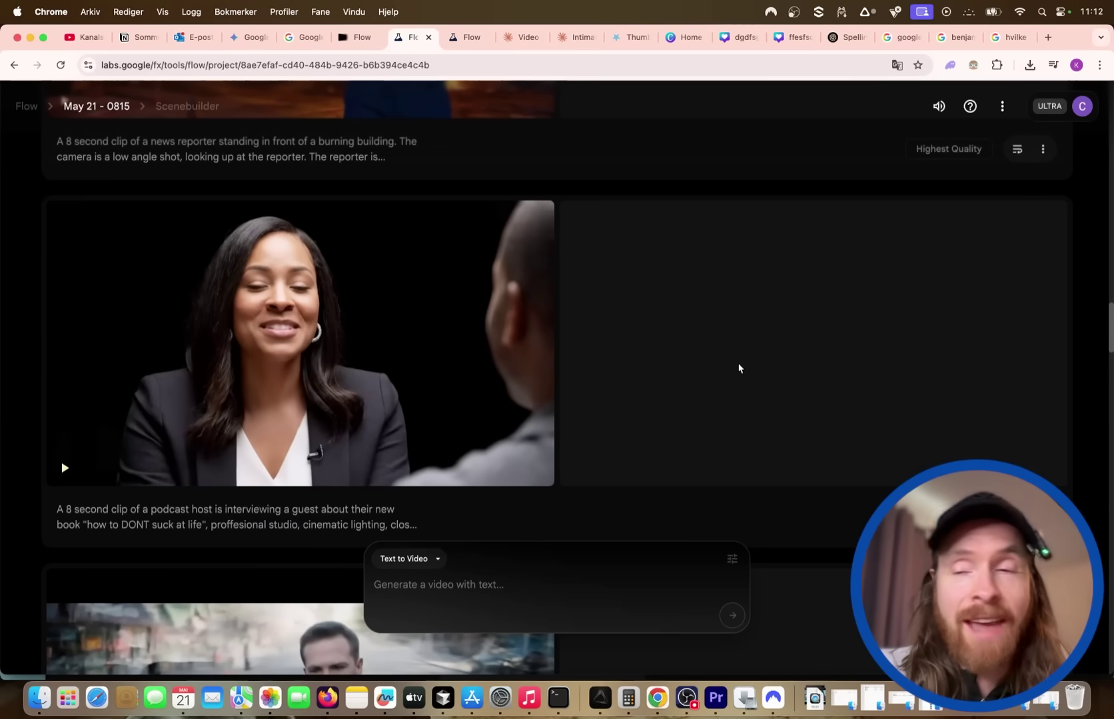
pyautogui.scroll(5, 738, 368)
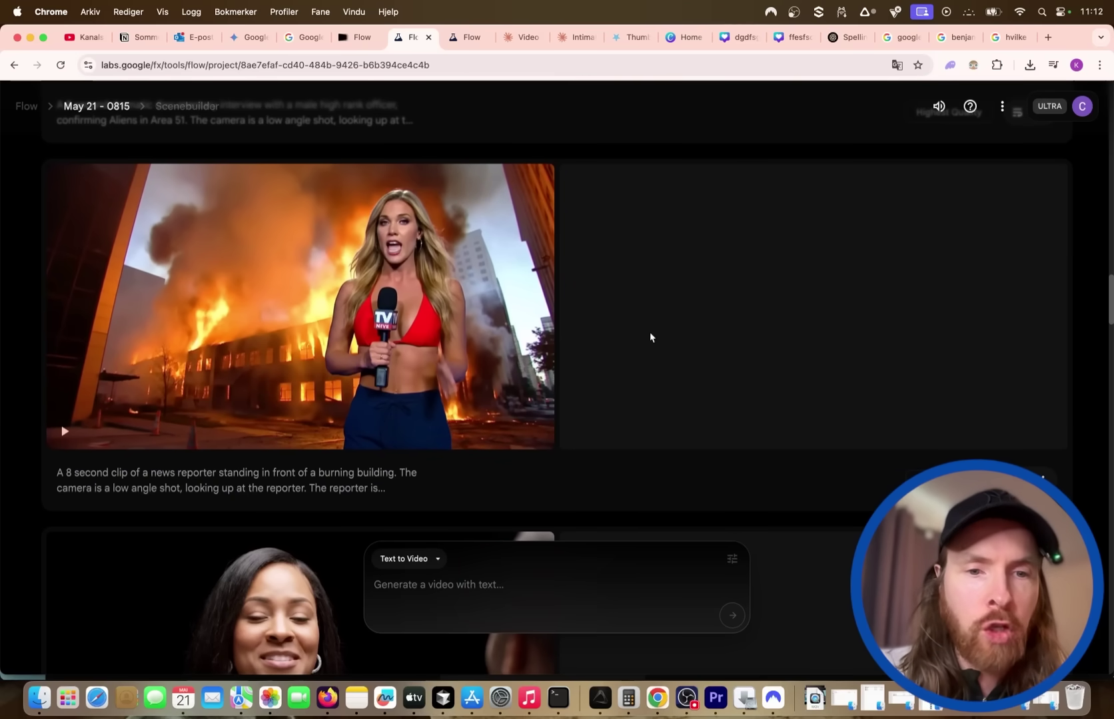
pyautogui.press('f')
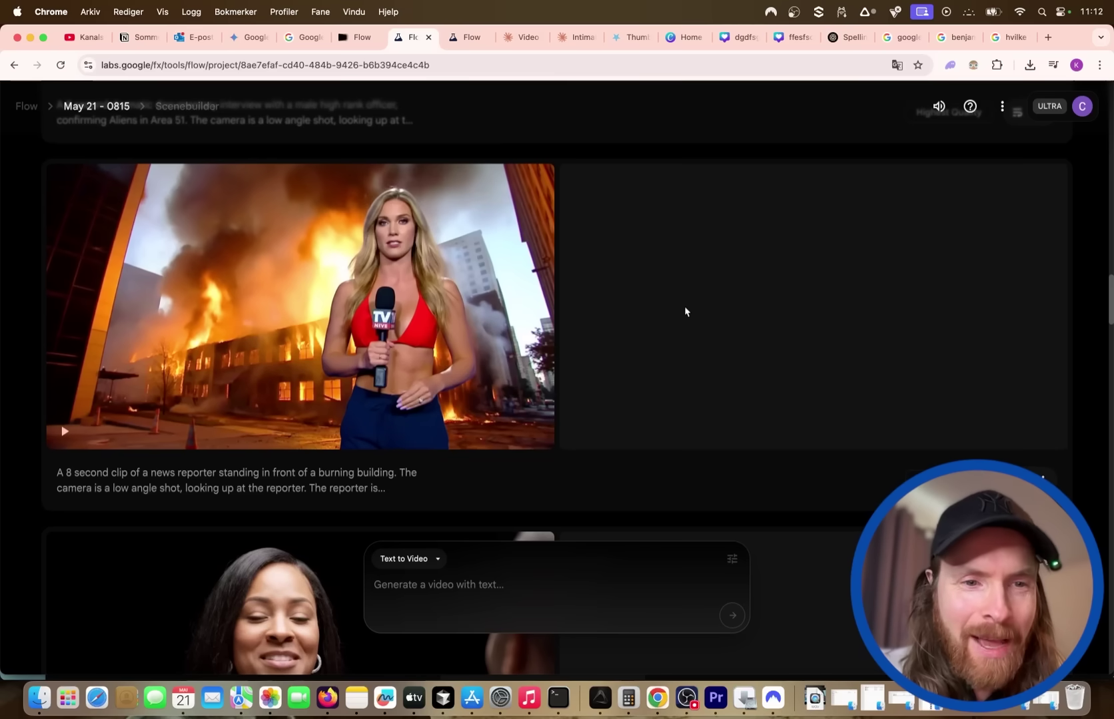
# Step: Play the Area 51 officer interview clip full screen, then scroll up to the body-cam pursuit card
pyautogui.scroll(6, 686, 311)
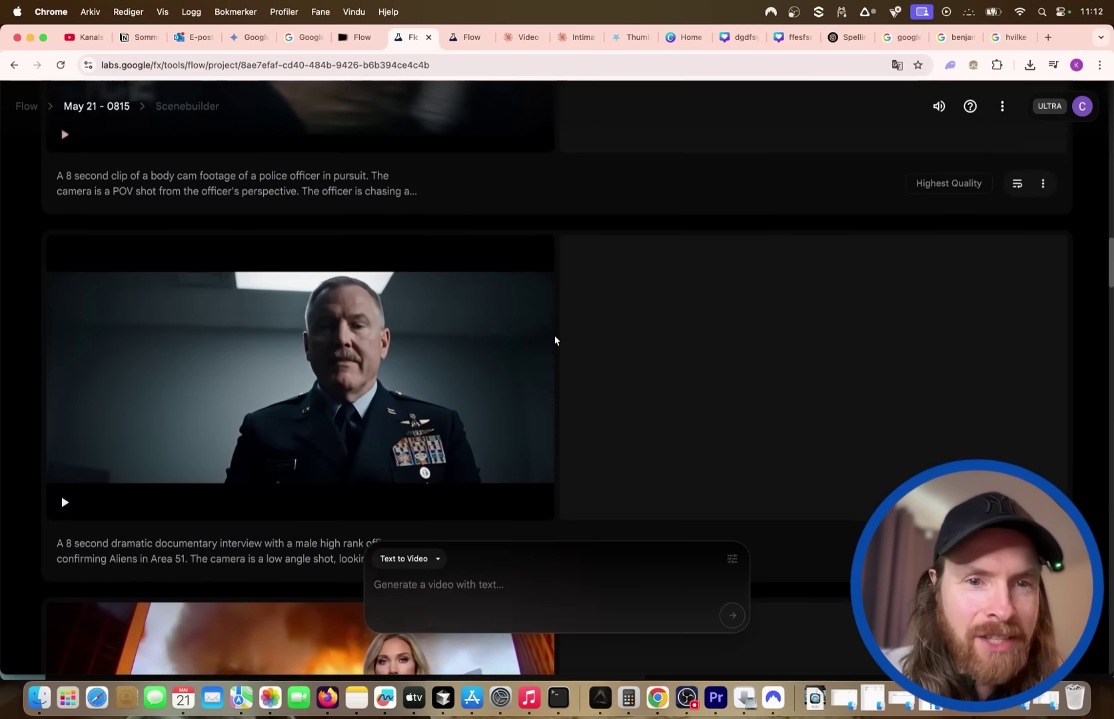
pyautogui.scroll(-1, 426, 366)
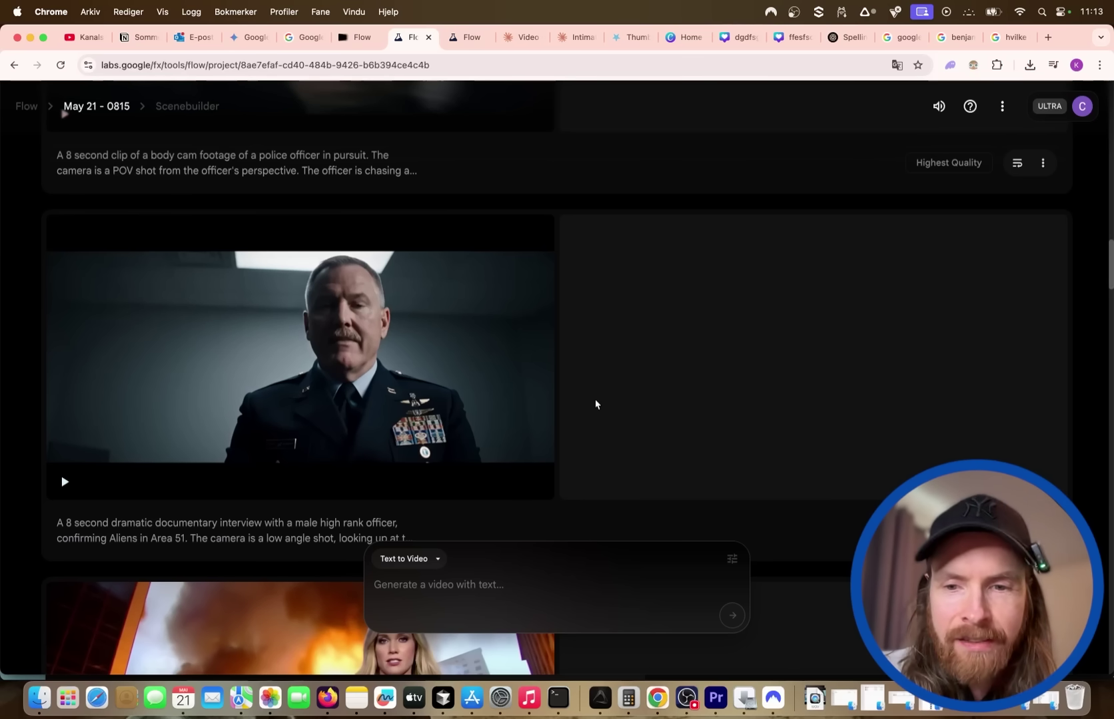
pyautogui.press('f')
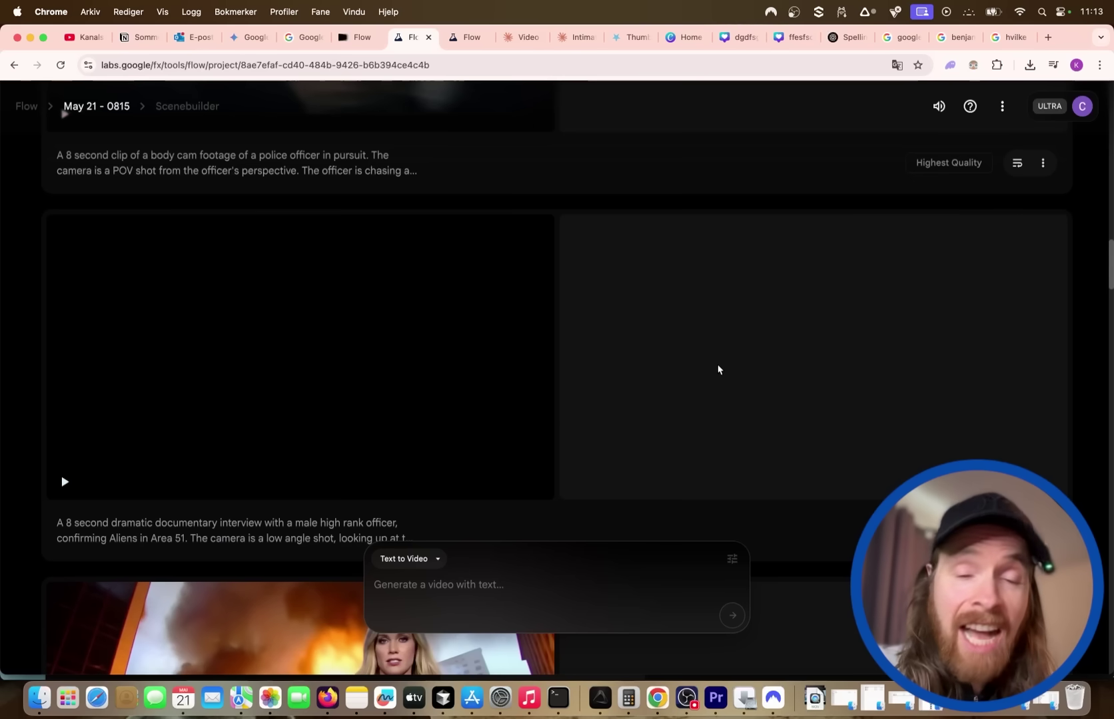
pyautogui.scroll(1, 718, 369)
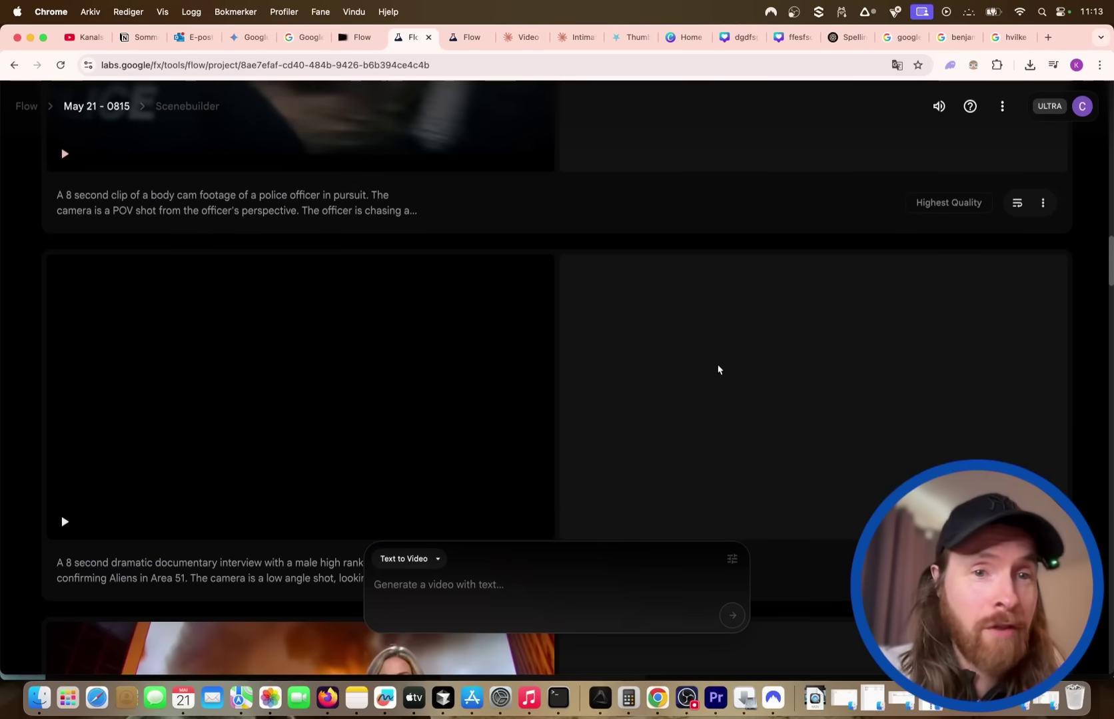
pyautogui.scroll(5, 718, 369)
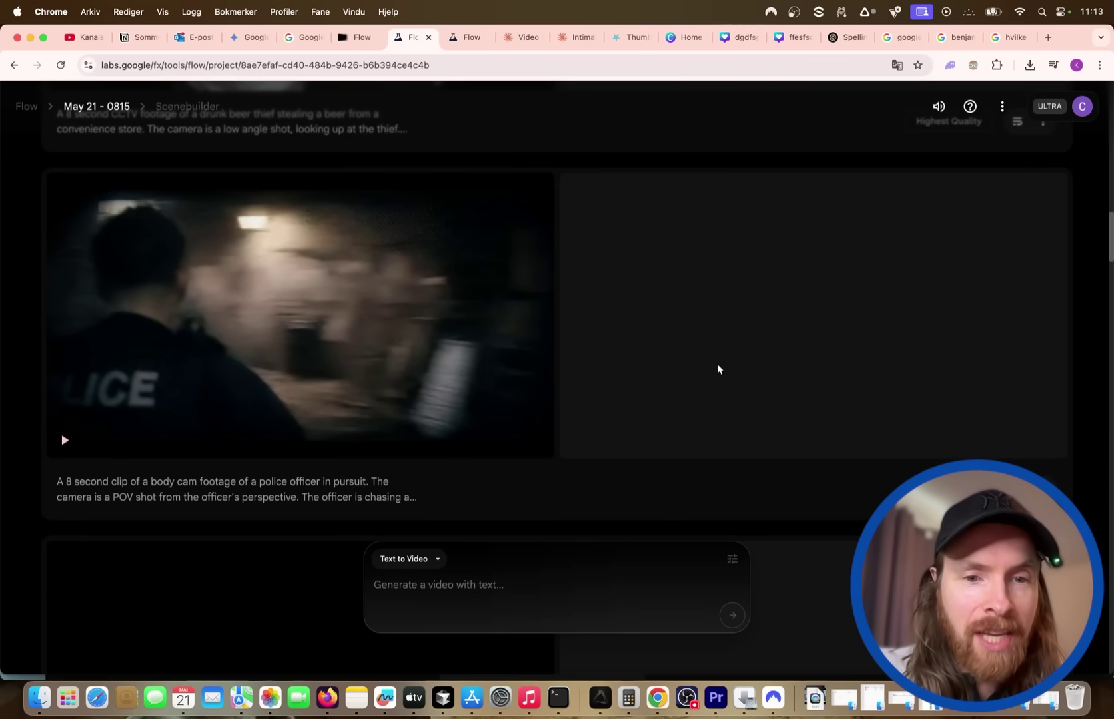
pyautogui.scroll(1, 718, 369)
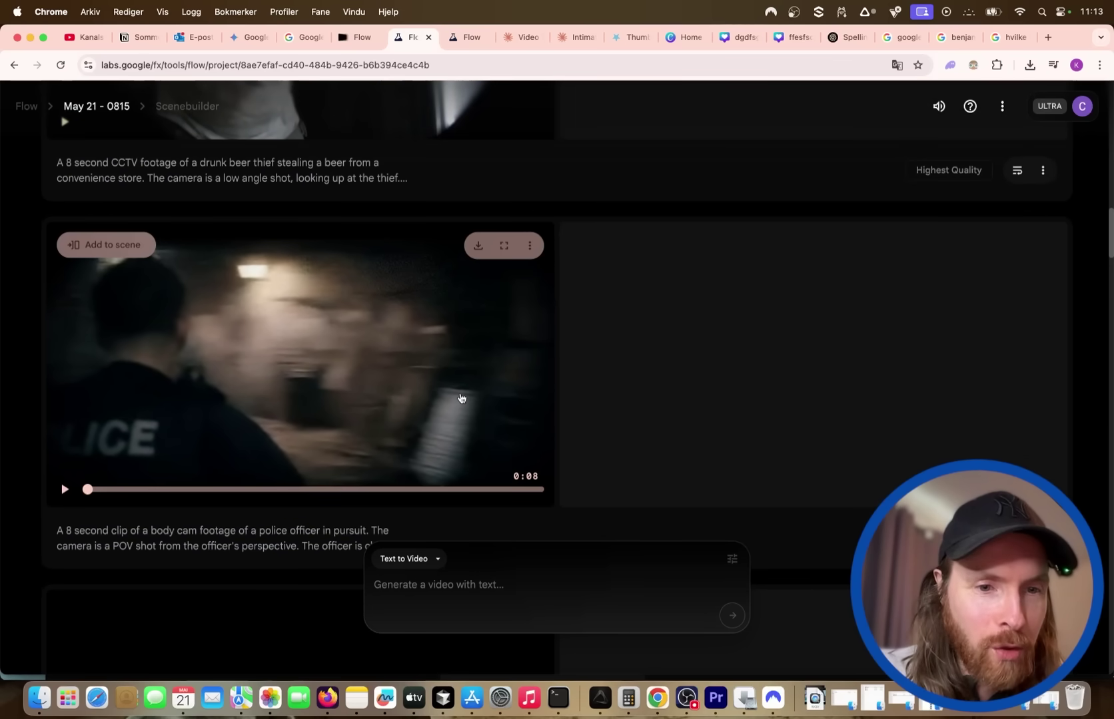
pyautogui.doubleClick(455, 391)
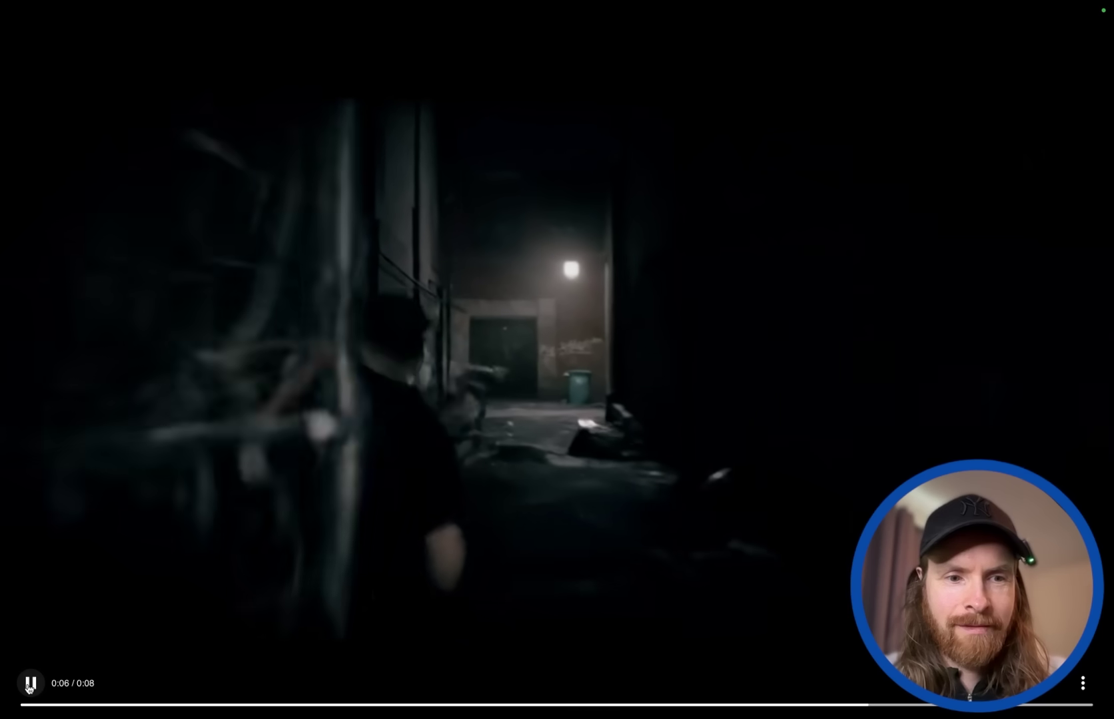
pyautogui.click(493, 596)
pyautogui.press('Escape')
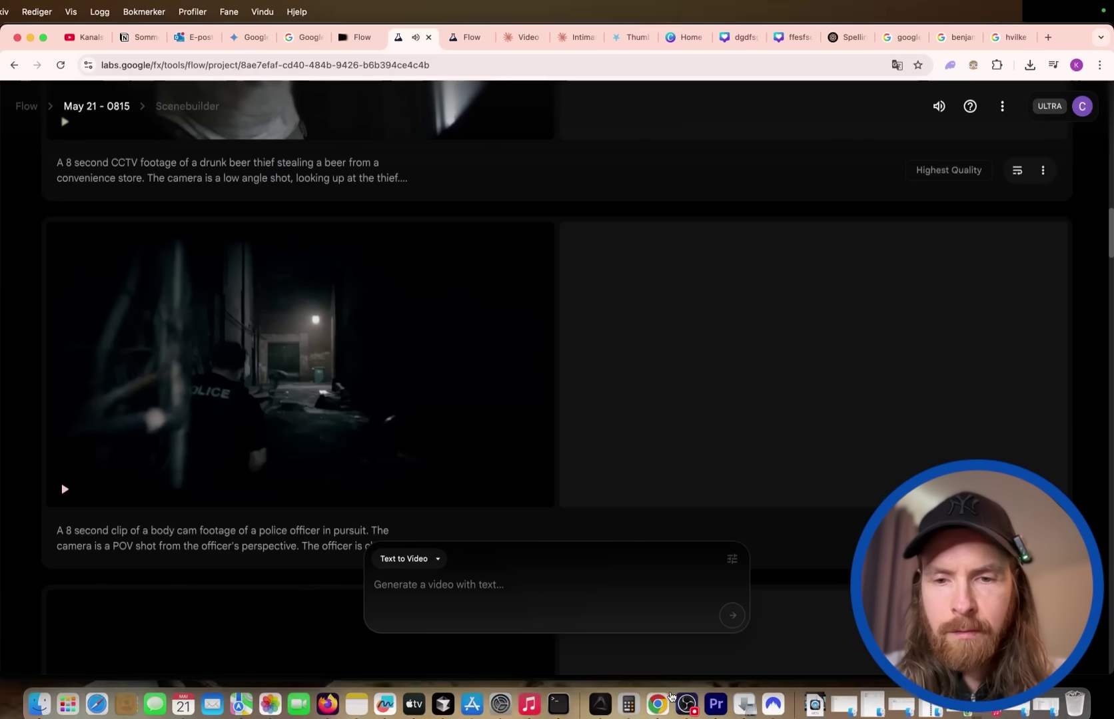
pyautogui.click(686, 697)
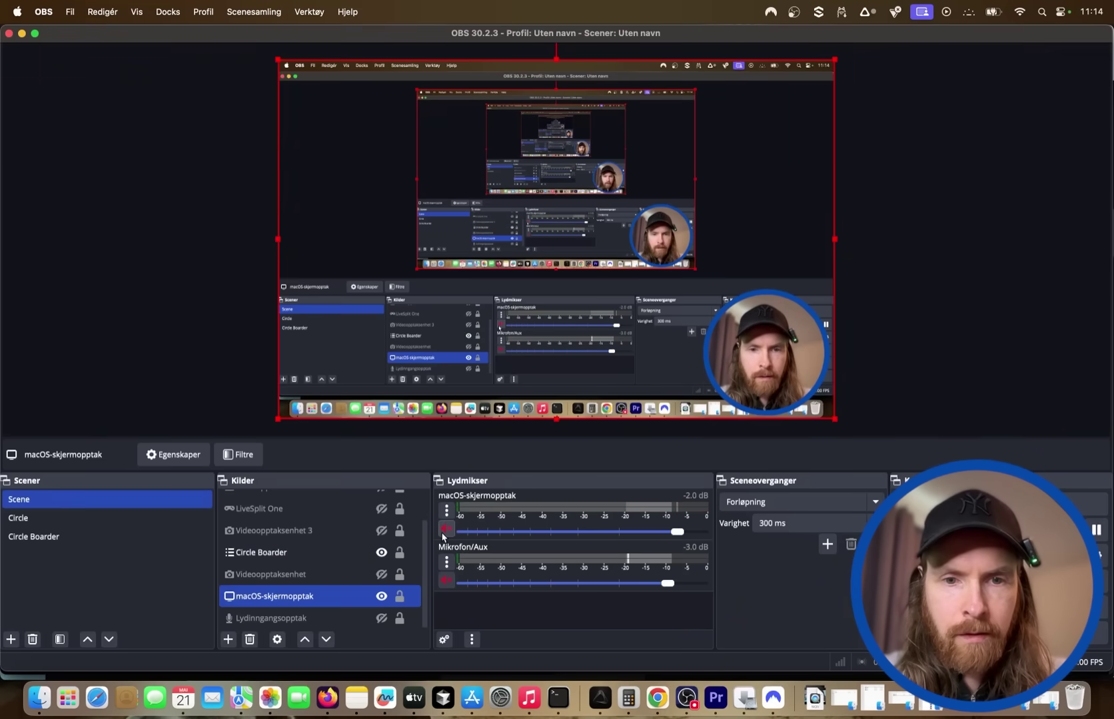
pyautogui.click(660, 701)
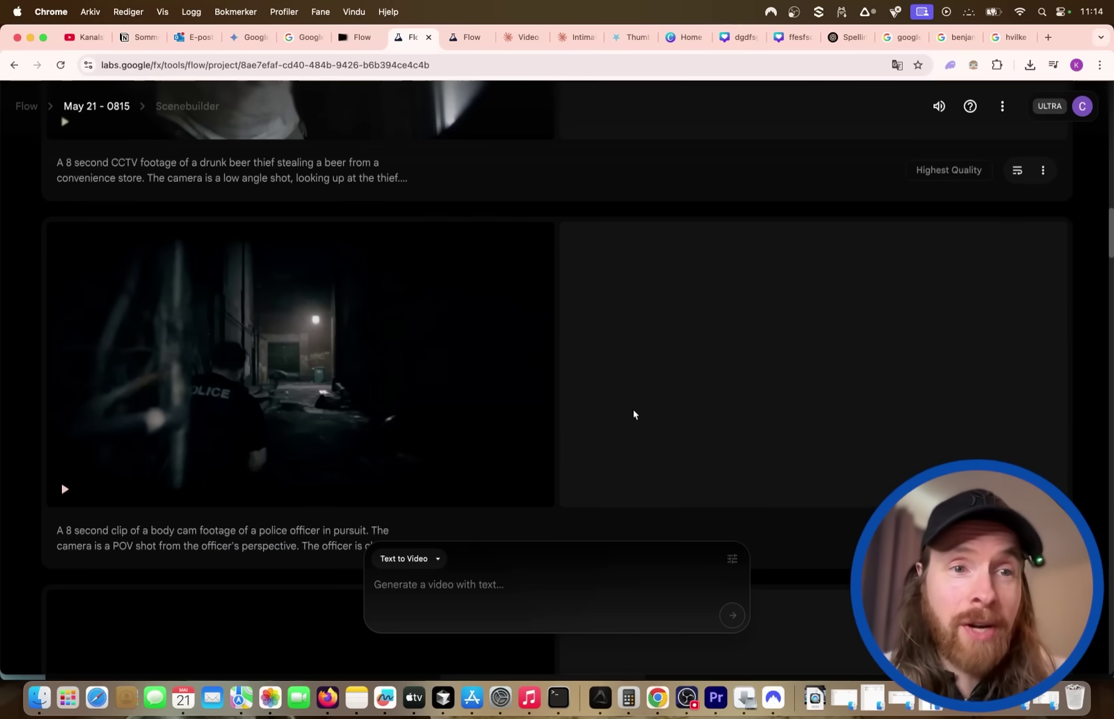
# Step: Let the cooking-tutorial chef clip finish, then scroll up past the CCTV beer-thief card to the coffee-cup ships card
pyautogui.scroll(5, 633, 414)
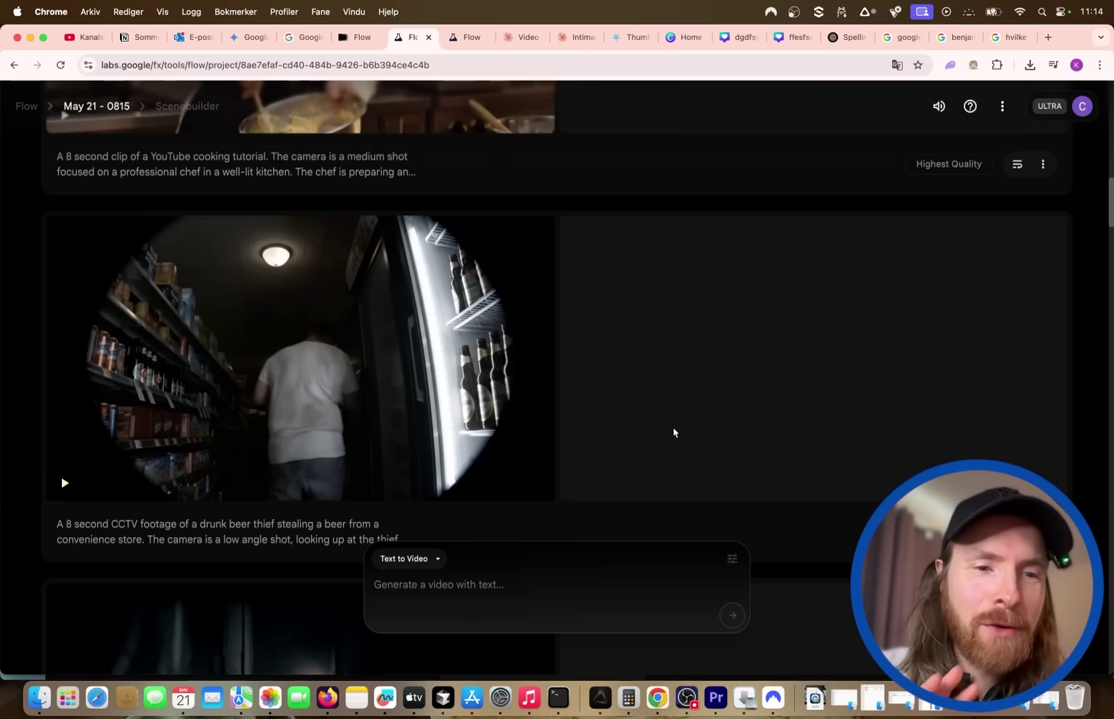
pyautogui.scroll(-1, 673, 432)
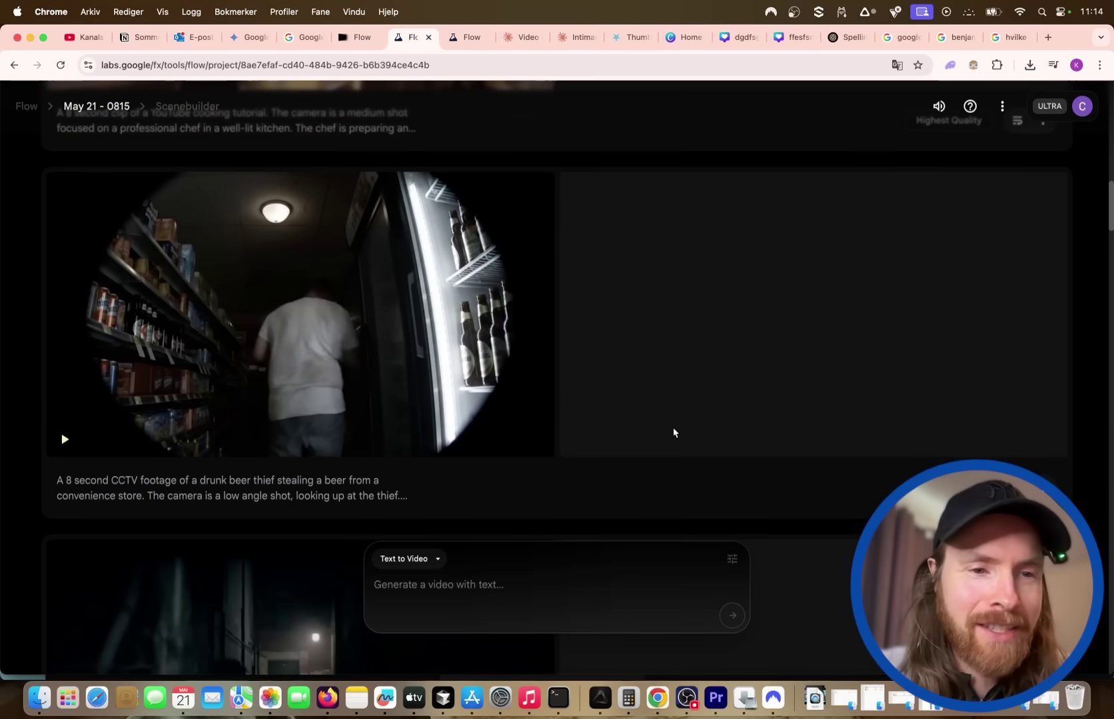
pyautogui.scroll(2, 673, 432)
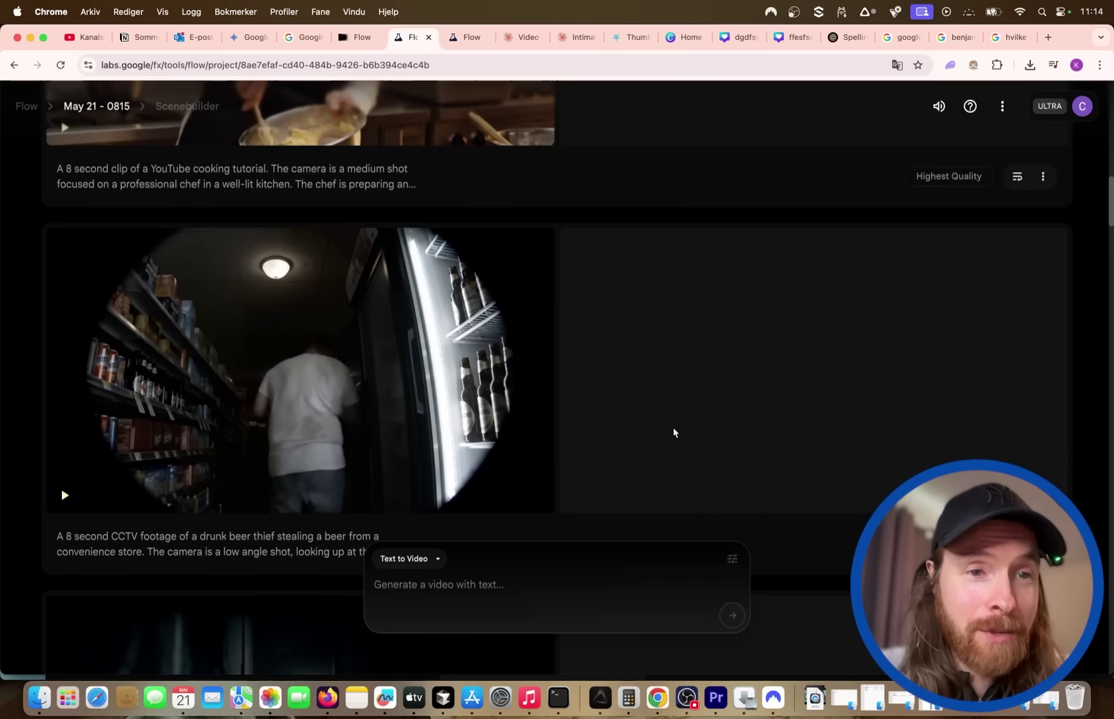
pyautogui.scroll(10, 673, 431)
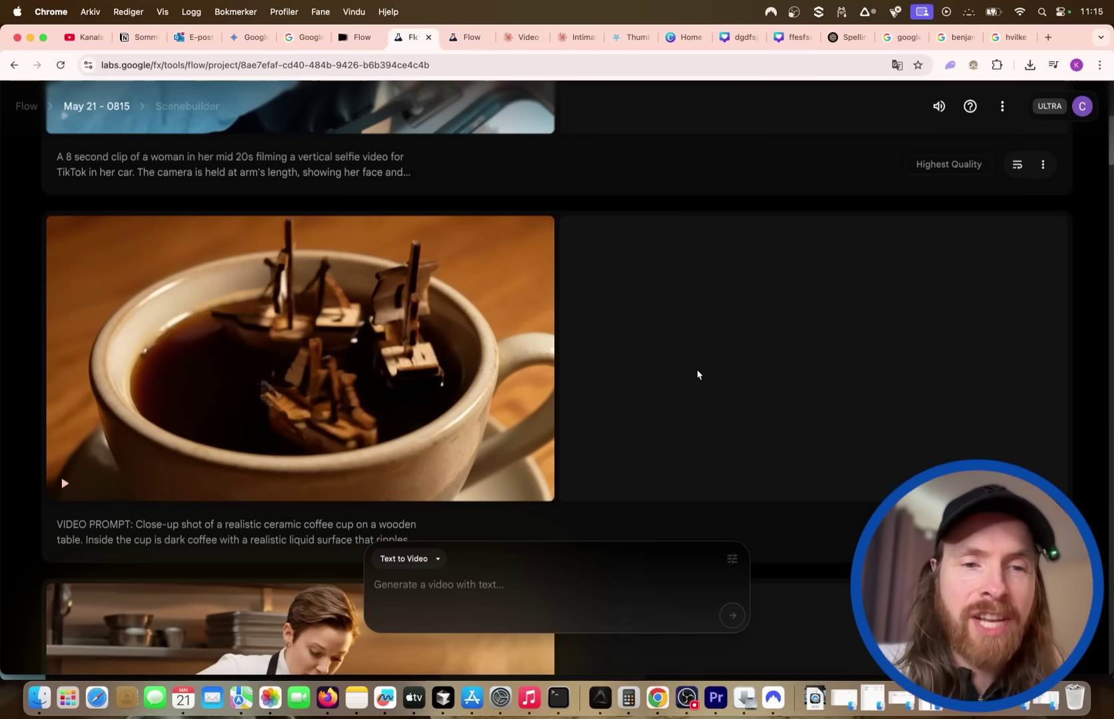
# Step: Watch the coffee-cup ships clip full screen, then scroll up to the TikTok car selfie card
pyautogui.press('f')
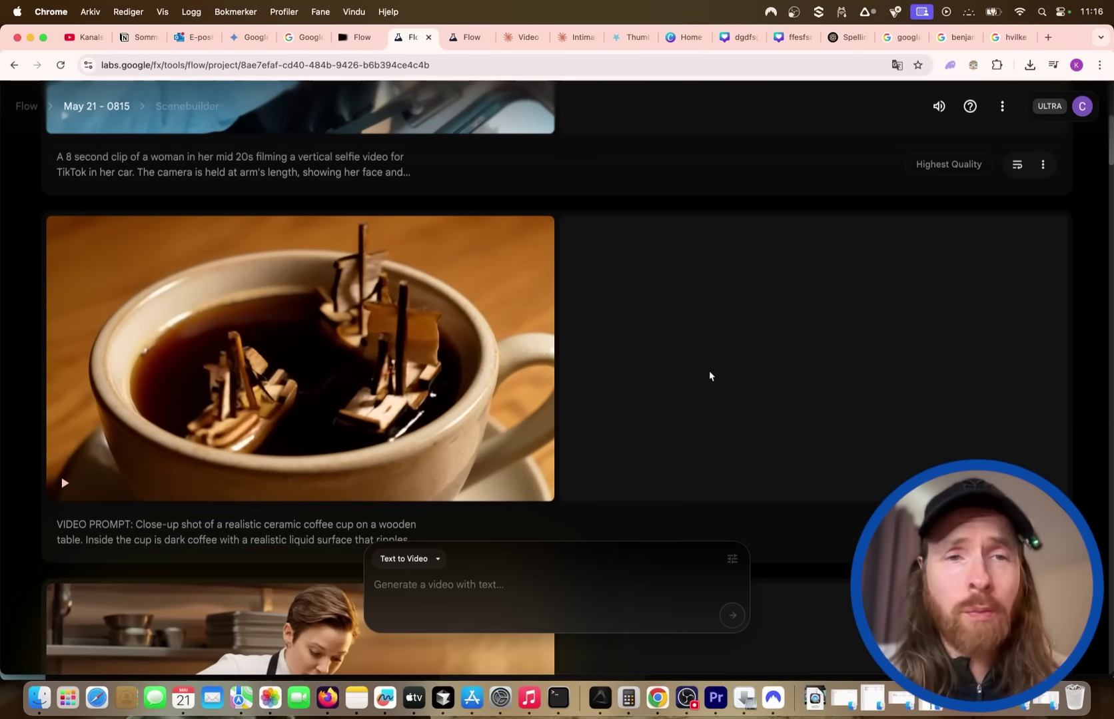
pyautogui.scroll(5, 709, 375)
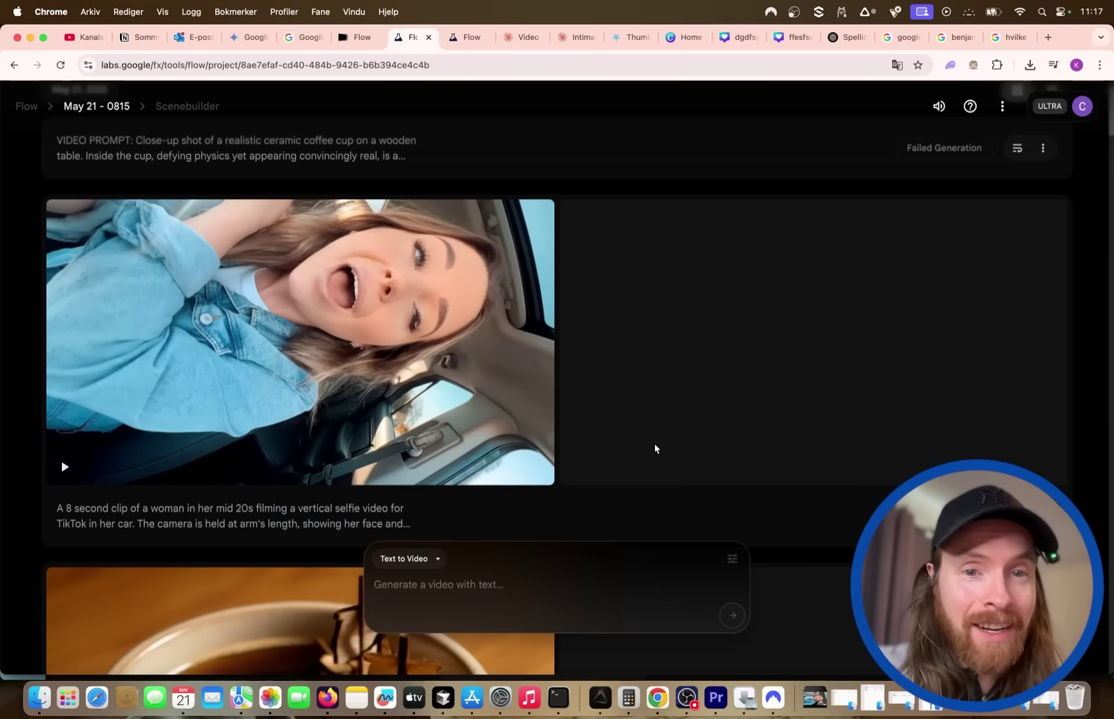
# Step: Replay the stormy coffee-cup ships clip full screen from its start, then exit to the gallery
pyautogui.scroll(2, 654, 448)
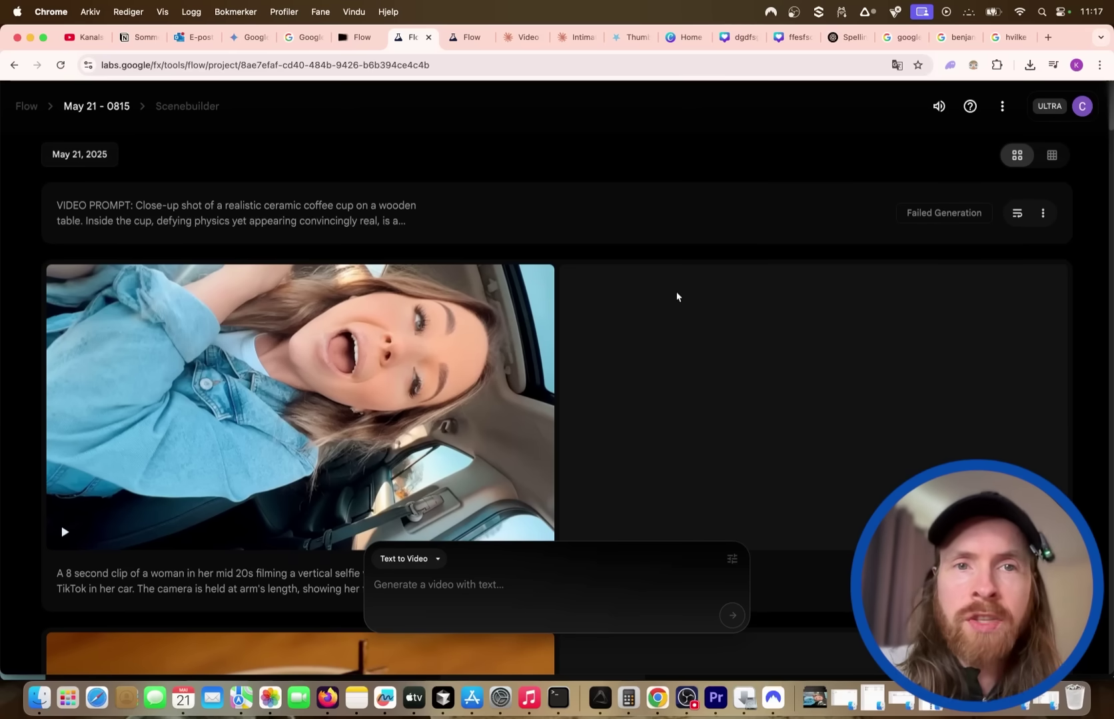
pyautogui.scroll(-10, 601, 307)
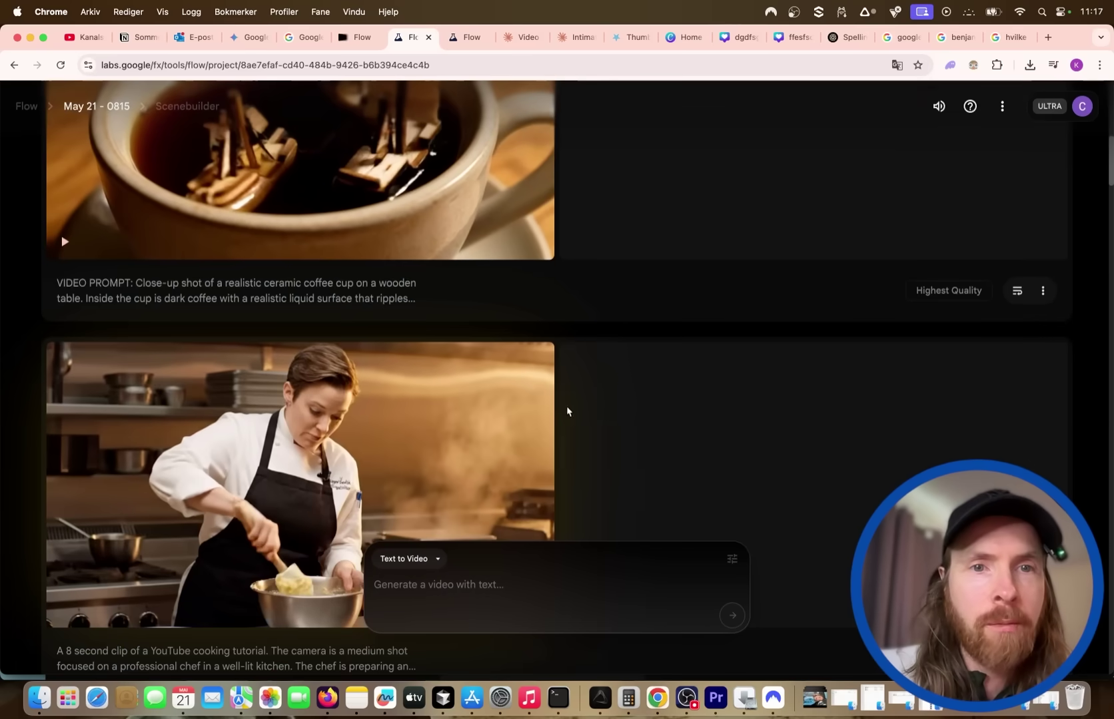
pyautogui.scroll(3, 551, 410)
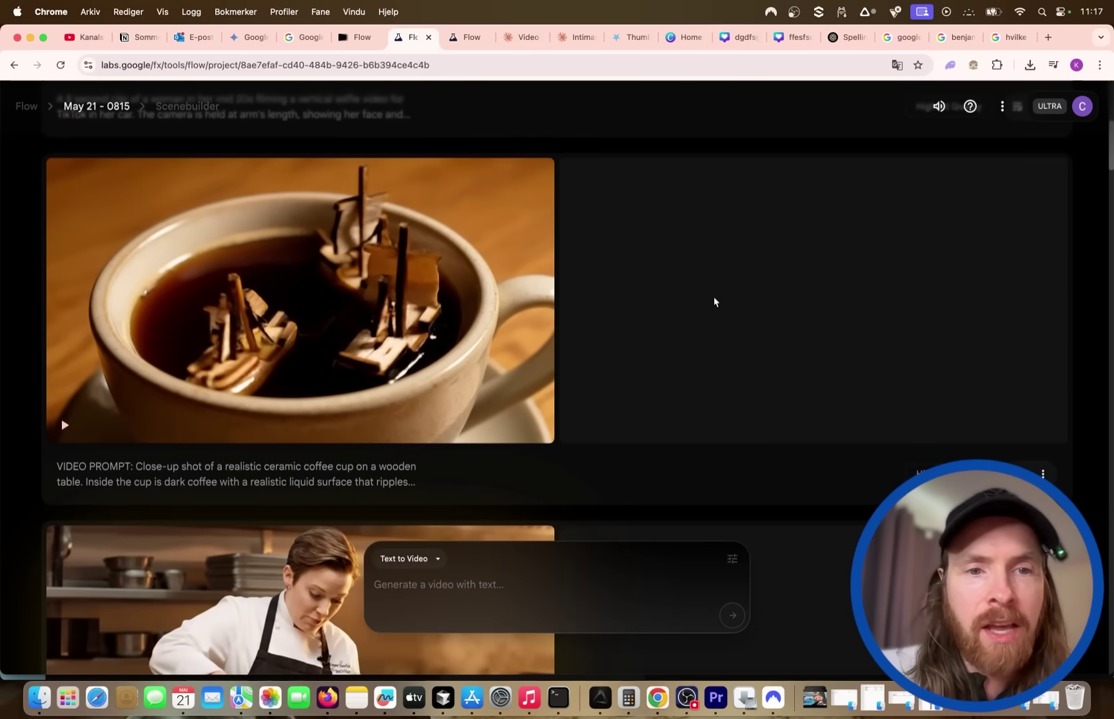
pyautogui.scroll(7, 714, 301)
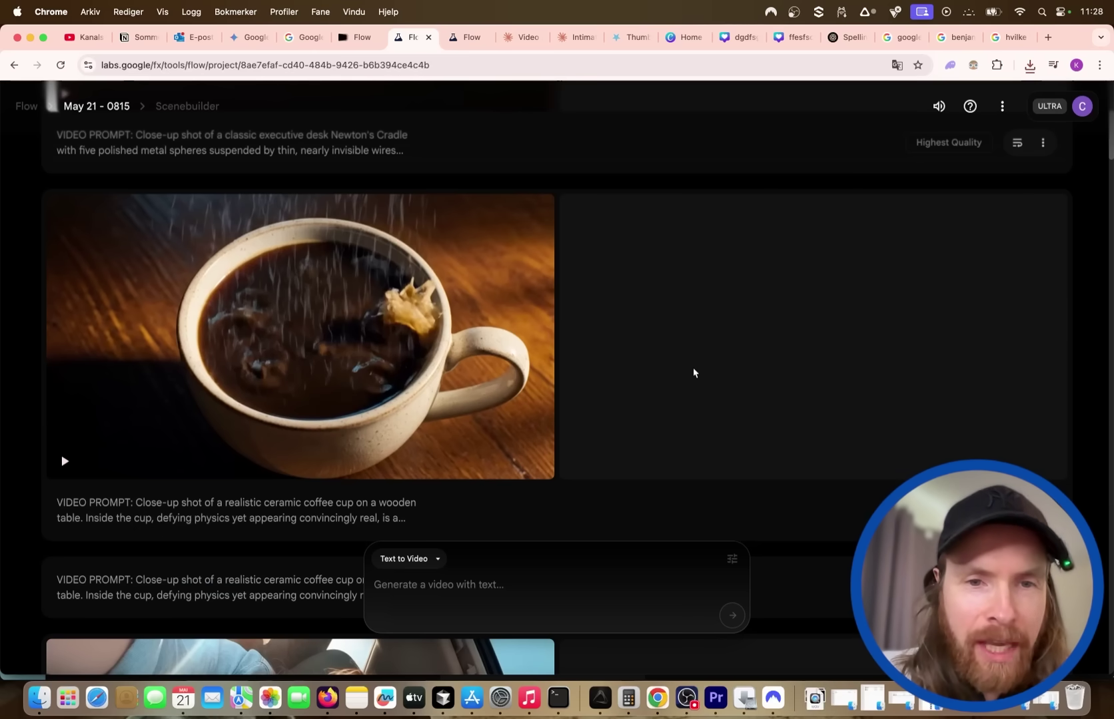
pyautogui.press('f')
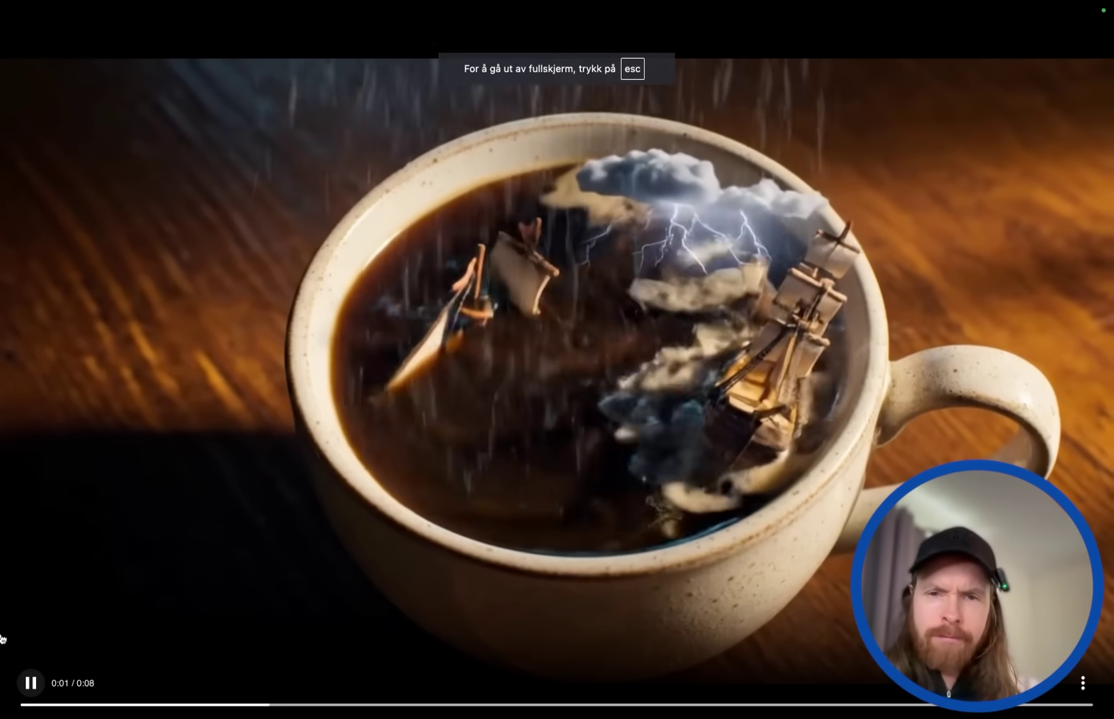
pyautogui.click(20, 705)
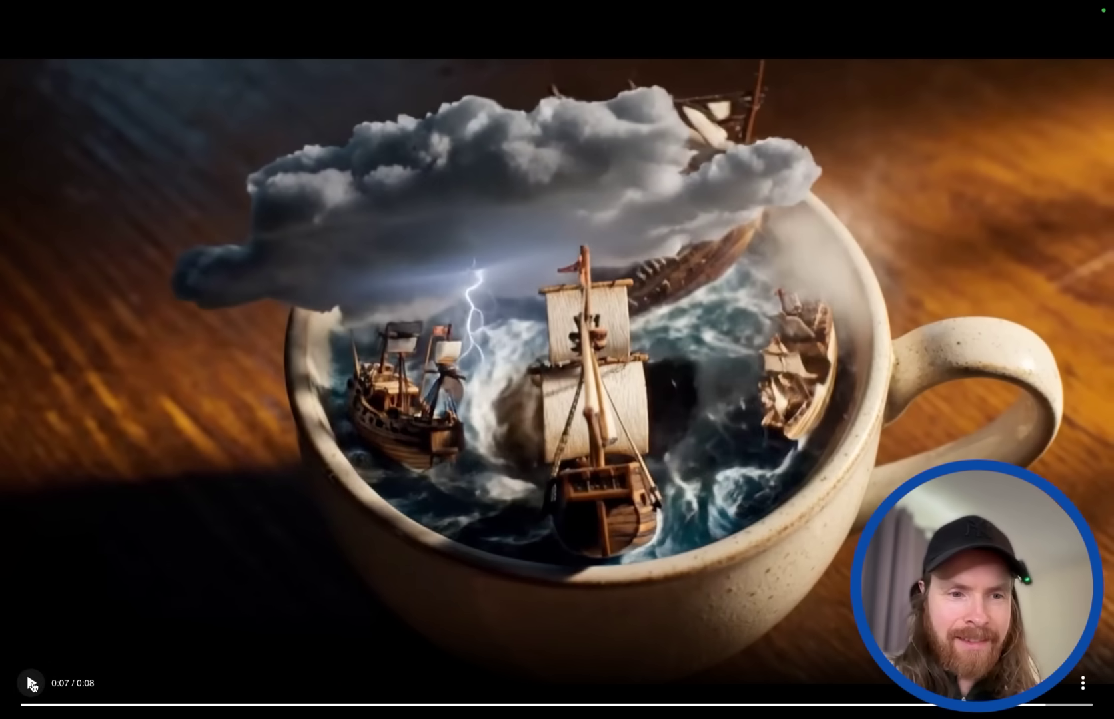
pyautogui.press('Escape')
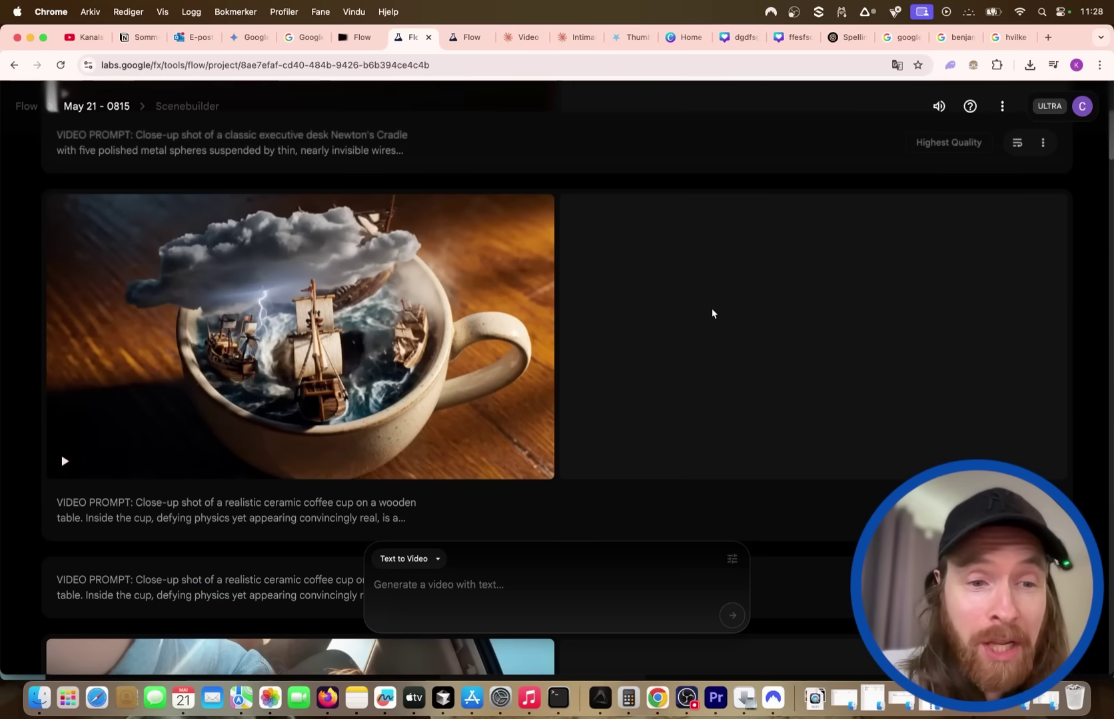
# Step: Scroll the Newton's Cradle card under the May 21, 2025 header into view and play it full screen
pyautogui.scroll(5, 712, 314)
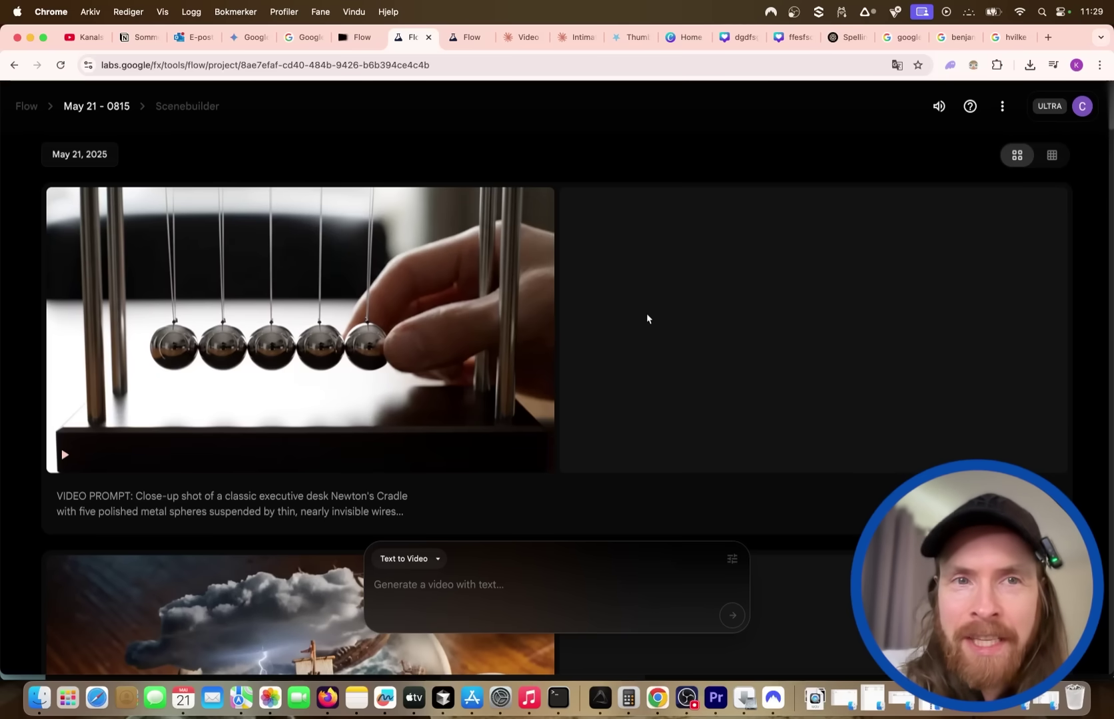
pyautogui.click(399, 399)
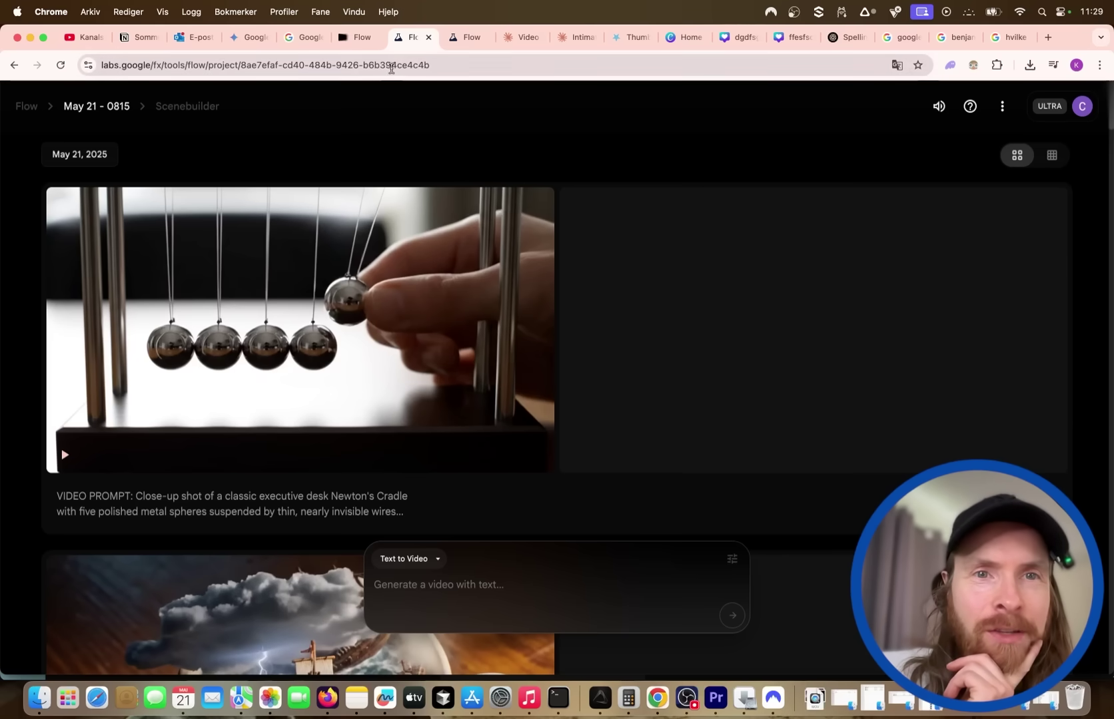
# Step: Briefly view the Google AI Ultra pricing page, then return to the Flow landing page
pyautogui.click(357, 38)
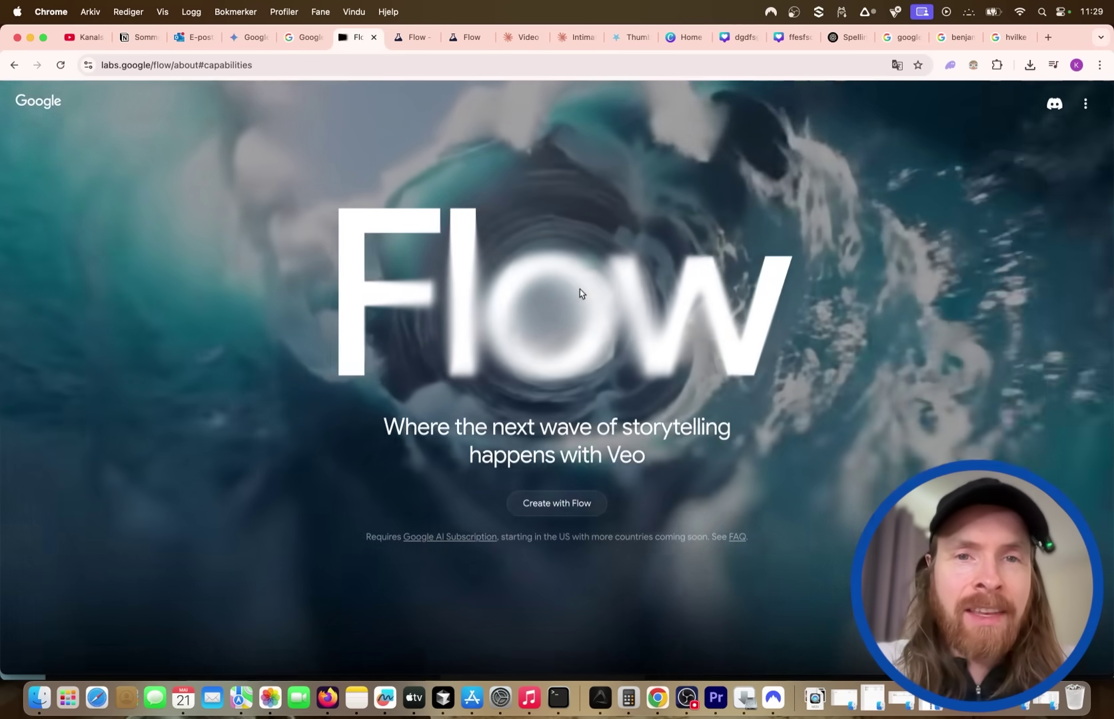
pyautogui.click(298, 39)
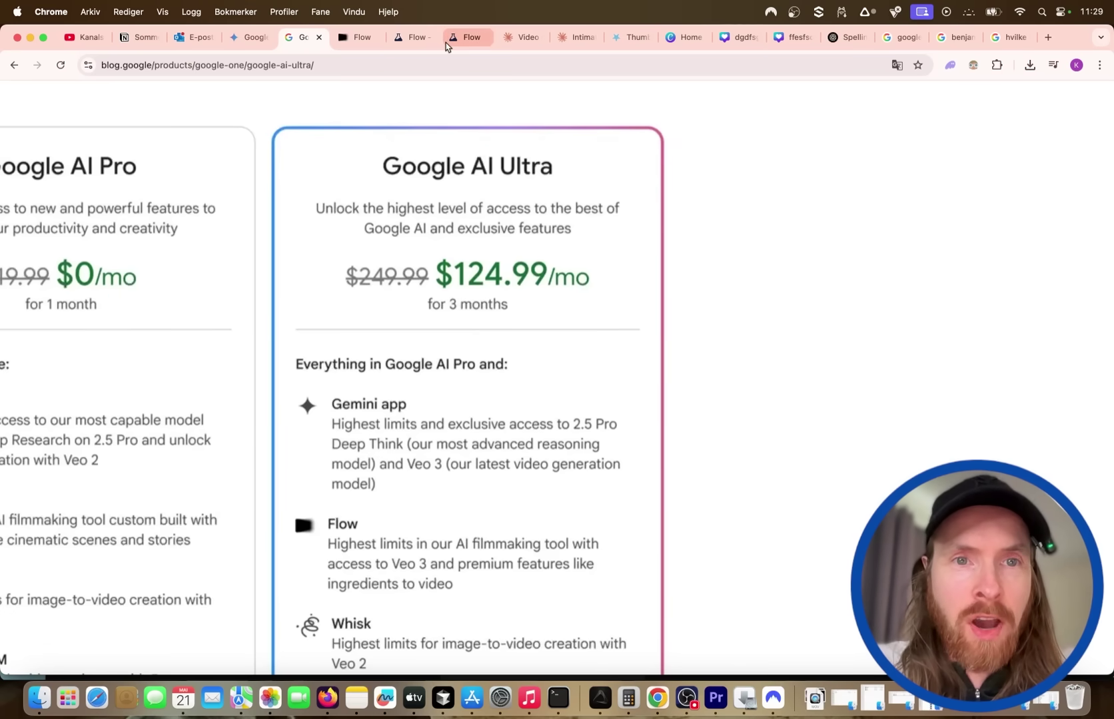
pyautogui.click(356, 40)
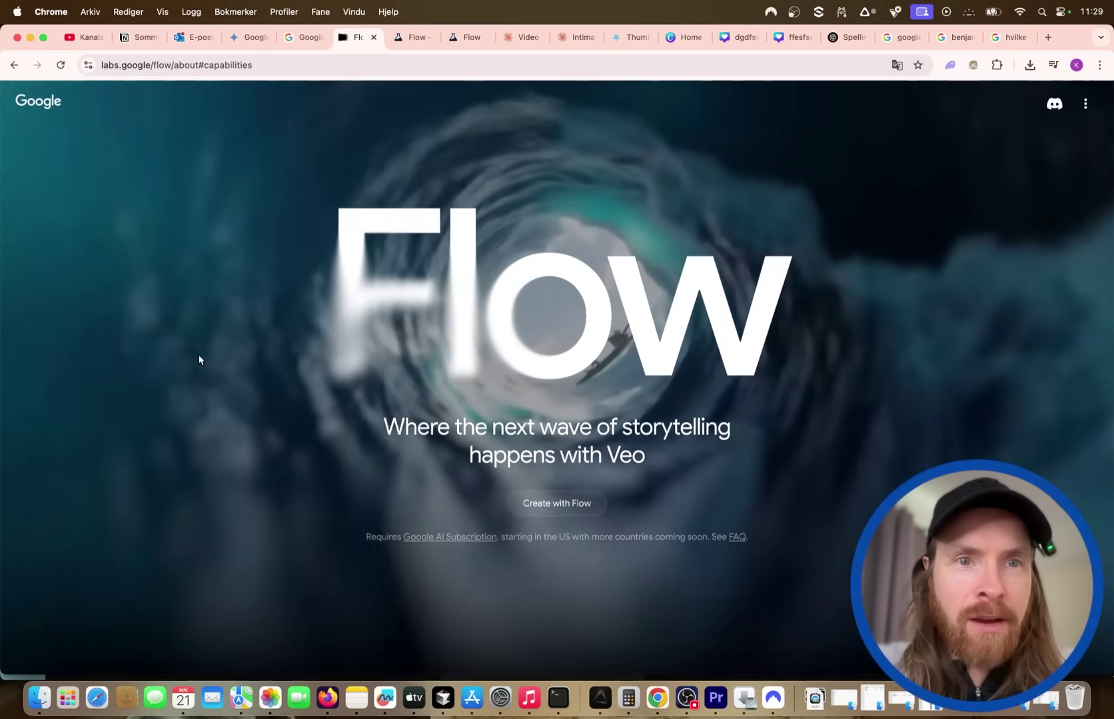